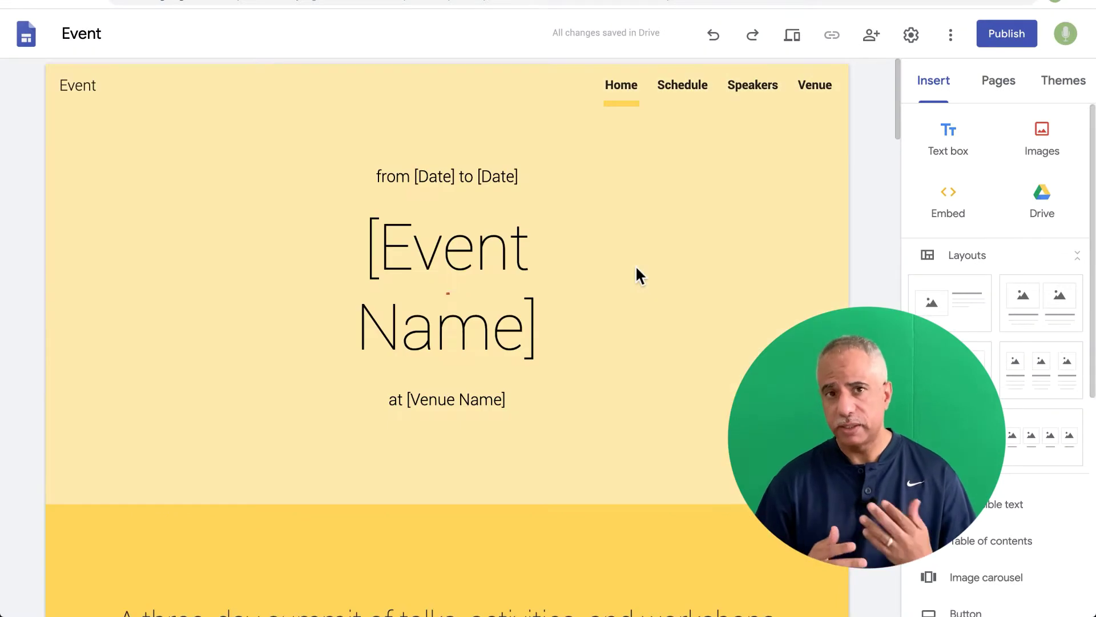
Look through the event template's home page, from the header to the day, goal, speaker and venue sections
{"action": "left_click", "coordinate": [636, 265]}
{"action": "scroll", "coordinate": [617, 211], "scroll_direction": "down", "scroll_amount": 1}
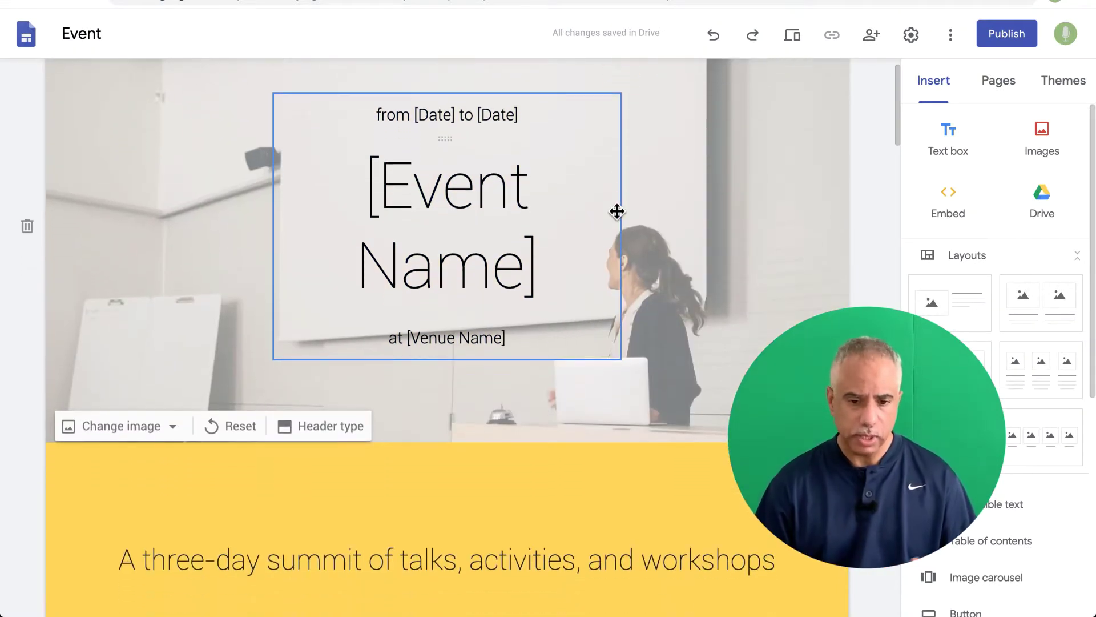
{"action": "scroll", "coordinate": [668, 242], "scroll_direction": "down", "scroll_amount": 6}
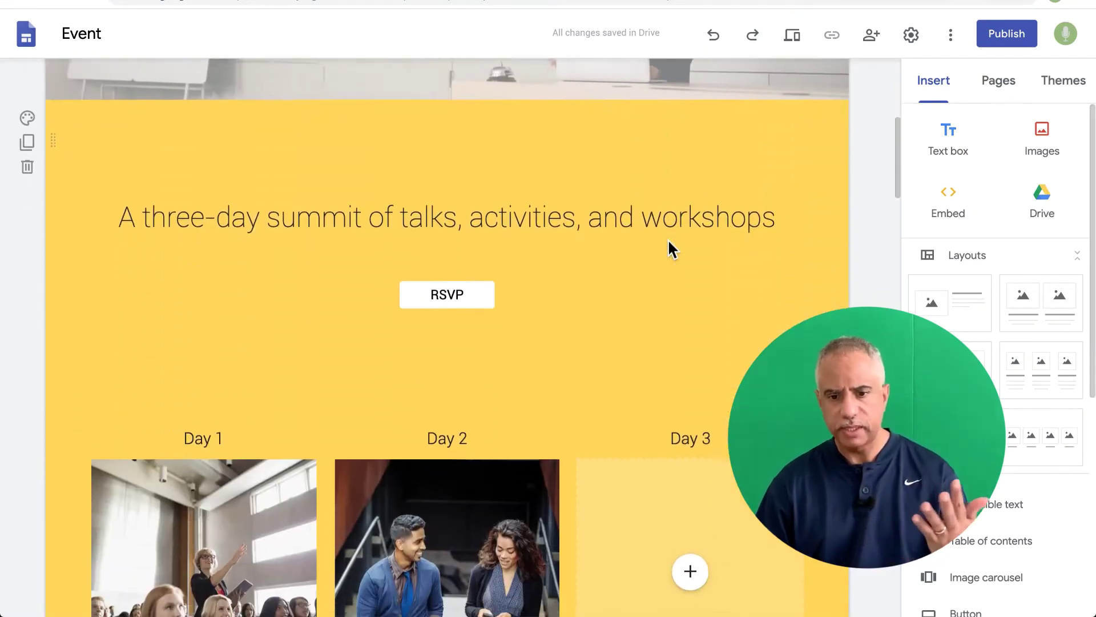
{"action": "scroll", "coordinate": [668, 247], "scroll_direction": "up", "scroll_amount": 1}
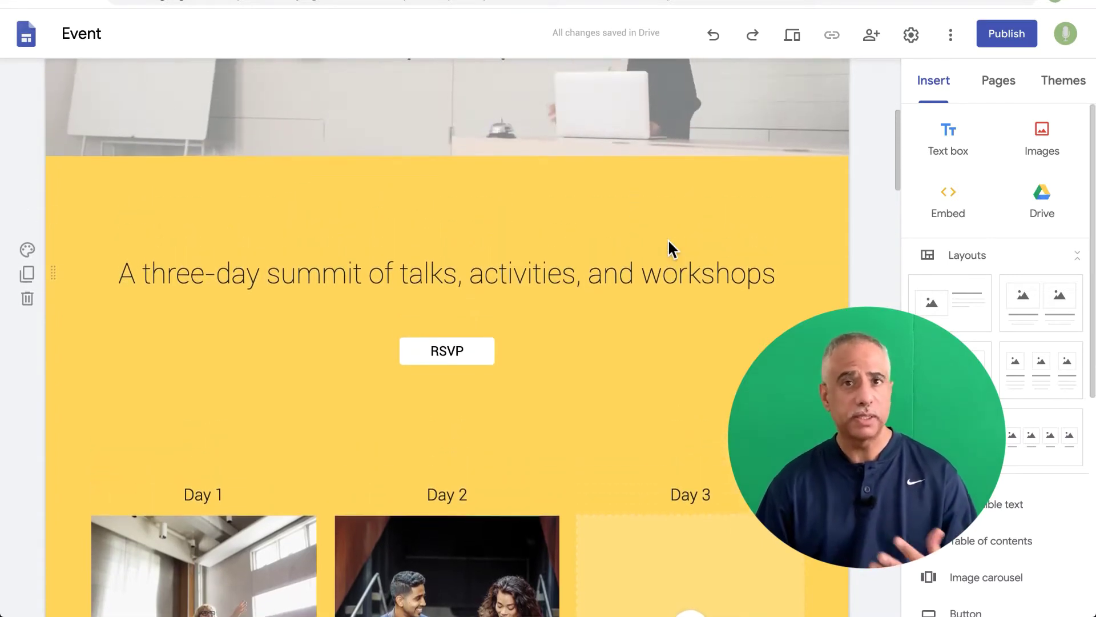
{"action": "scroll", "coordinate": [649, 290], "scroll_direction": "down", "scroll_amount": 1}
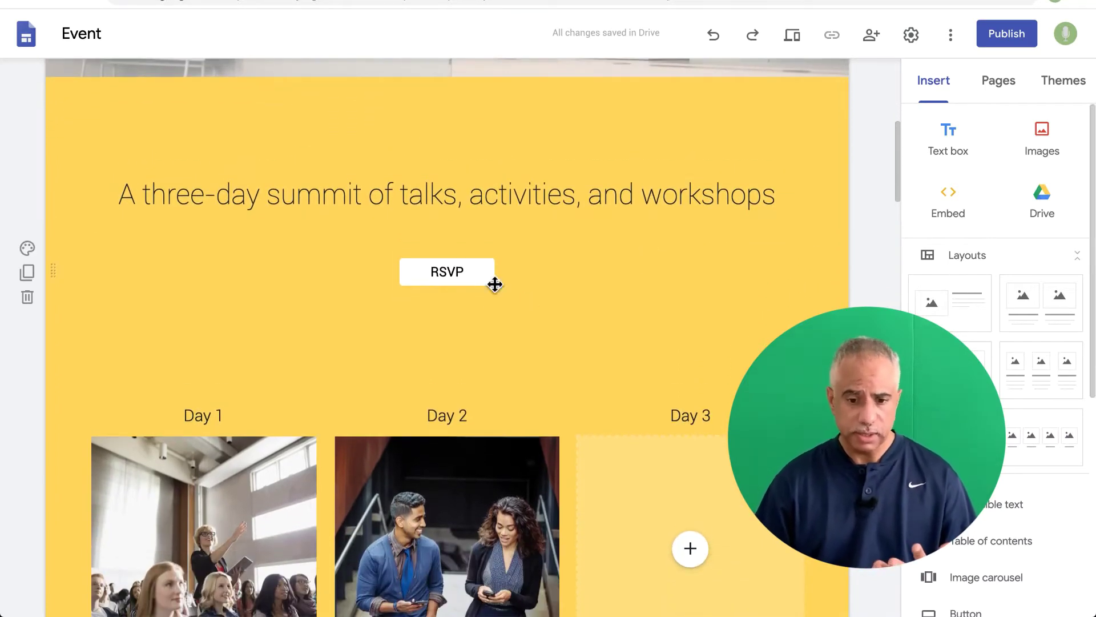
{"action": "scroll", "coordinate": [550, 278], "scroll_direction": "down", "scroll_amount": 5}
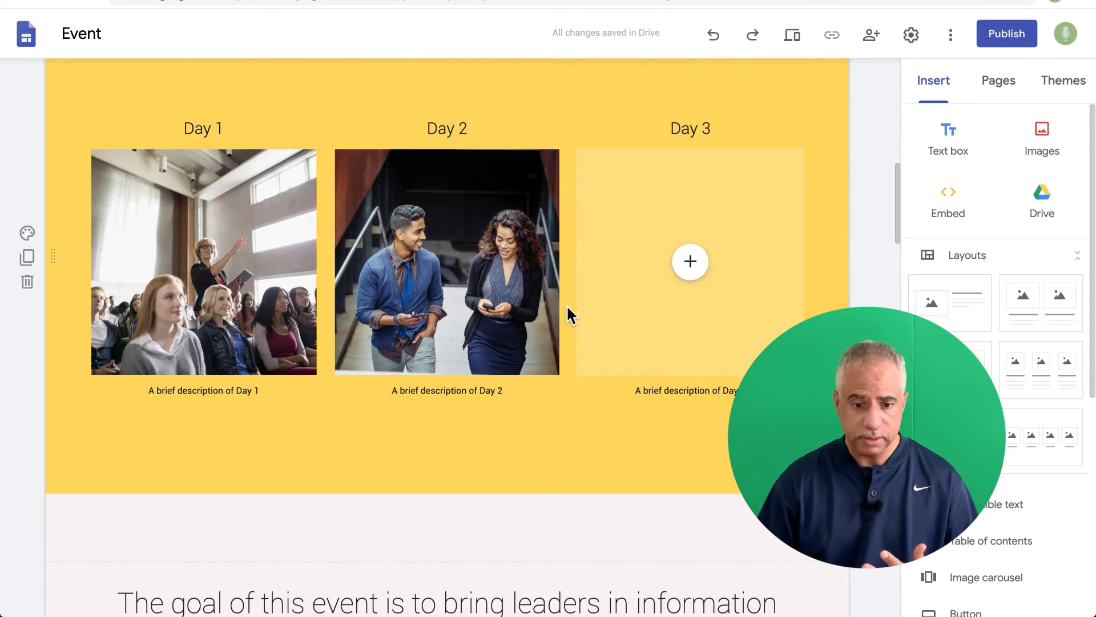
{"action": "scroll", "coordinate": [568, 308], "scroll_direction": "down", "scroll_amount": 10}
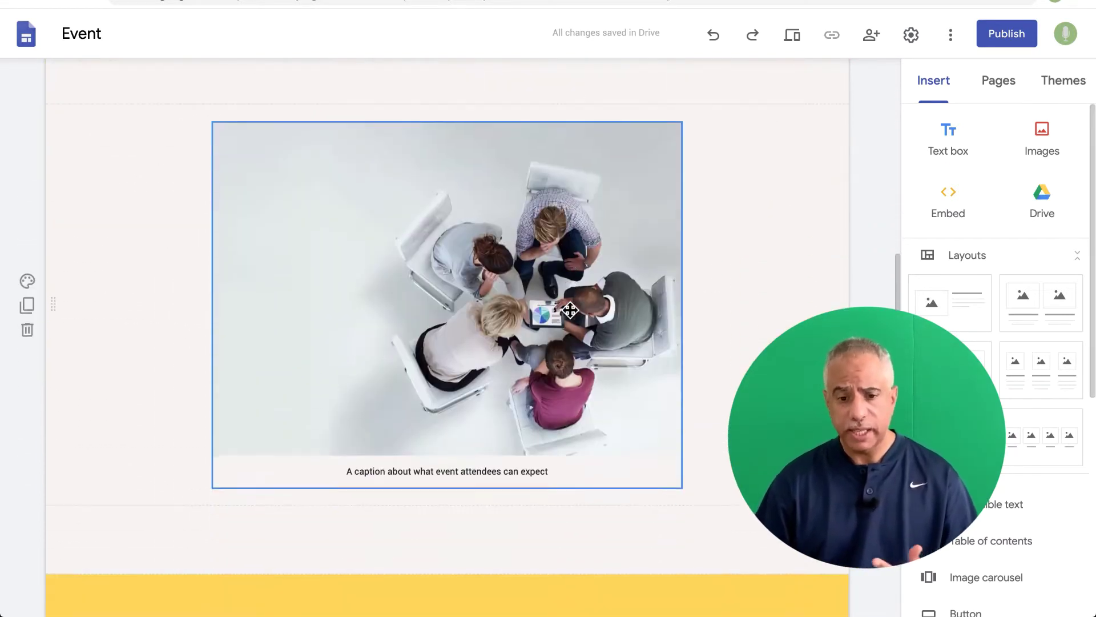
{"action": "scroll", "coordinate": [568, 308], "scroll_direction": "down", "scroll_amount": 10}
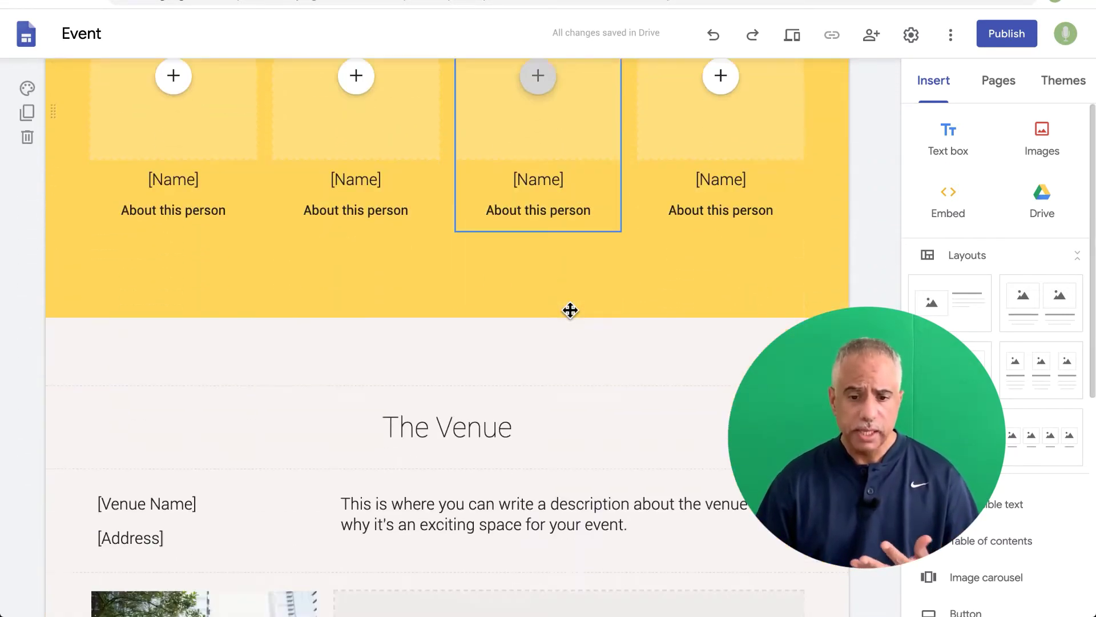
{"action": "scroll", "coordinate": [568, 308], "scroll_direction": "up", "scroll_amount": 20}
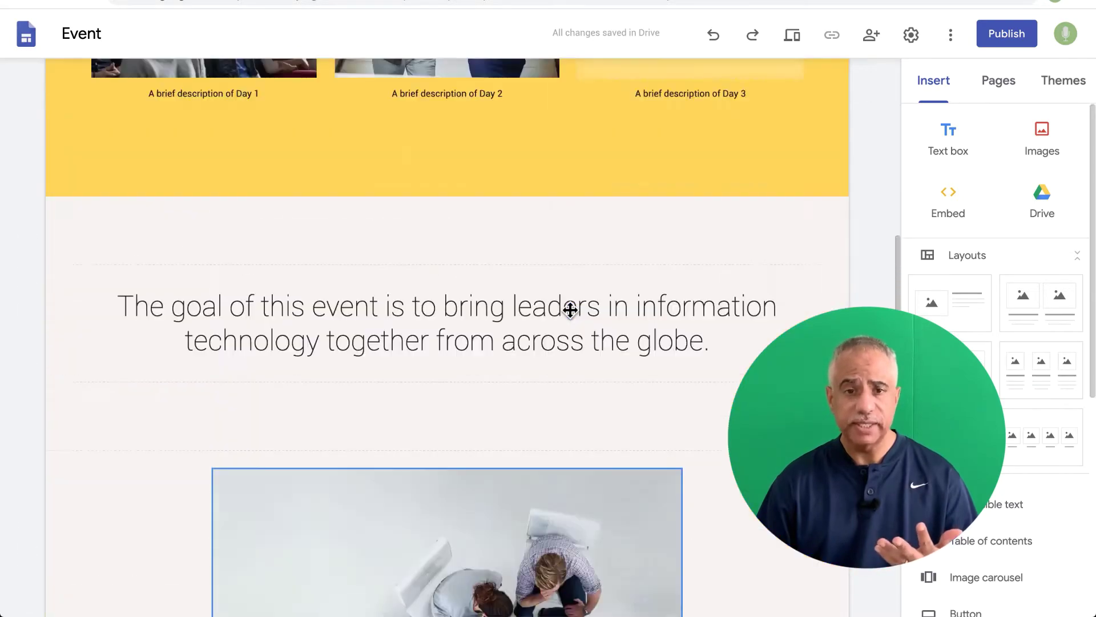
{"action": "scroll", "coordinate": [569, 310], "scroll_direction": "up", "scroll_amount": 4}
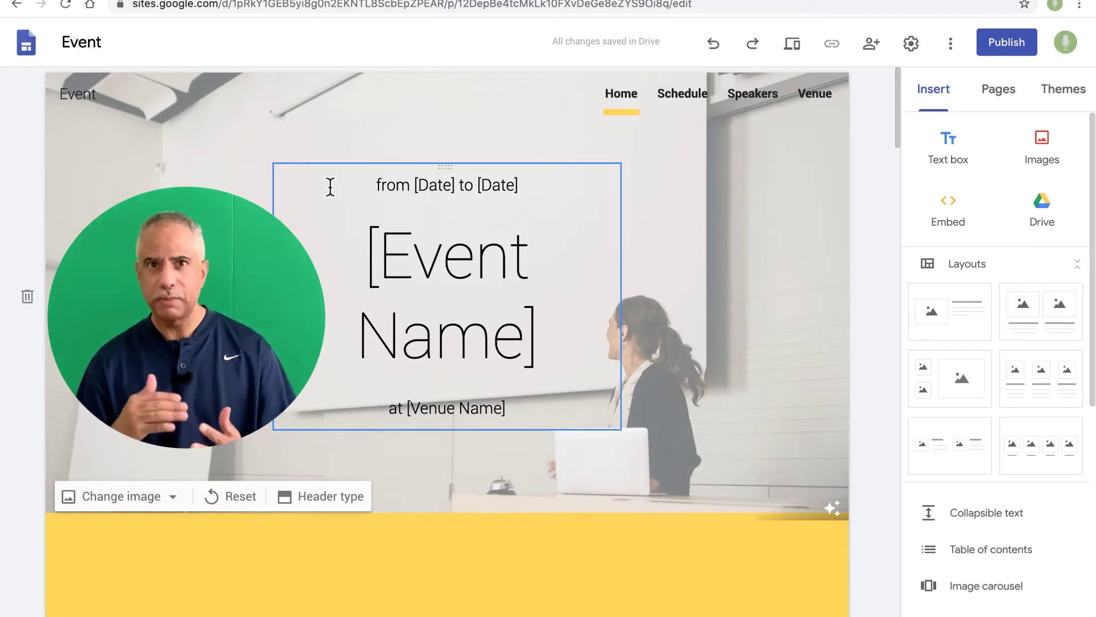
Try the Simple, Diplomat and Aristotle themes on the event site and return to the Level theme
{"action": "left_click", "coordinate": [1077, 99]}
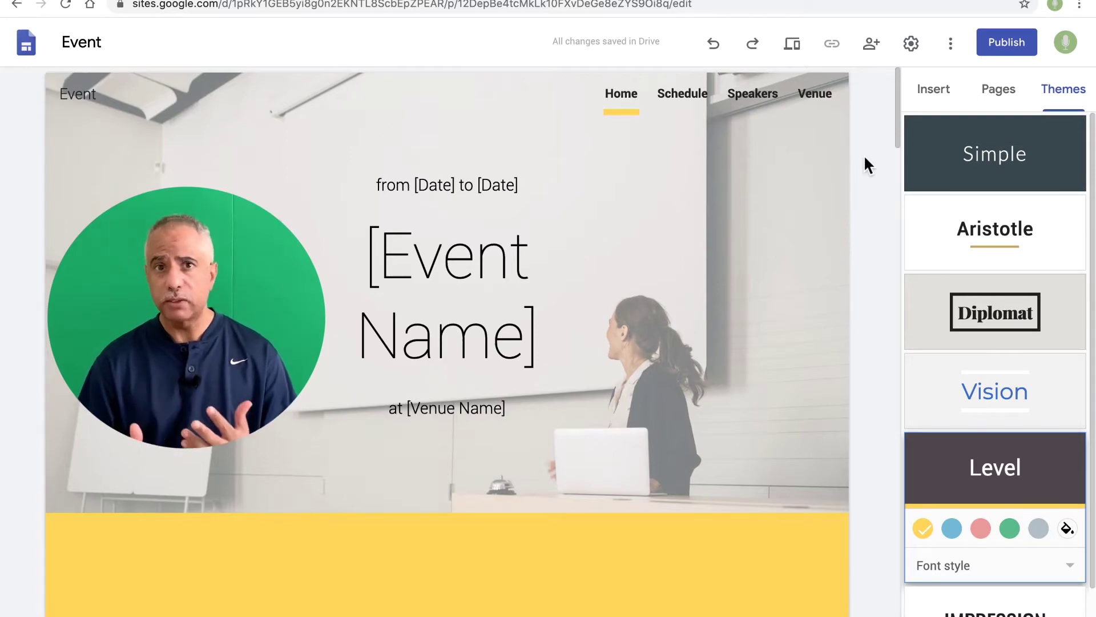
{"action": "left_click", "coordinate": [1033, 150]}
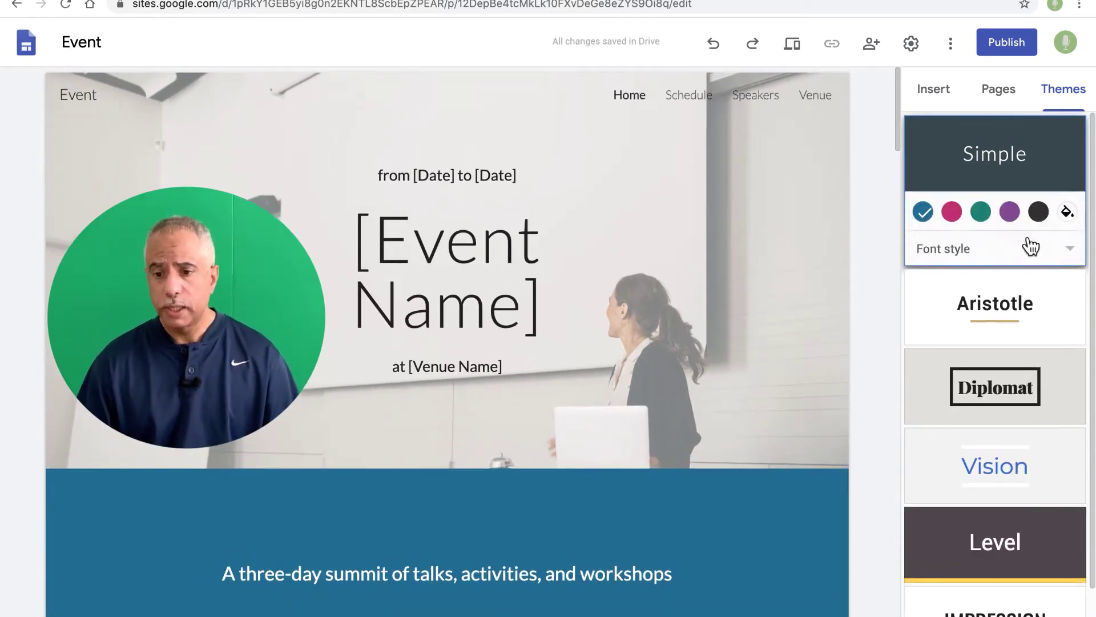
{"action": "left_click", "coordinate": [1030, 247]}
{"action": "left_click", "coordinate": [1014, 392]}
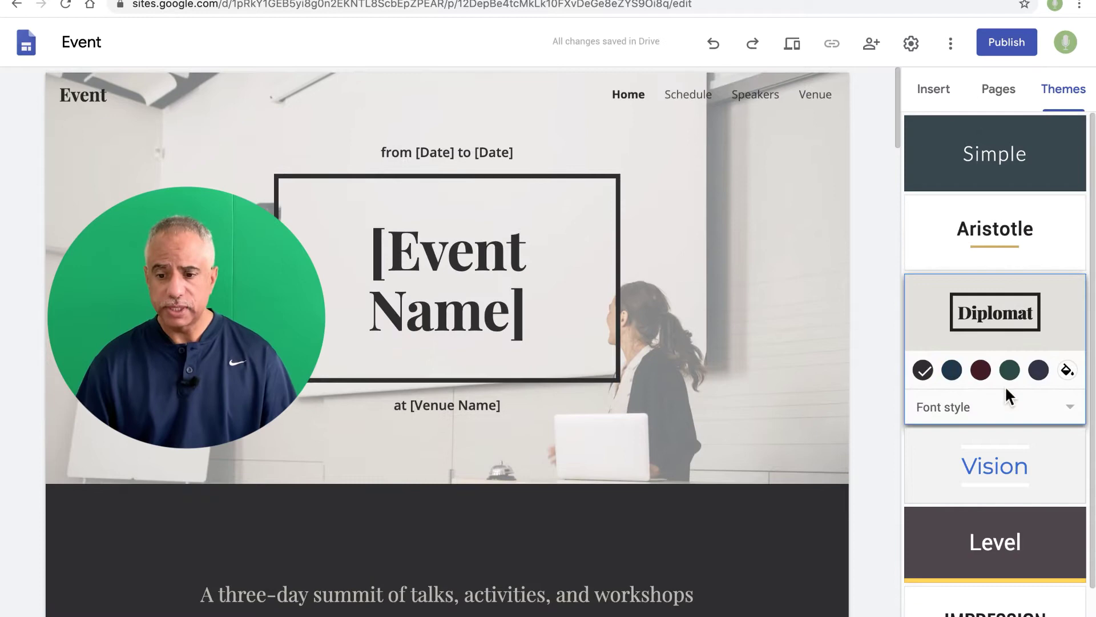
{"action": "left_click", "coordinate": [1010, 247]}
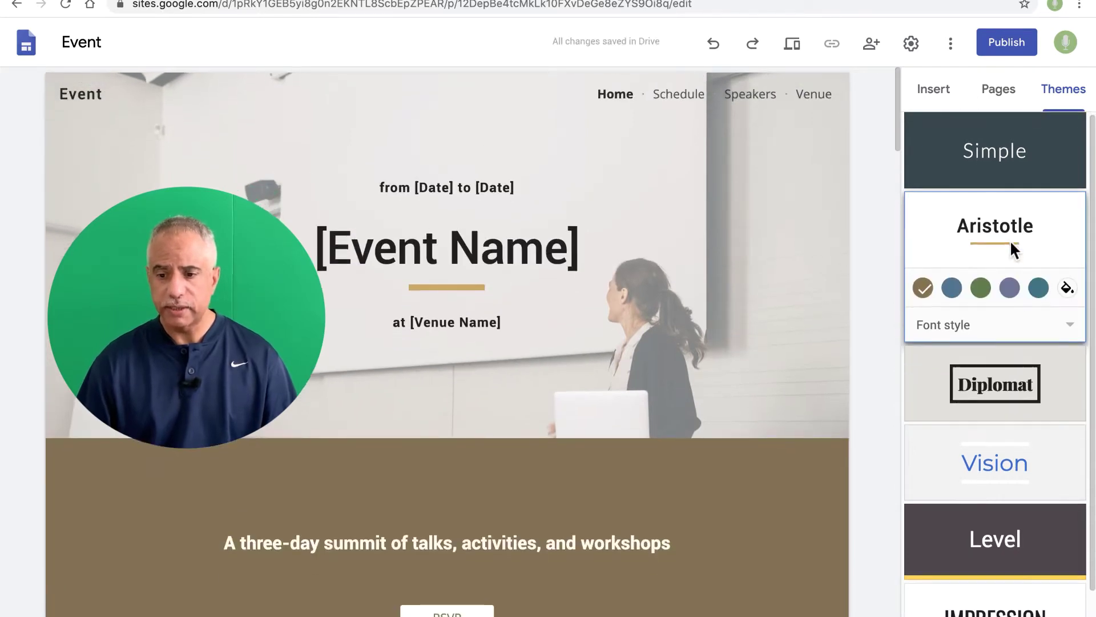
{"action": "scroll", "coordinate": [1016, 337], "scroll_direction": "down", "scroll_amount": 1}
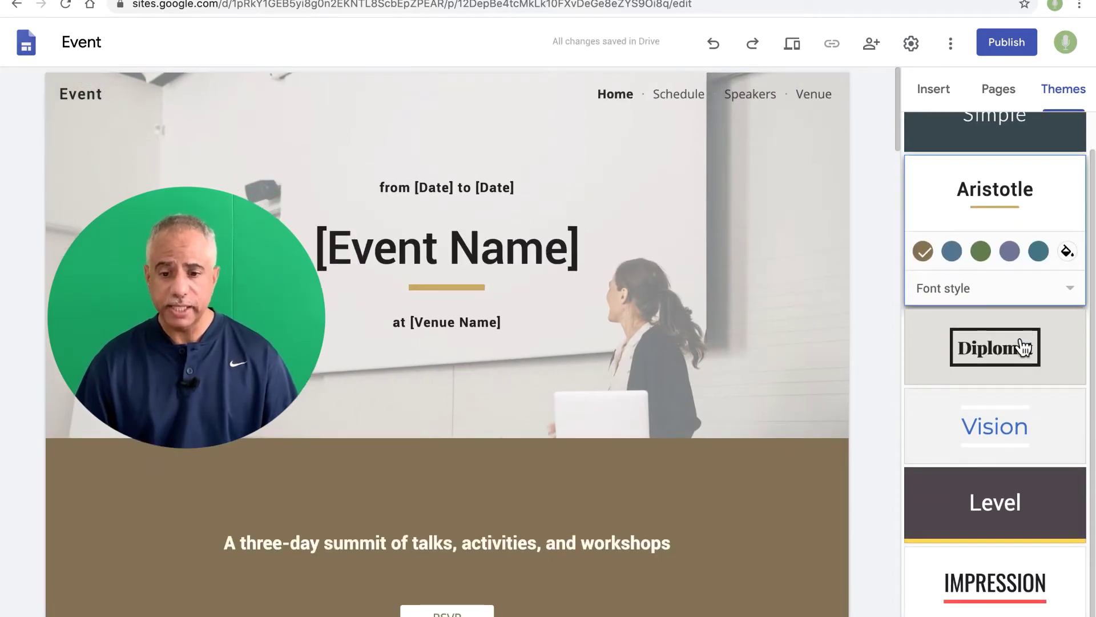
{"action": "left_click", "coordinate": [1005, 500]}
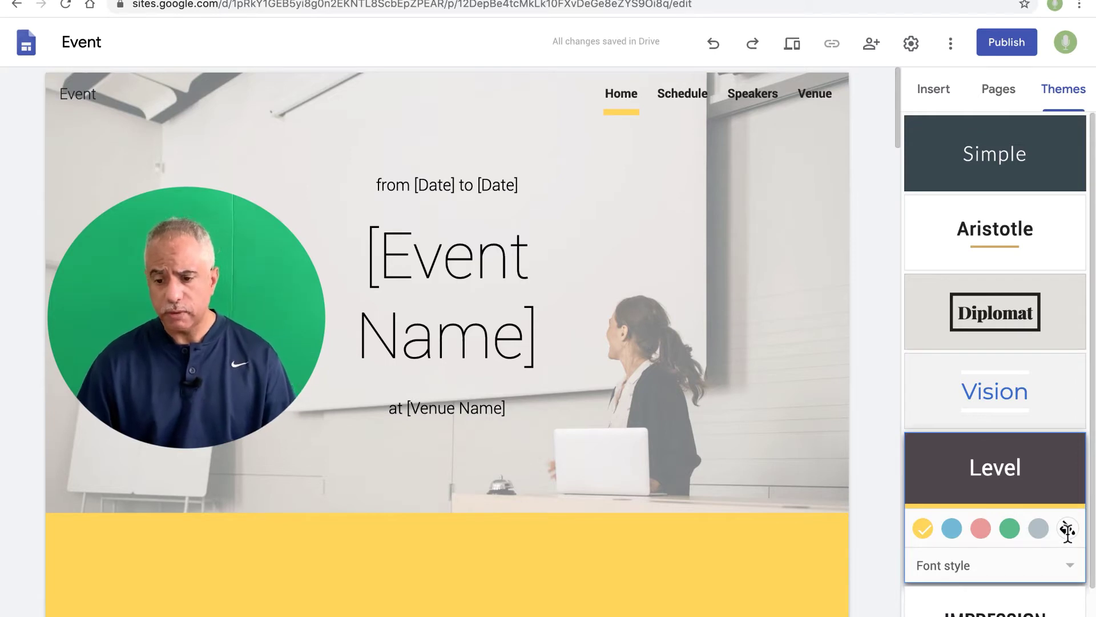
Give the Level theme a custom muted reddish-brown colour
{"action": "left_click", "coordinate": [1067, 529]}
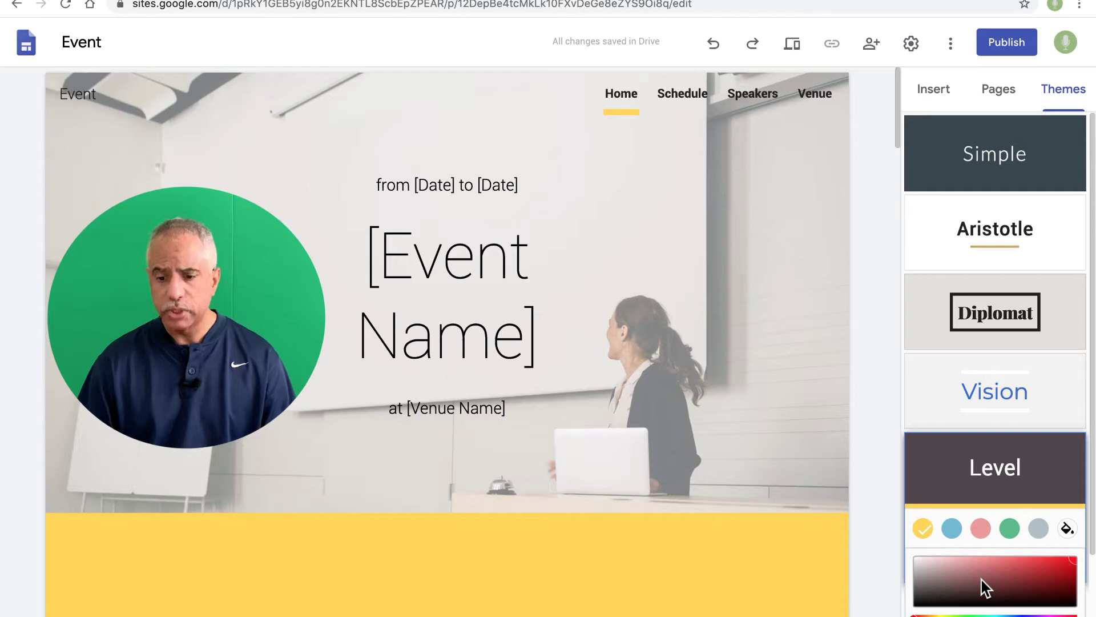
{"action": "left_click_drag", "start_coordinate": [982, 580], "coordinate": [1019, 577]}
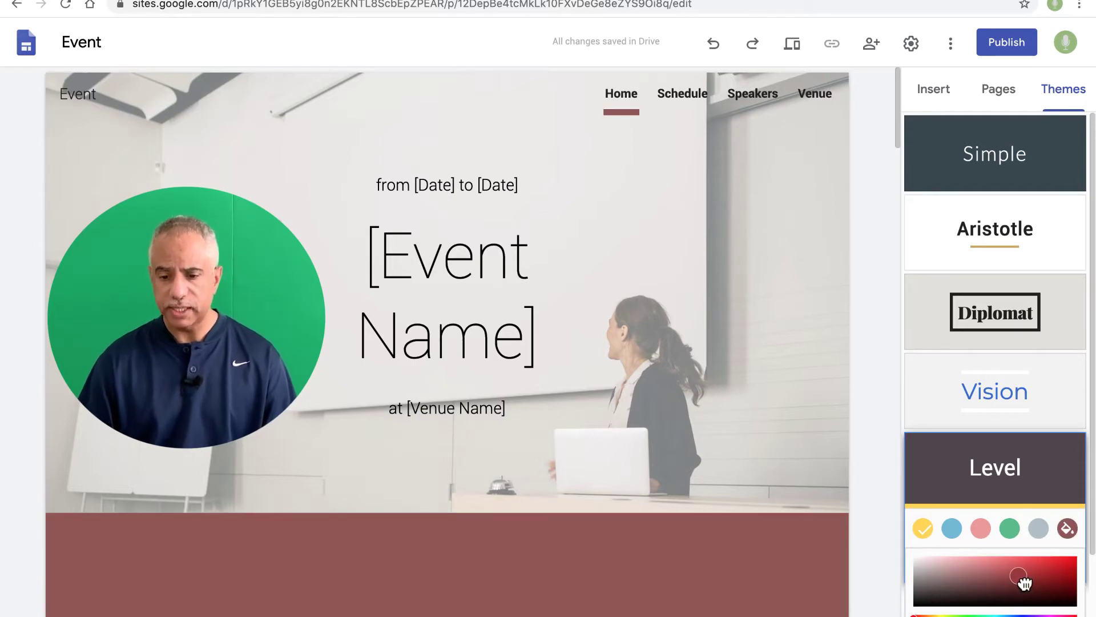
{"action": "scroll", "coordinate": [1020, 577], "scroll_direction": "down", "scroll_amount": 1}
{"action": "left_click", "coordinate": [1000, 580]}
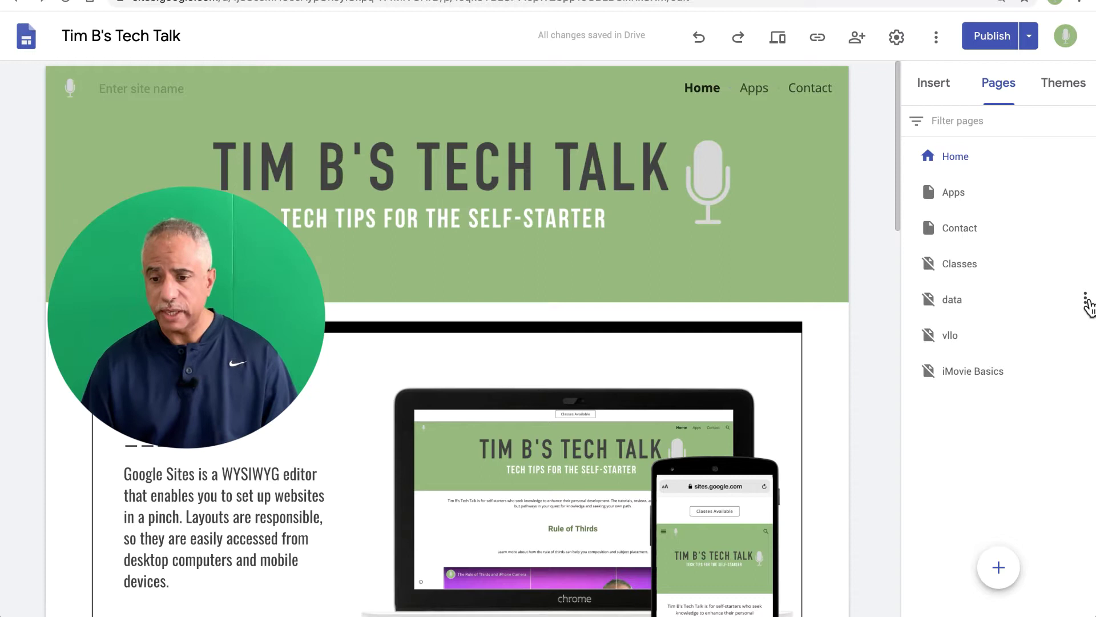
View the properties of the data page and the page options of the Classes page
{"action": "left_click", "coordinate": [1086, 300]}
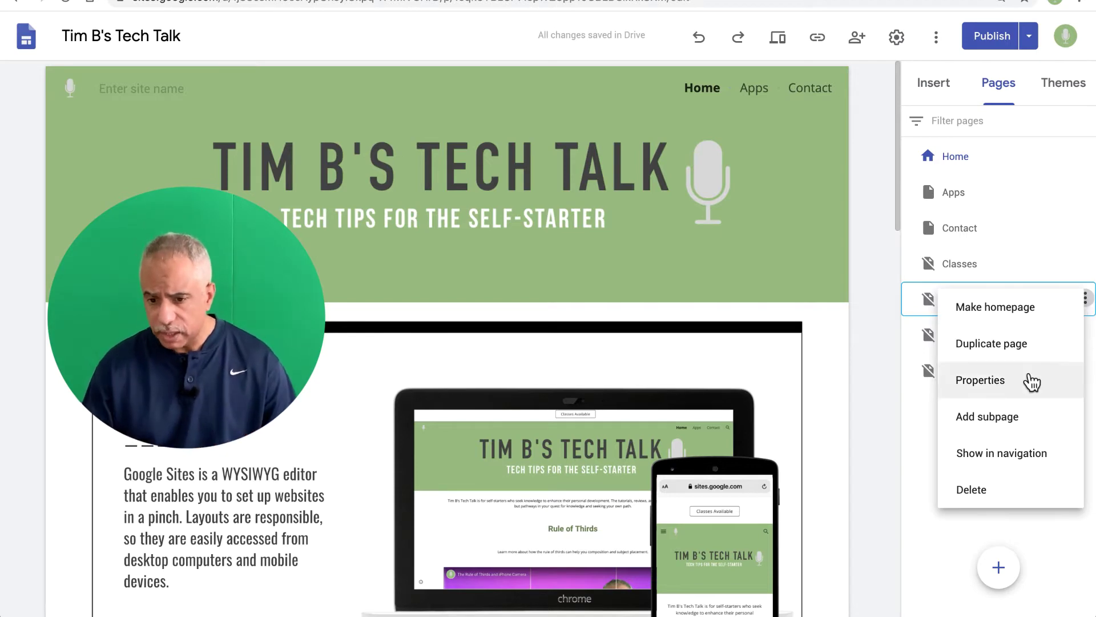
{"action": "left_click", "coordinate": [1021, 382]}
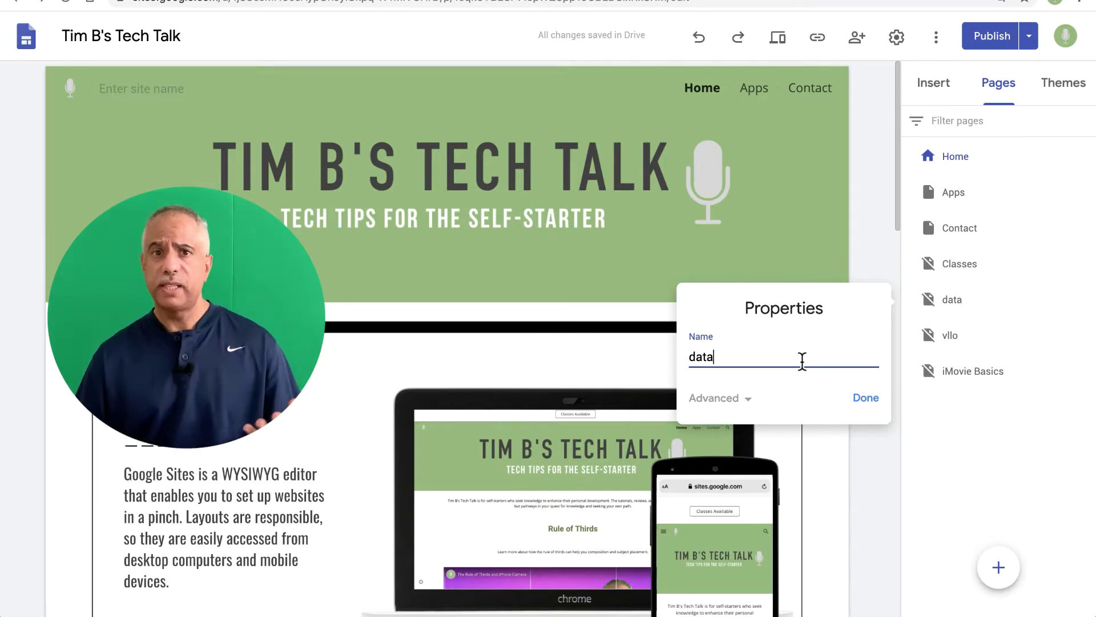
{"action": "left_click", "coordinate": [1086, 263]}
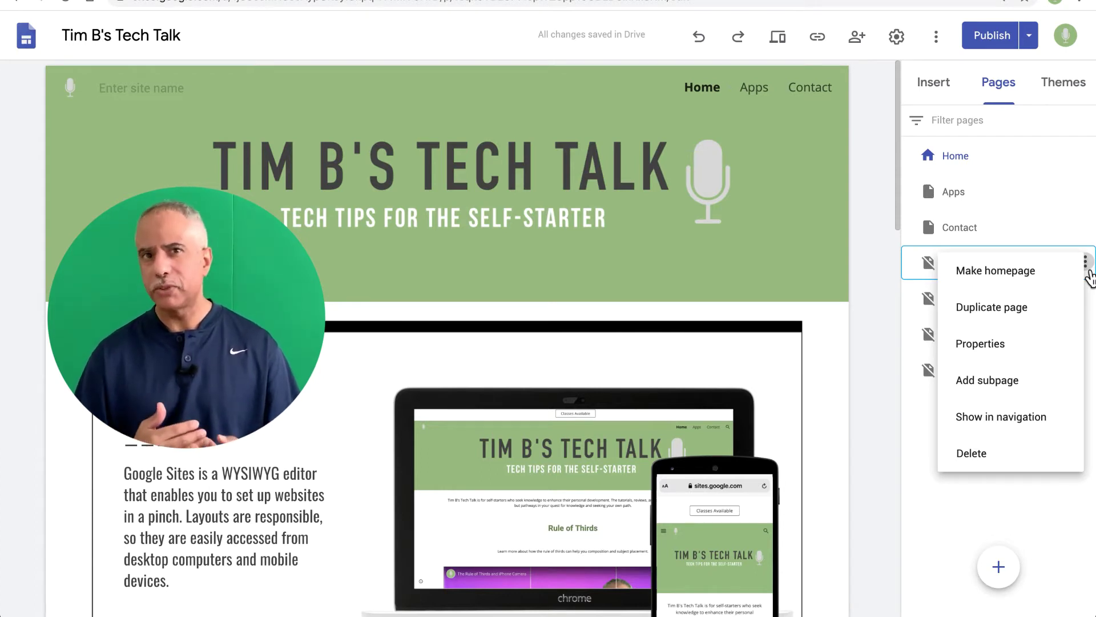
{"action": "left_click", "coordinate": [884, 286]}
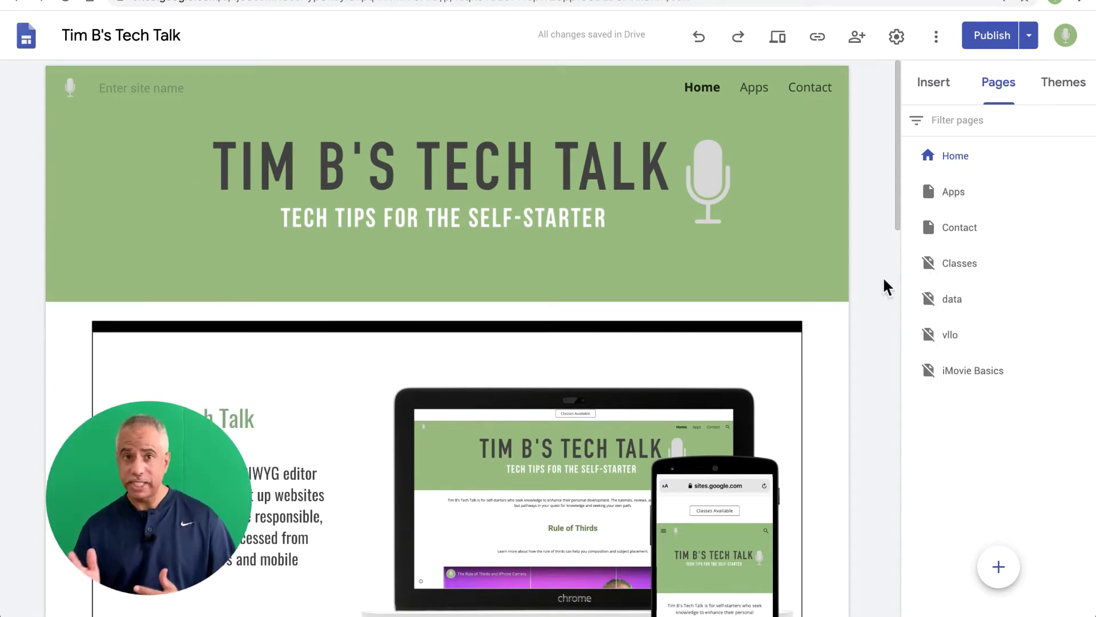
Insert a text box above the embedded Tim's Tech Talk slide on the Home page with the text "Google"
{"action": "left_click", "coordinate": [950, 93]}
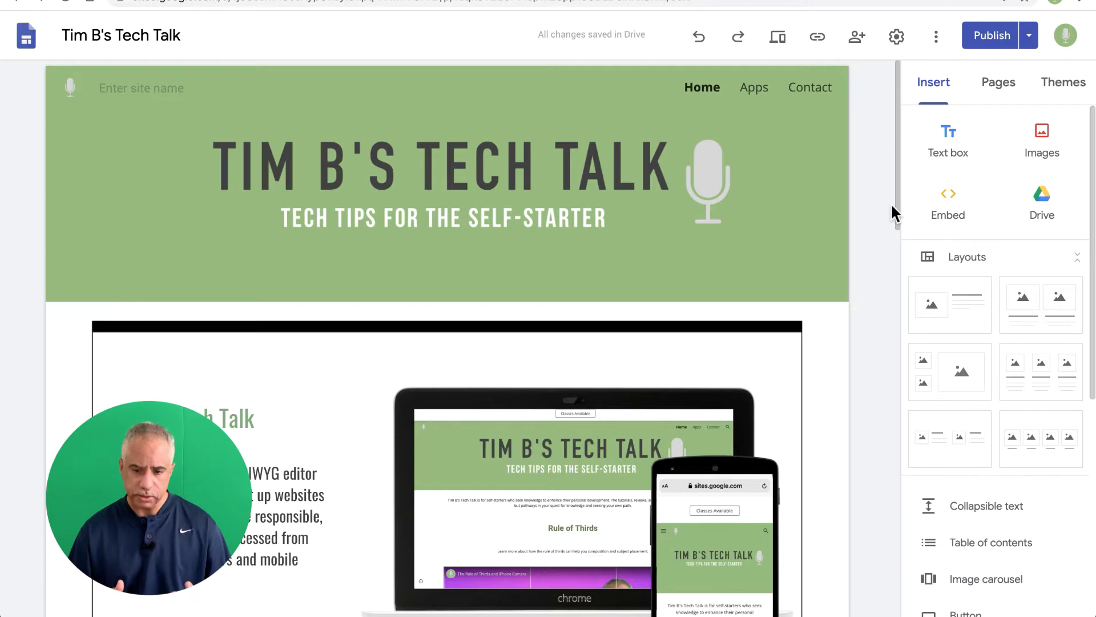
{"action": "left_click", "coordinate": [642, 374]}
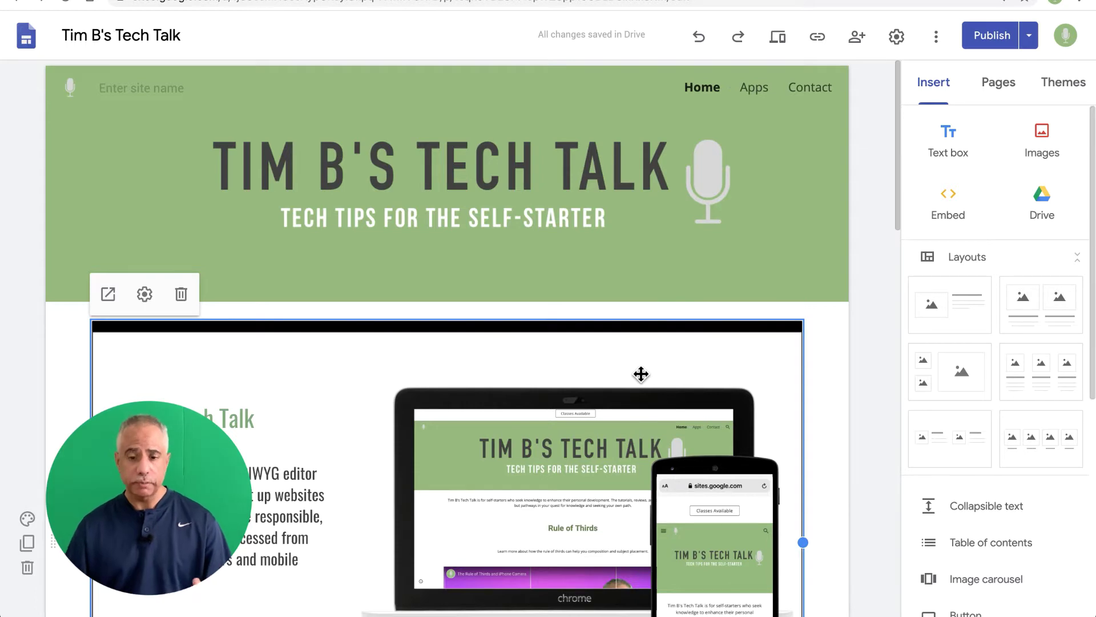
{"action": "left_click", "coordinate": [956, 142]}
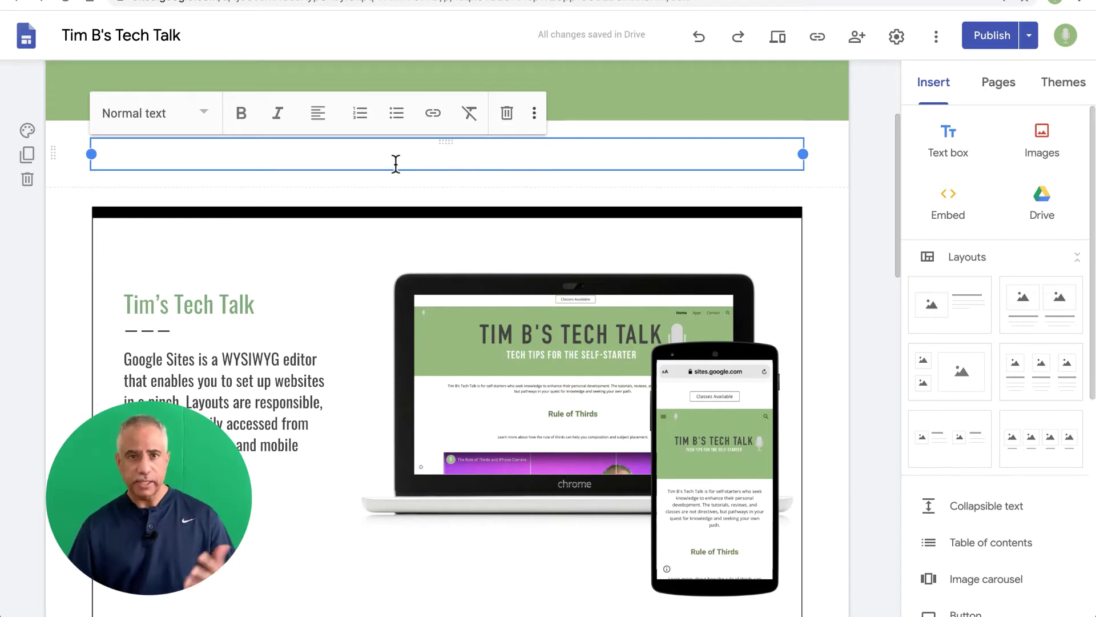
{"action": "type", "text": "Google"}
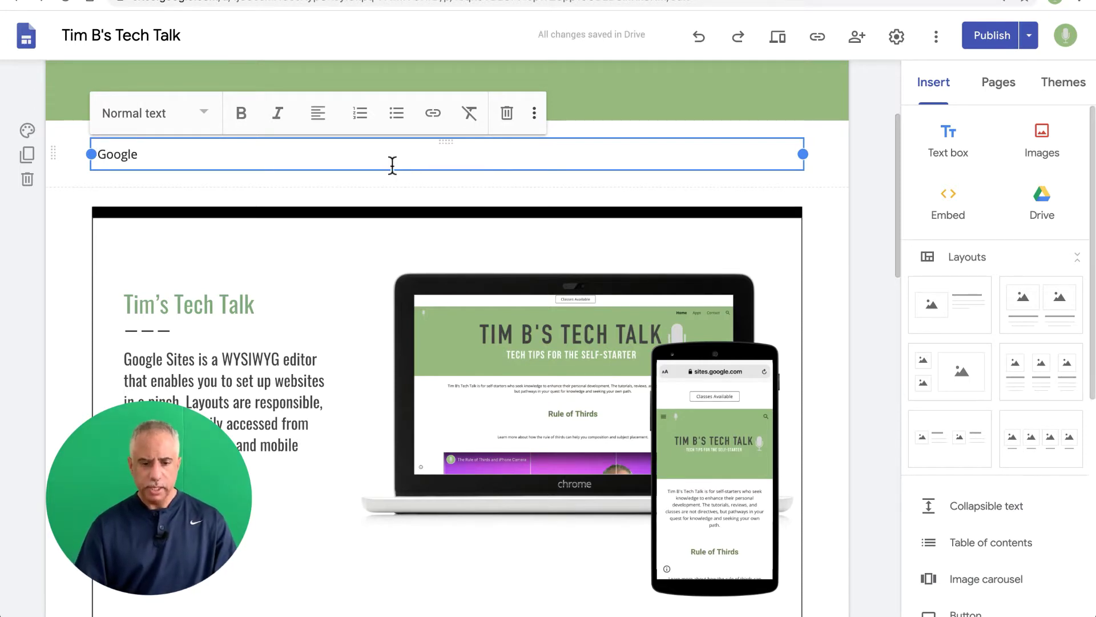
Format the "Google" text with the Title style and centre it
{"action": "left_click", "coordinate": [276, 206]}
{"action": "left_click", "coordinate": [218, 157]}
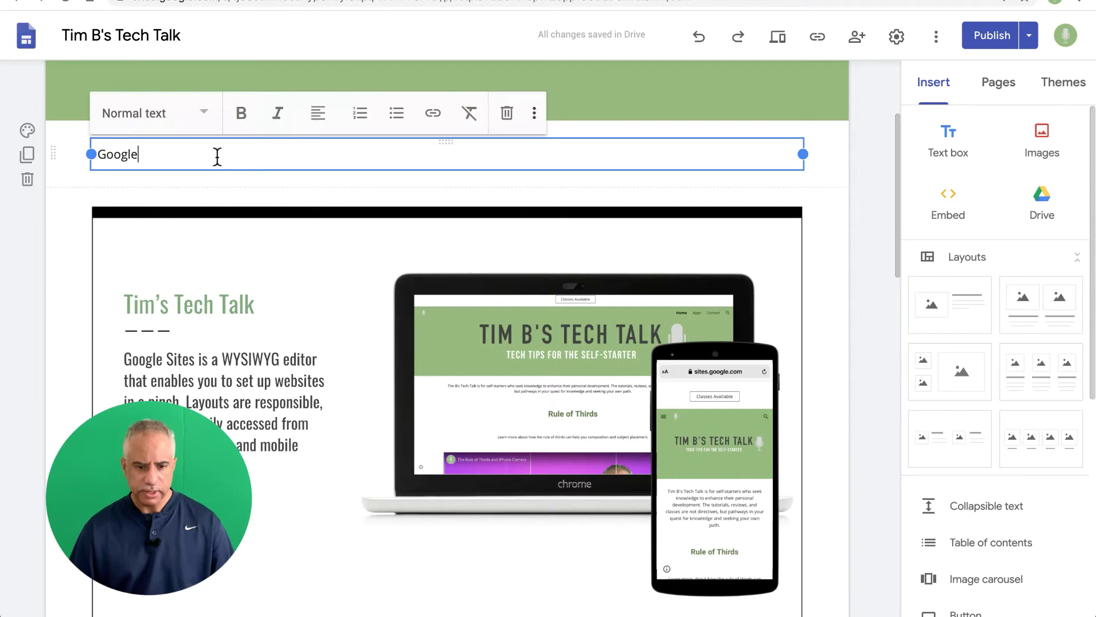
{"action": "left_click", "coordinate": [214, 112]}
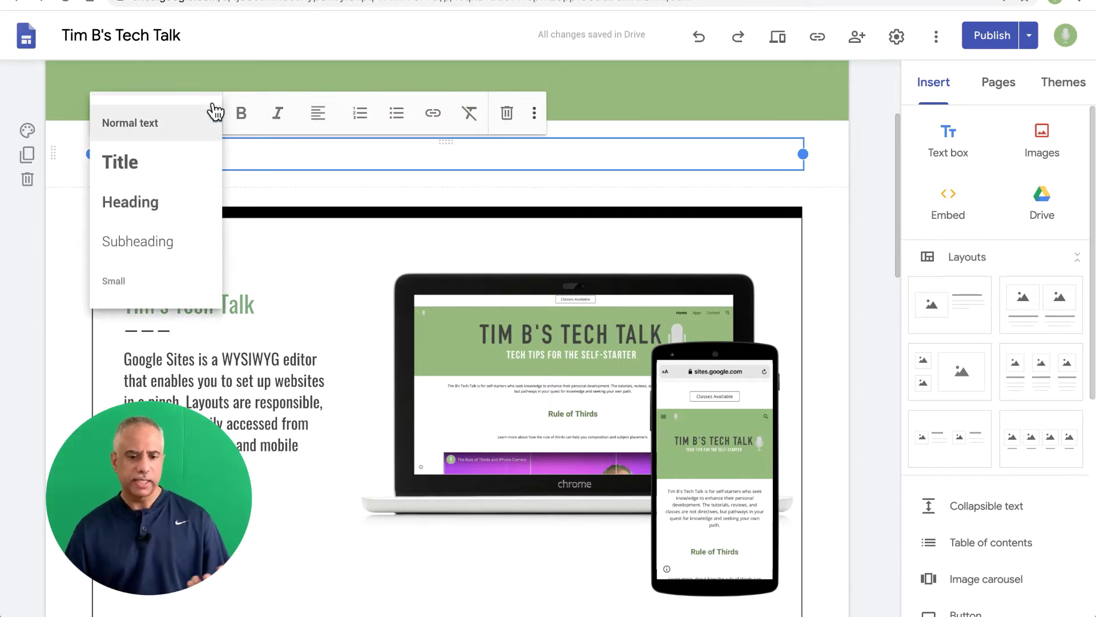
{"action": "left_click", "coordinate": [154, 170]}
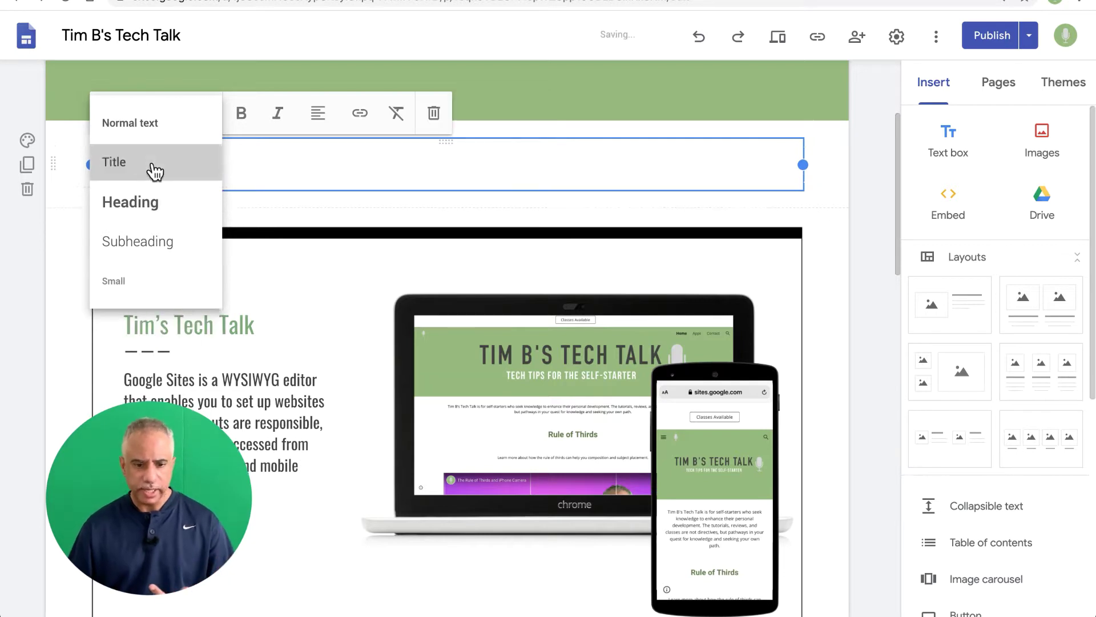
{"action": "left_click", "coordinate": [318, 114]}
{"action": "left_click", "coordinate": [320, 164]}
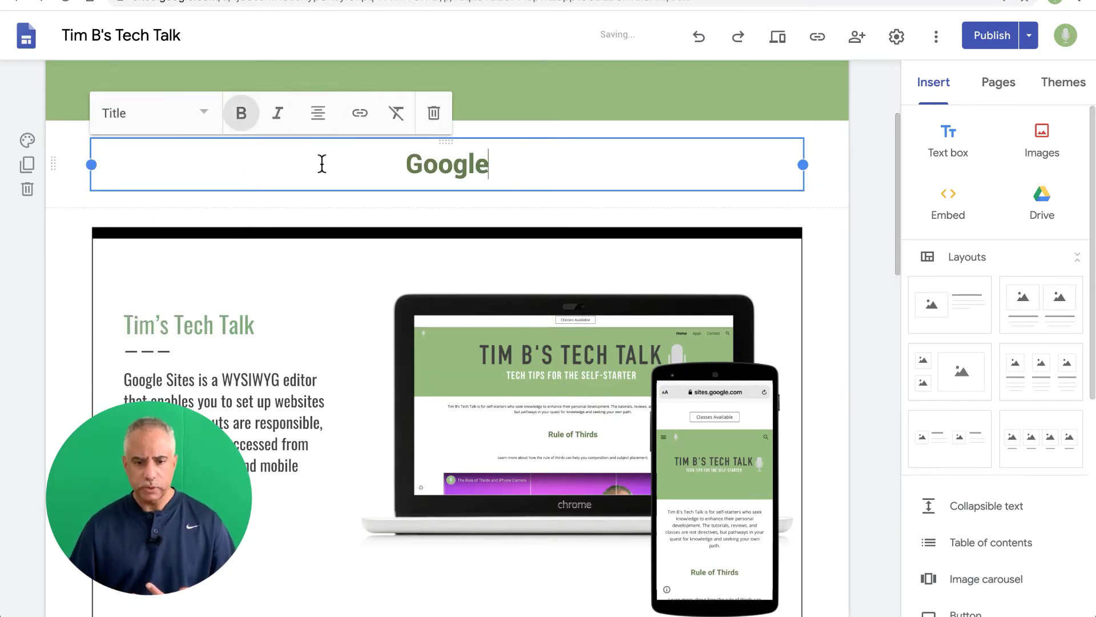
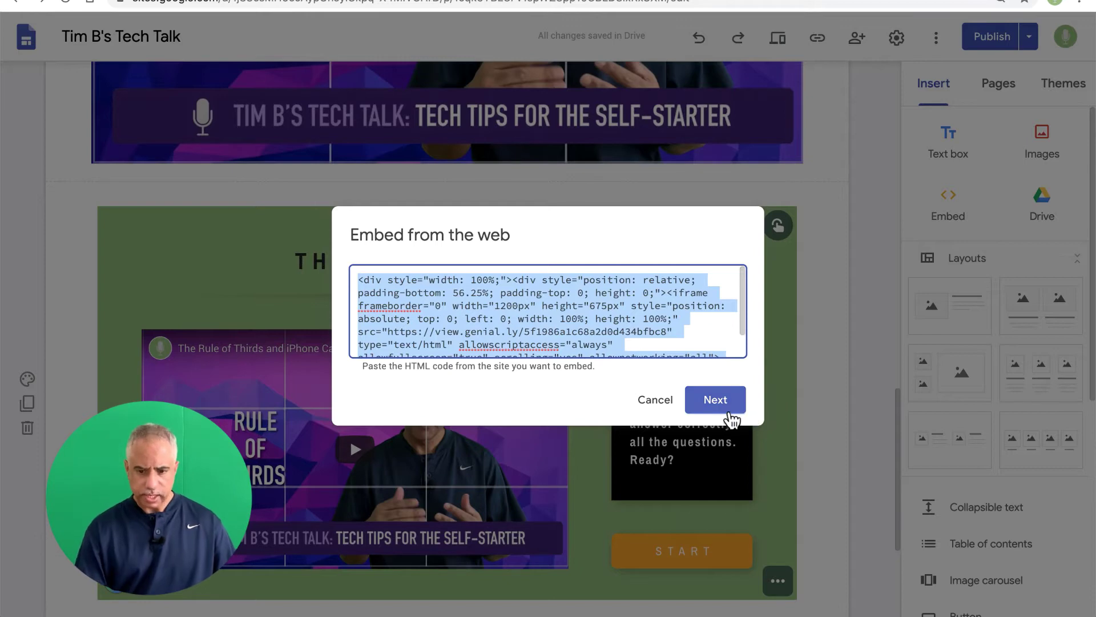
Cancel editing the quiz video's embed code and delete the embedded Rule of Thirds quiz tile
{"action": "left_click", "coordinate": [668, 402]}
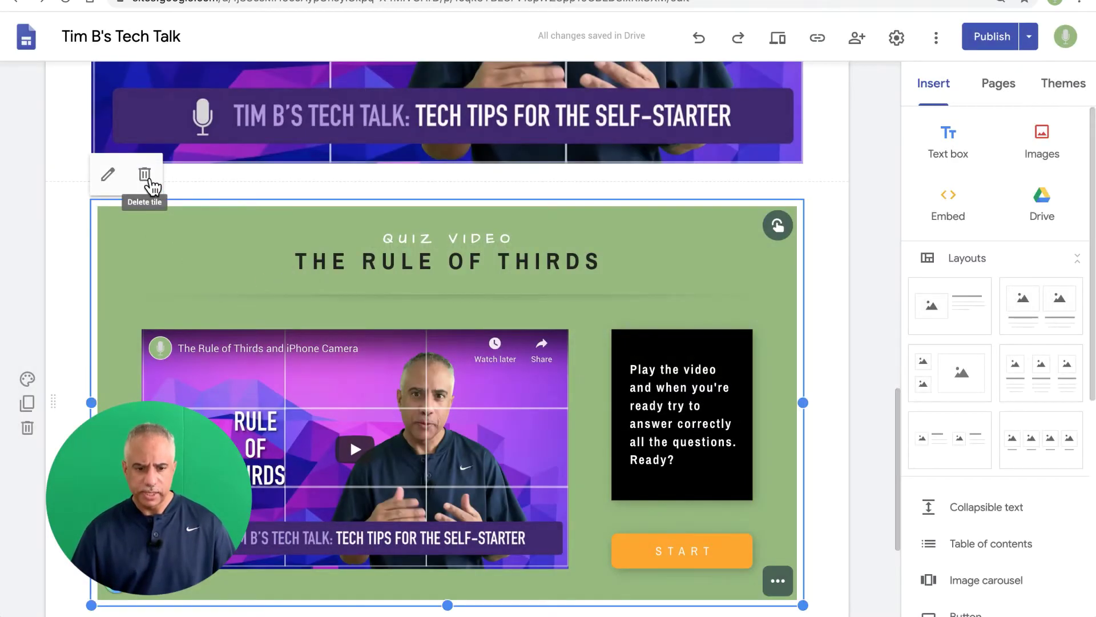
{"action": "left_click", "coordinate": [145, 176]}
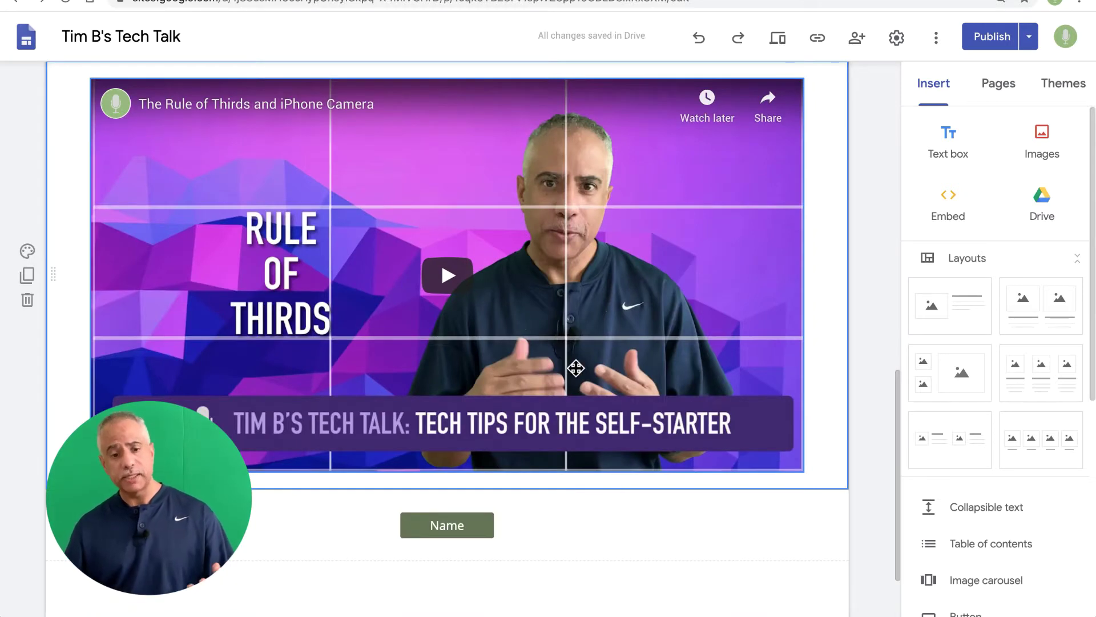
Embed the Rule of Thirds quiz video on the Home page by pasting its HTML embed code and inserting it
{"action": "left_click", "coordinate": [597, 382]}
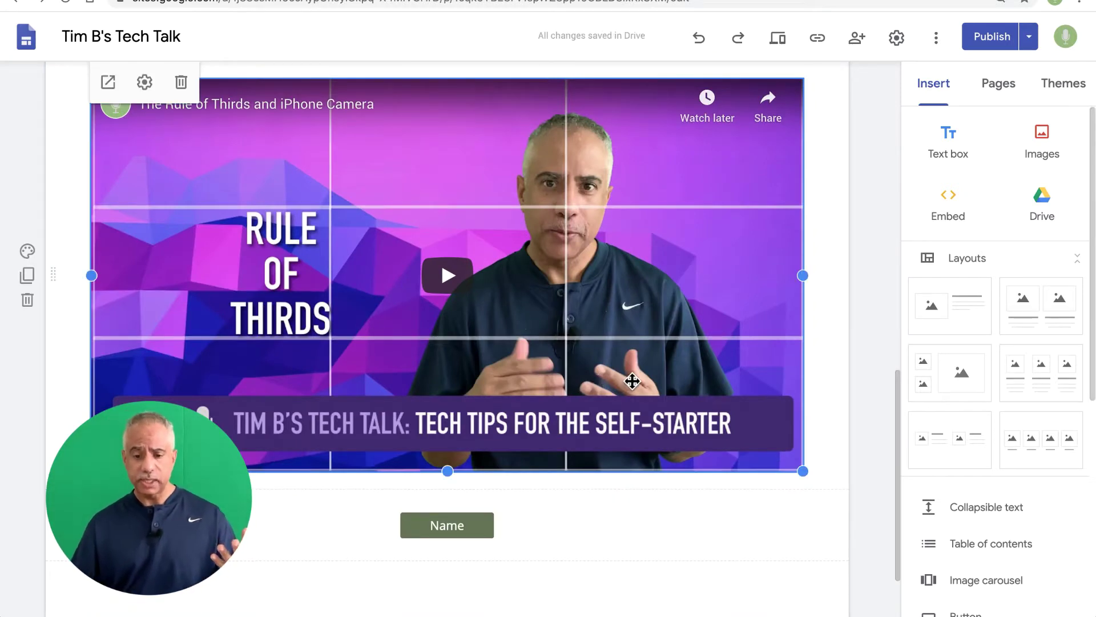
{"action": "left_click", "coordinate": [959, 210]}
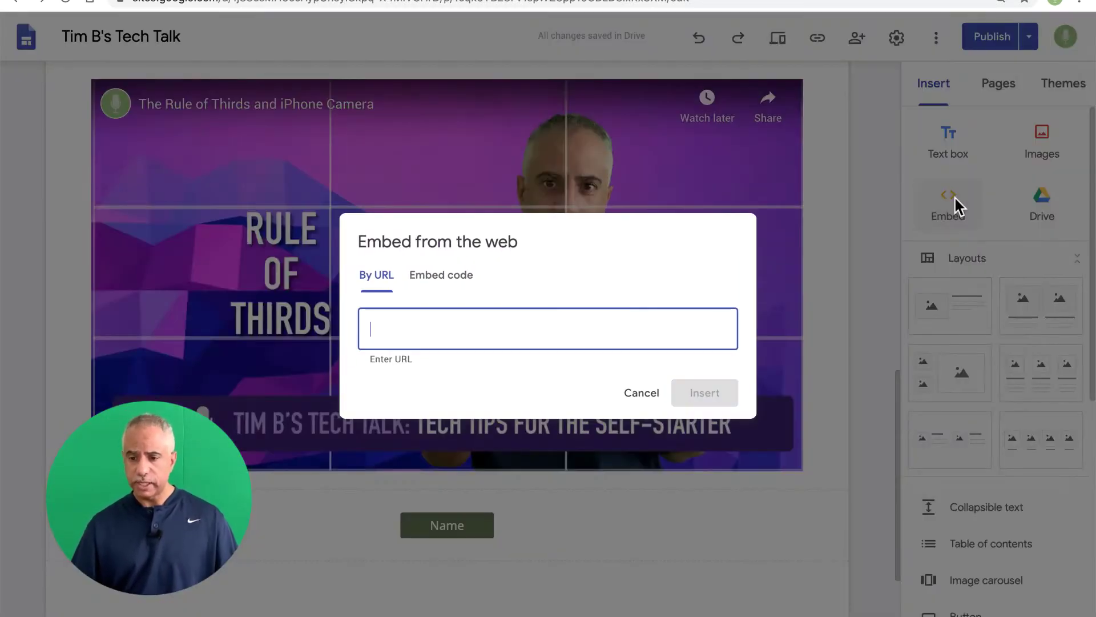
{"action": "left_click", "coordinate": [436, 277]}
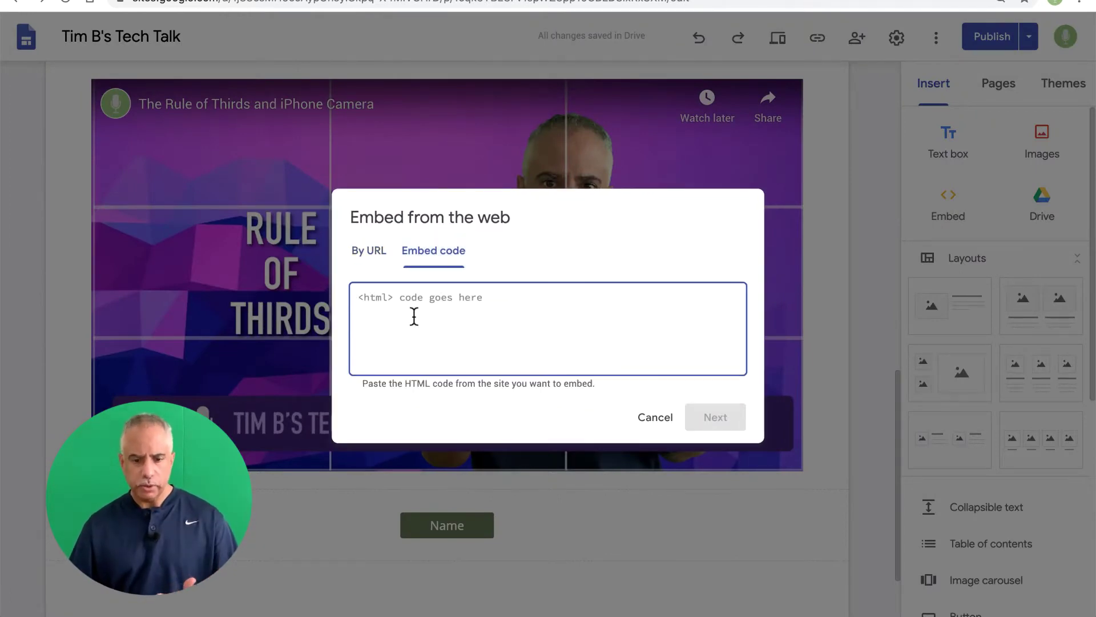
{"action": "key", "text": "ctrl+v"}
{"action": "left_click", "coordinate": [737, 418]}
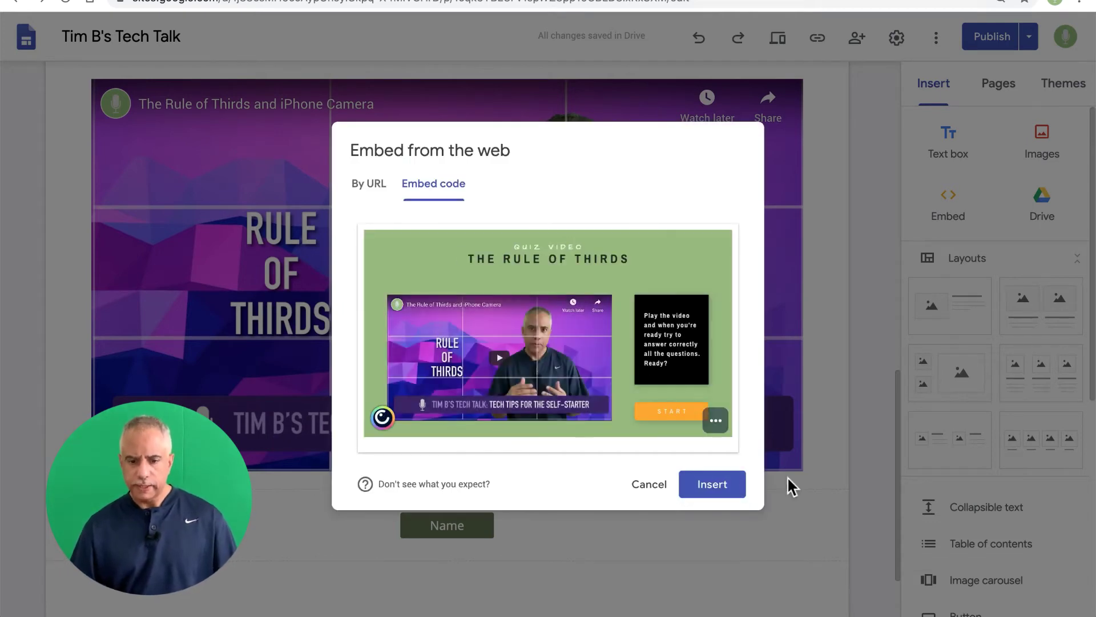
{"action": "left_click", "coordinate": [740, 491]}
Move the embedded Rule of Thirds quiz tile into its own section between the video and the Name button
{"action": "scroll", "coordinate": [606, 452], "scroll_direction": "up", "scroll_amount": 3}
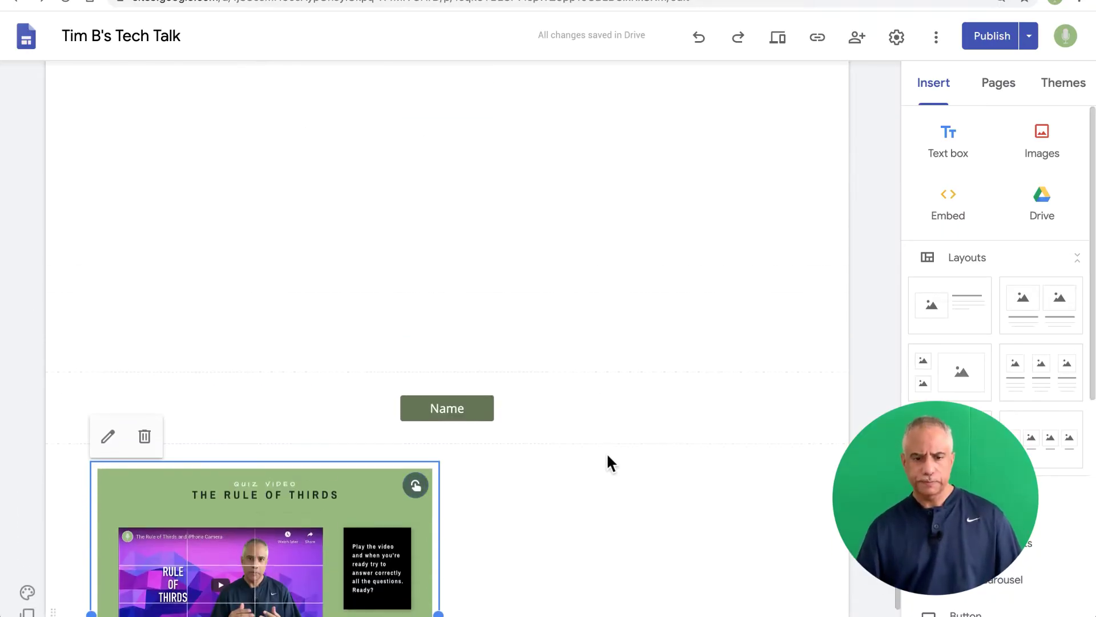
{"action": "scroll", "coordinate": [606, 452], "scroll_direction": "down", "scroll_amount": 2}
{"action": "scroll", "coordinate": [606, 452], "scroll_direction": "down", "scroll_amount": 2}
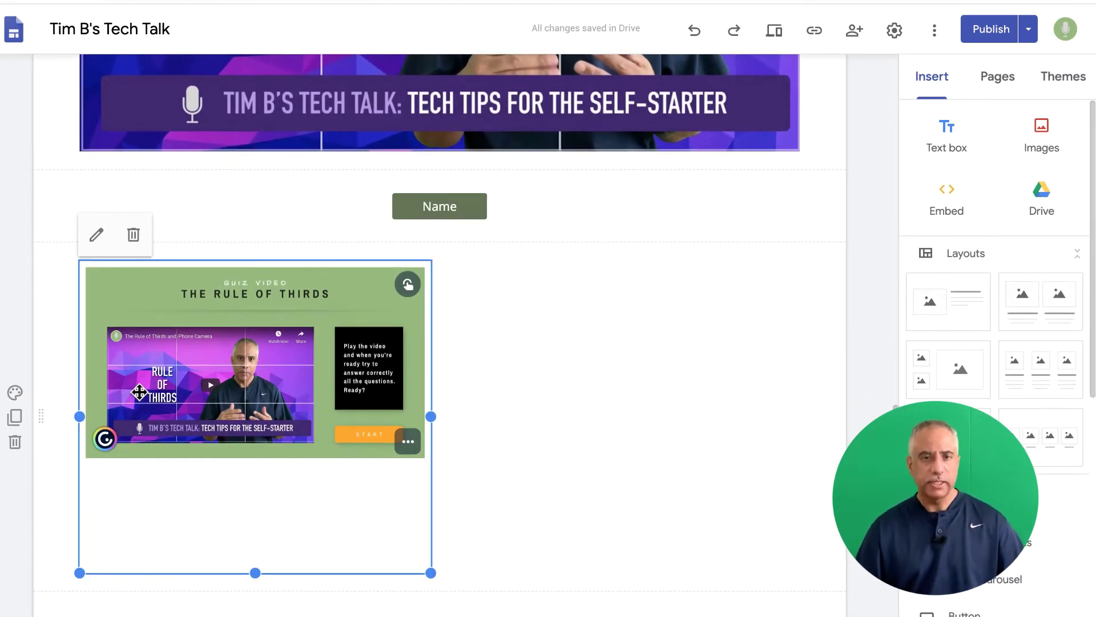
{"action": "left_click_drag", "start_coordinate": [137, 390], "coordinate": [369, 170]}
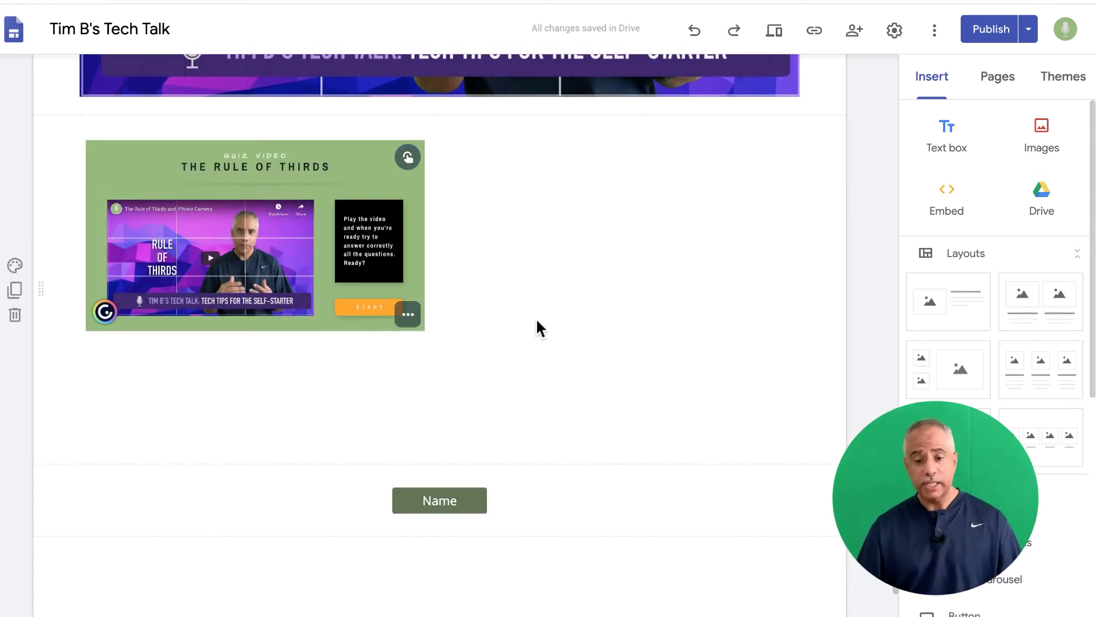
Widen the quiz tile to the full content width and extend its height until the whole slide shows
{"action": "left_click", "coordinate": [365, 240]}
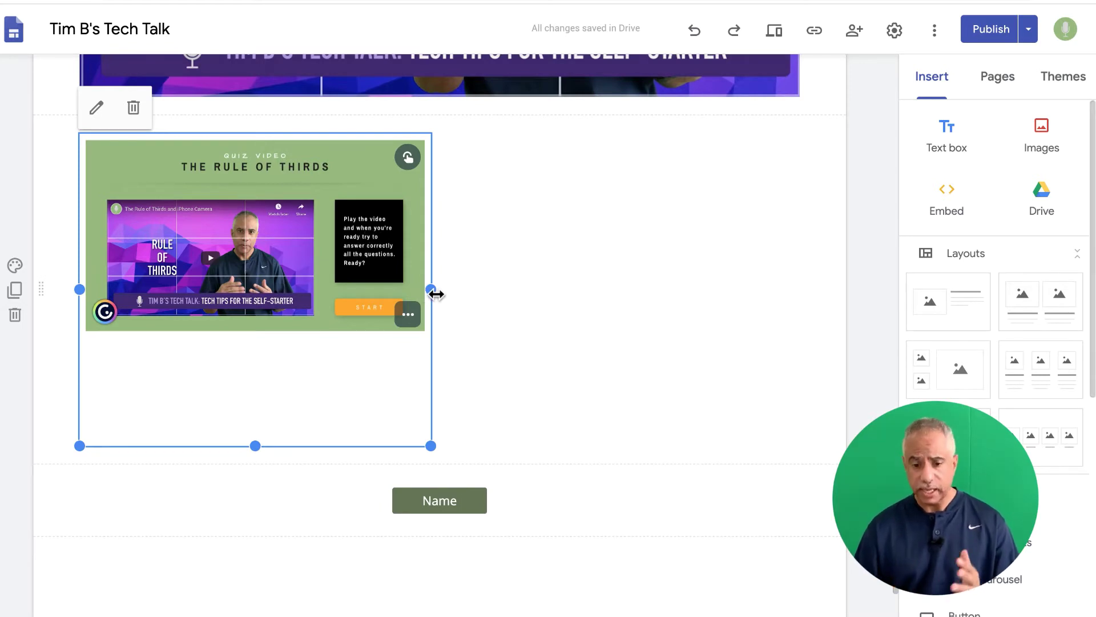
{"action": "left_click_drag", "start_coordinate": [435, 293], "coordinate": [801, 288]}
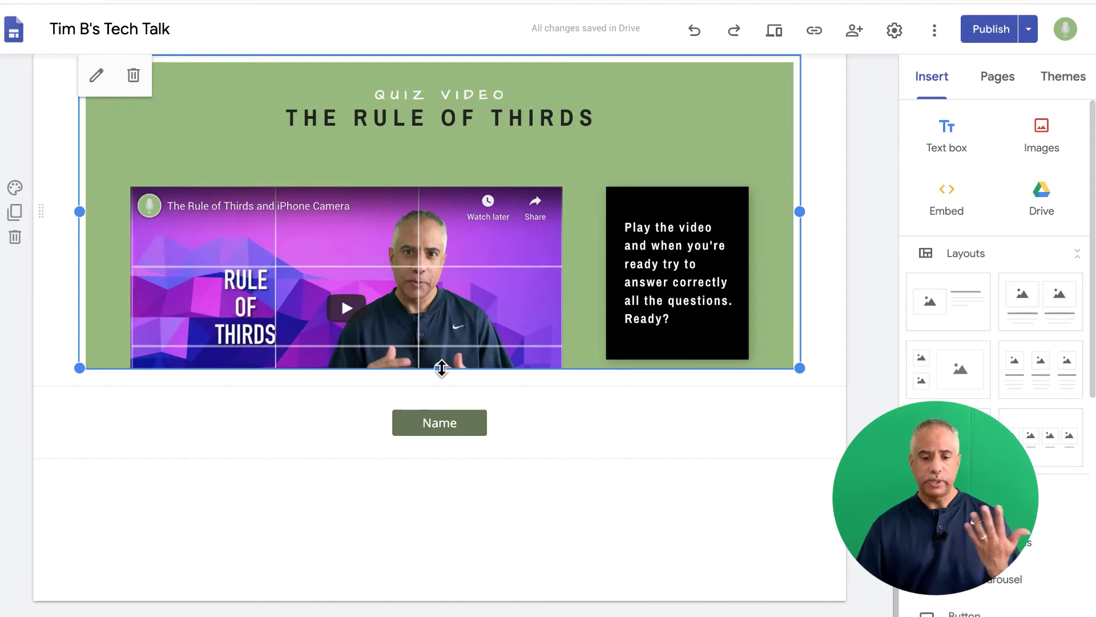
{"action": "left_click_drag", "start_coordinate": [442, 368], "coordinate": [432, 494]}
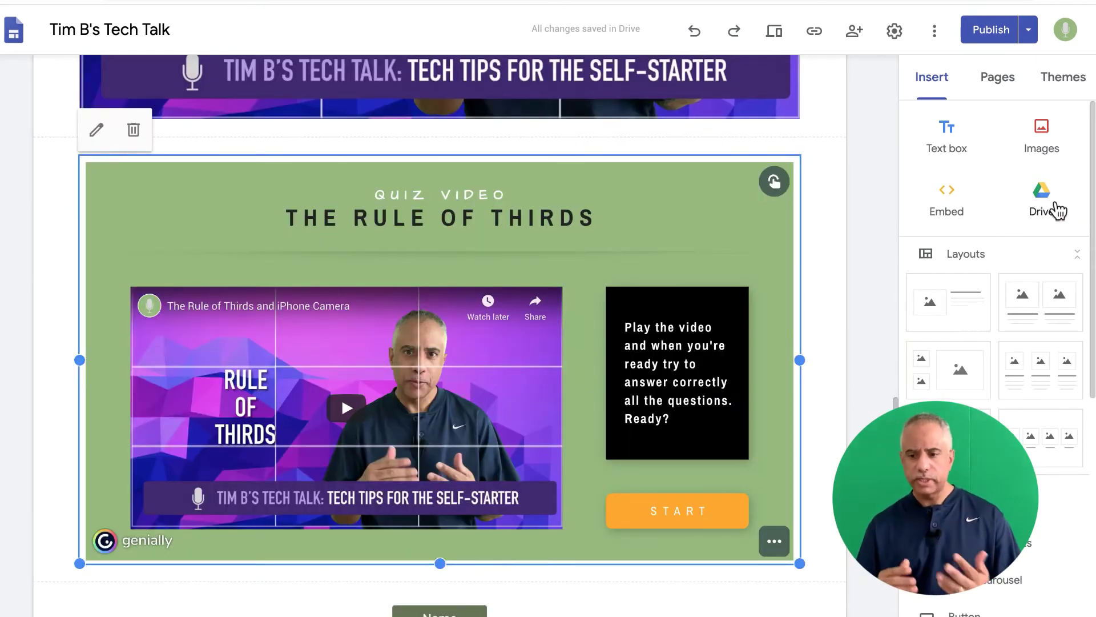
Try the image collage, three-column and two-image side-text layouts on the Home page, undoing the insertions
{"action": "scroll", "coordinate": [1000, 260], "scroll_direction": "down", "scroll_amount": 1}
{"action": "scroll", "coordinate": [999, 260], "scroll_direction": "down", "scroll_amount": 1}
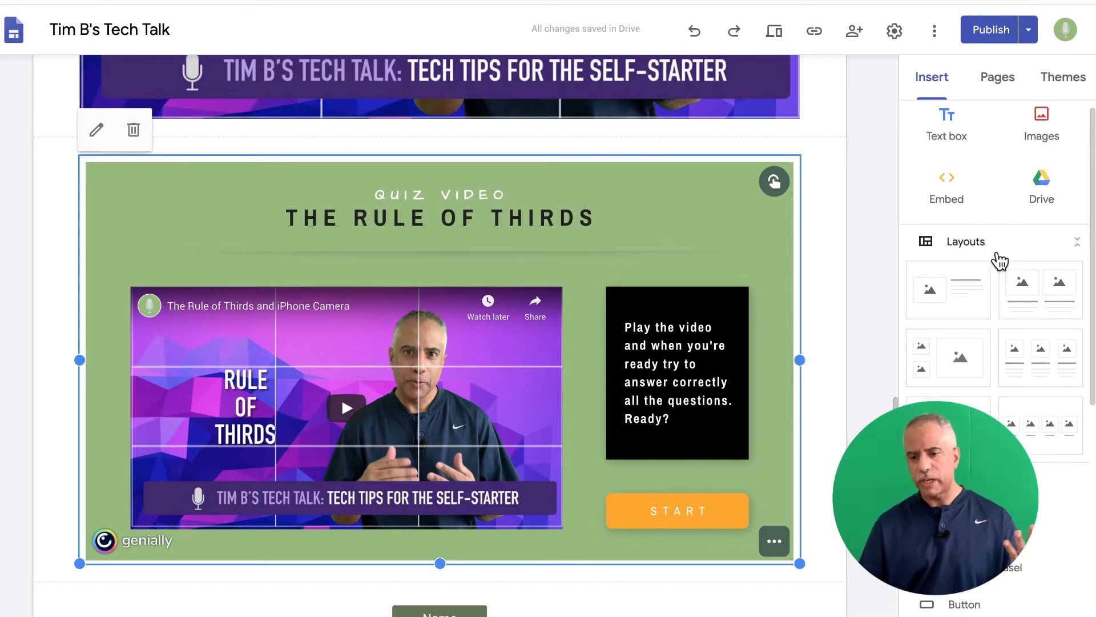
{"action": "scroll", "coordinate": [1000, 260], "scroll_direction": "down", "scroll_amount": 3}
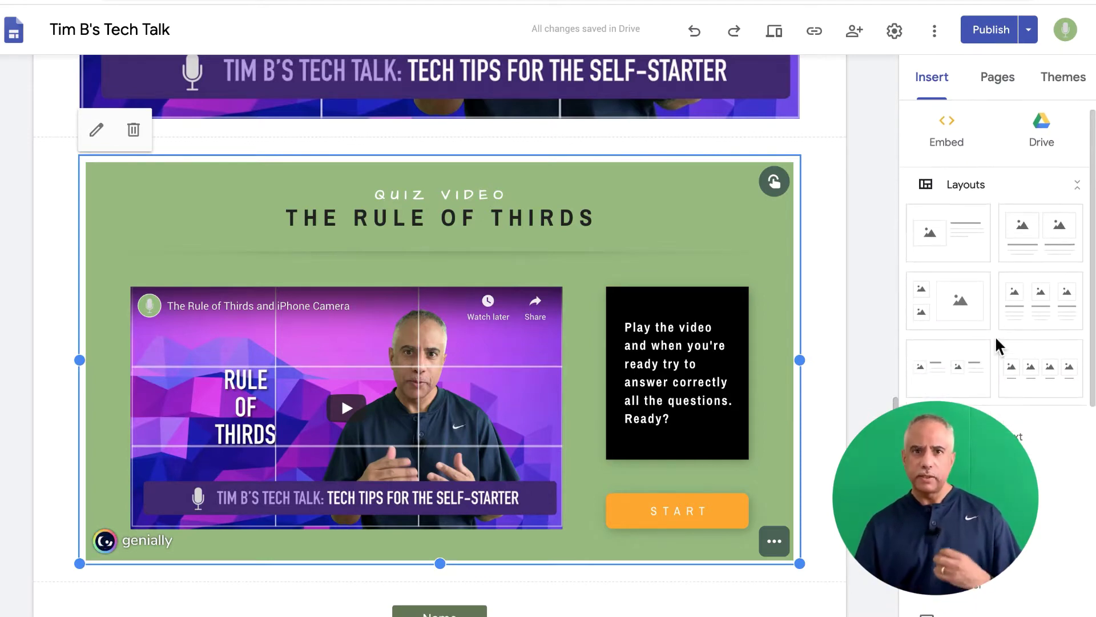
{"action": "scroll", "coordinate": [995, 341], "scroll_direction": "up", "scroll_amount": 2}
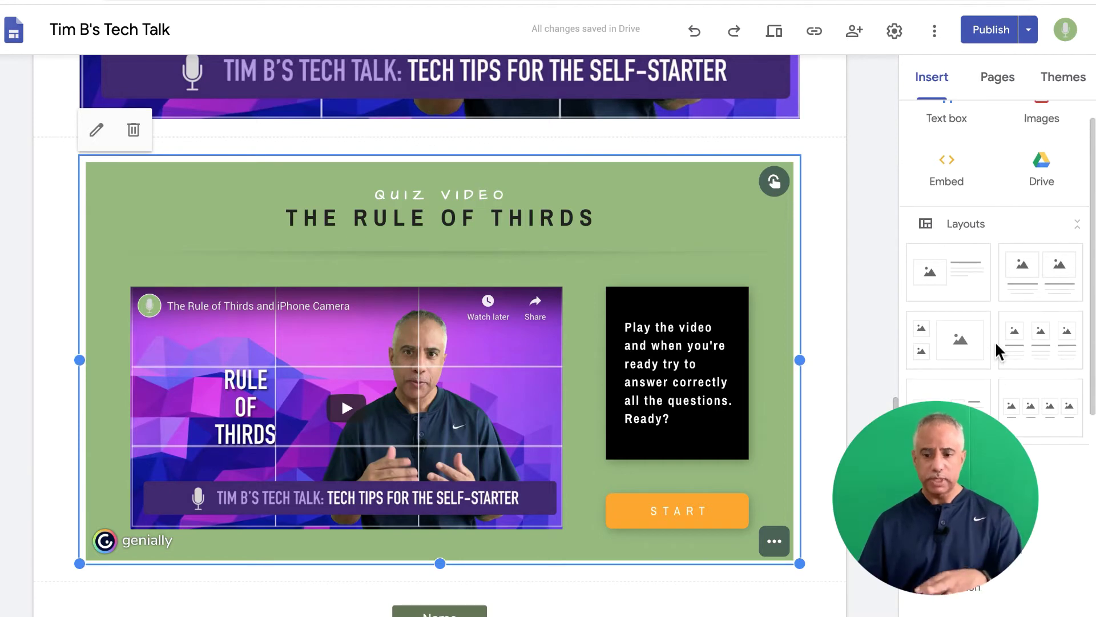
{"action": "scroll", "coordinate": [756, 273], "scroll_direction": "down", "scroll_amount": 1}
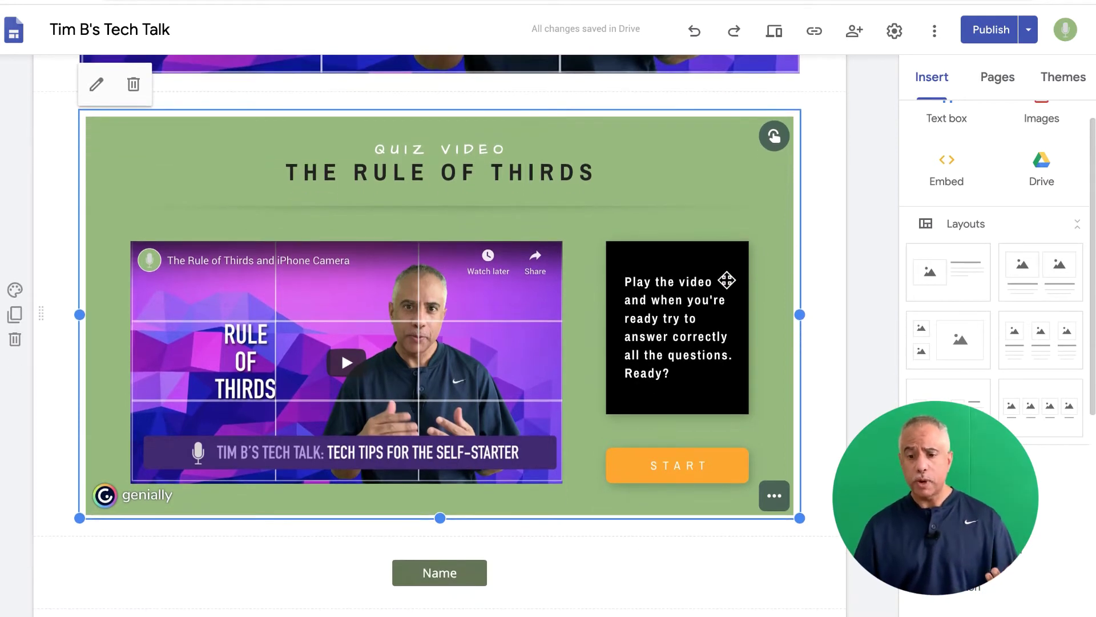
{"action": "scroll", "coordinate": [727, 279], "scroll_direction": "up", "scroll_amount": 1}
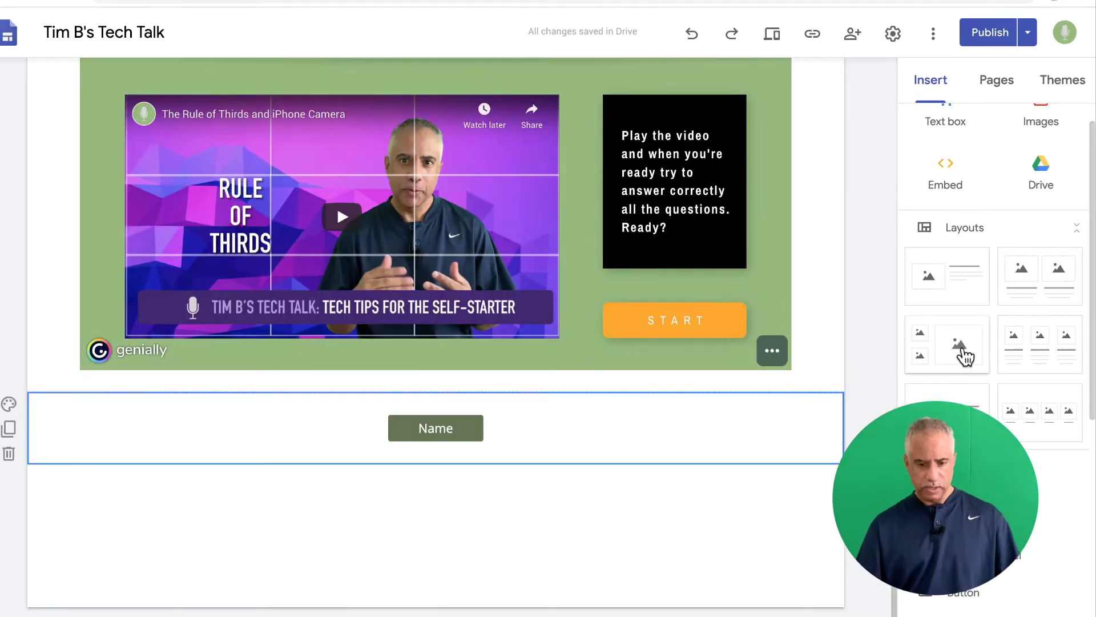
{"action": "left_click", "coordinate": [965, 351]}
{"action": "key", "text": "ctrl+z"}
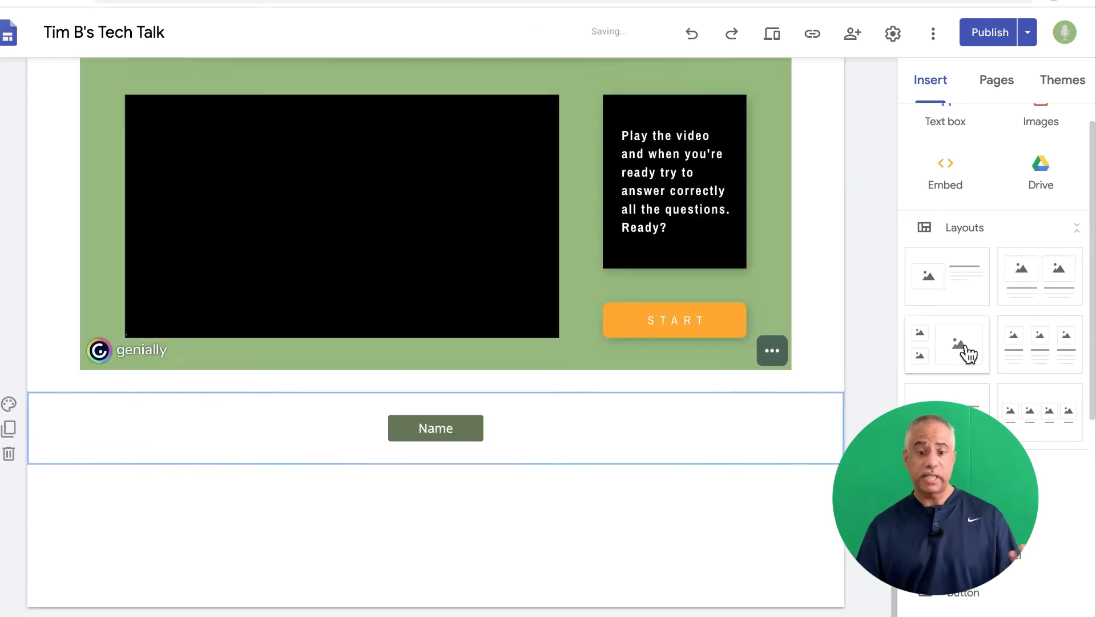
{"action": "left_click", "coordinate": [1040, 364]}
{"action": "key", "text": "ctrl+z"}
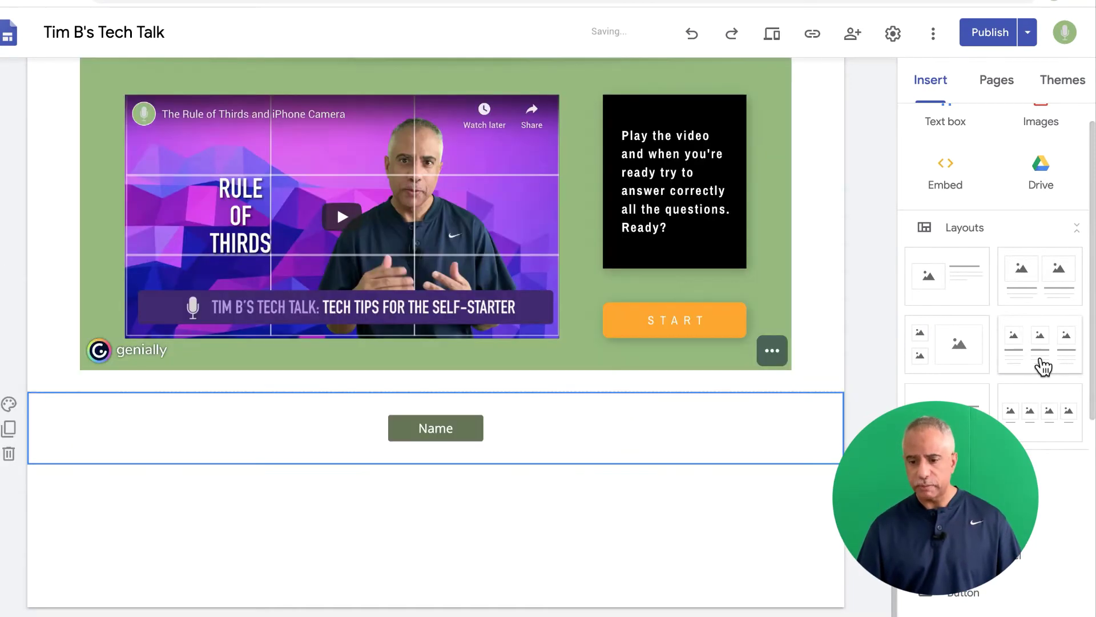
{"action": "left_click", "coordinate": [948, 411]}
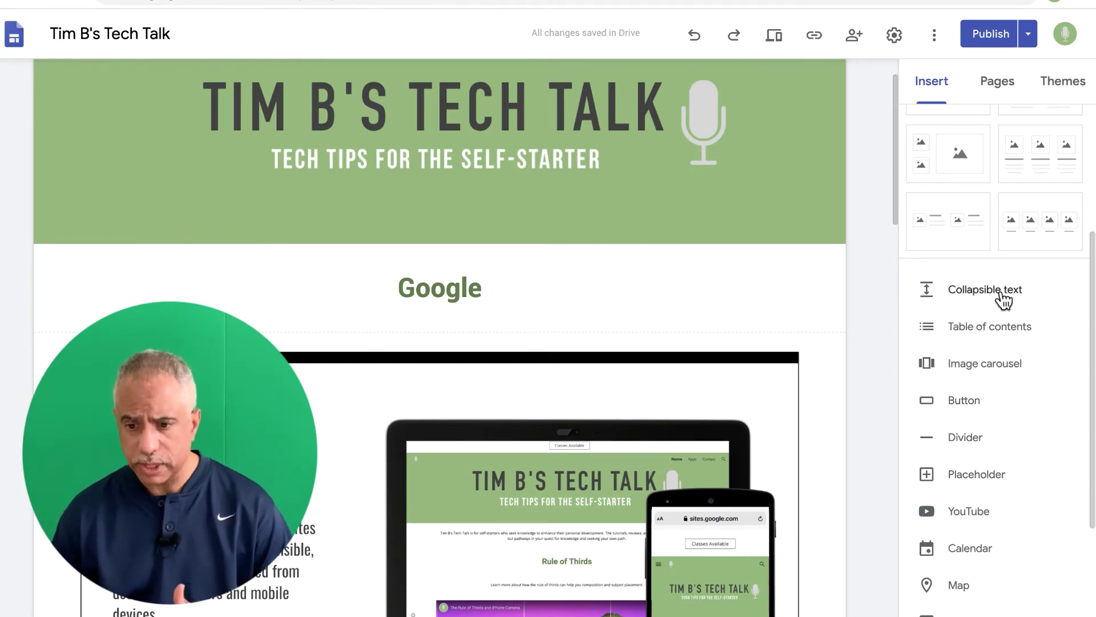
Insert collapsible text below the "Google" title with the heading "Menu" and the body text "itmes"
{"action": "left_click", "coordinate": [526, 302]}
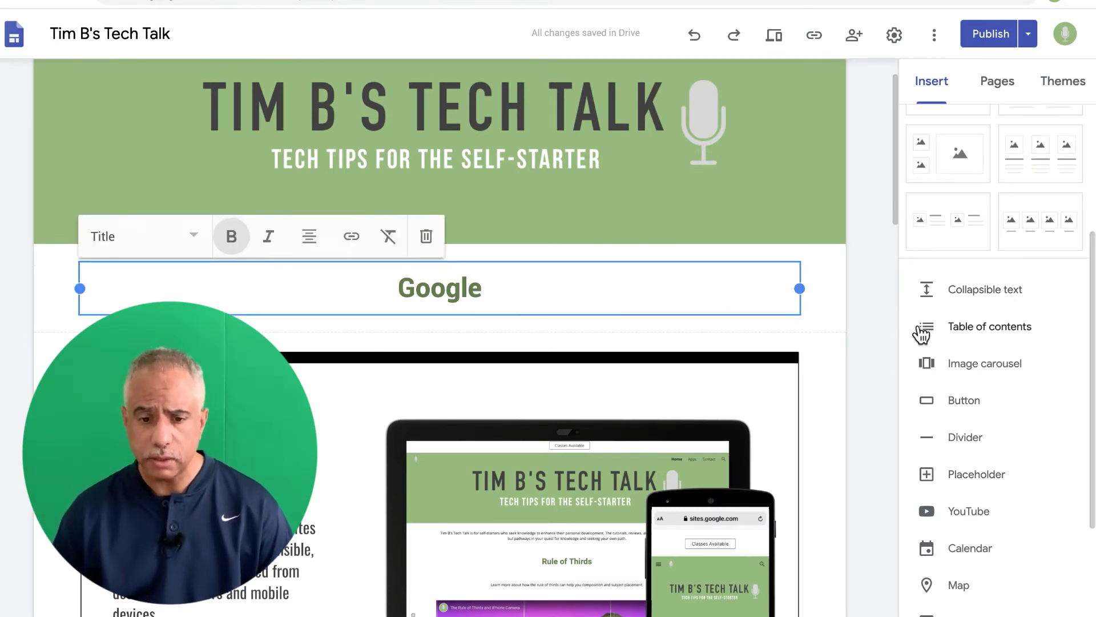
{"action": "left_click", "coordinate": [1008, 300]}
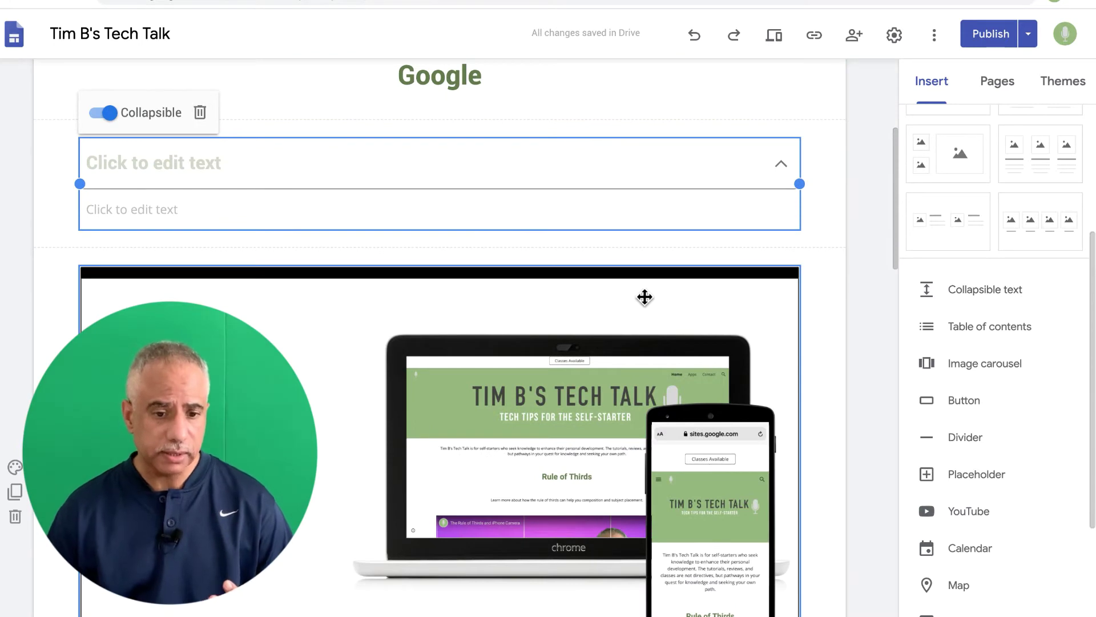
{"action": "left_click", "coordinate": [312, 180]}
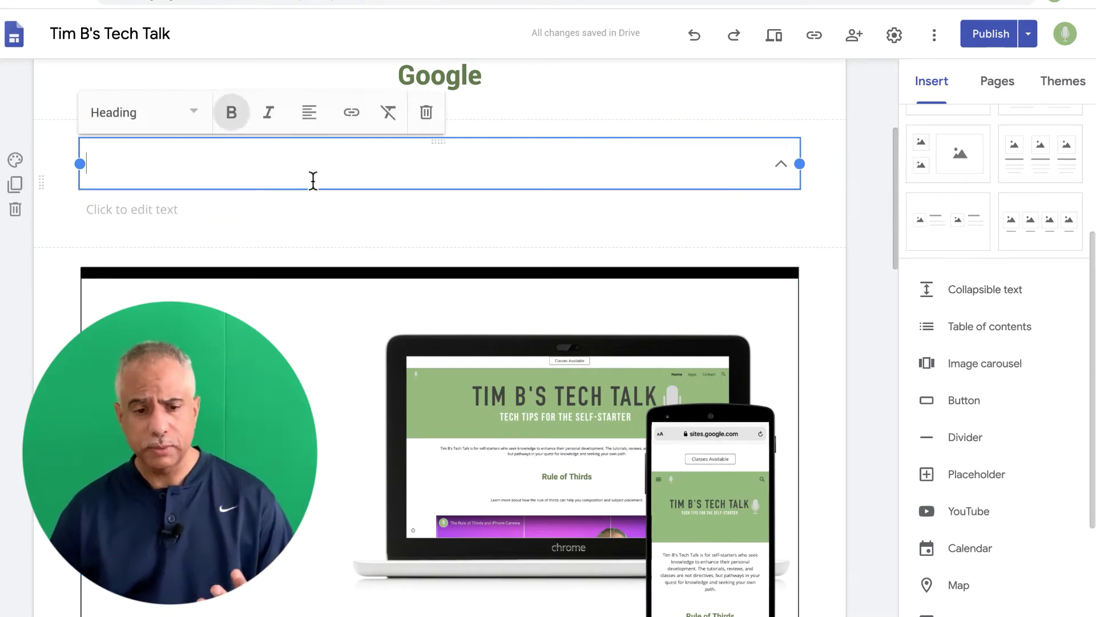
{"action": "type", "text": "Me"}
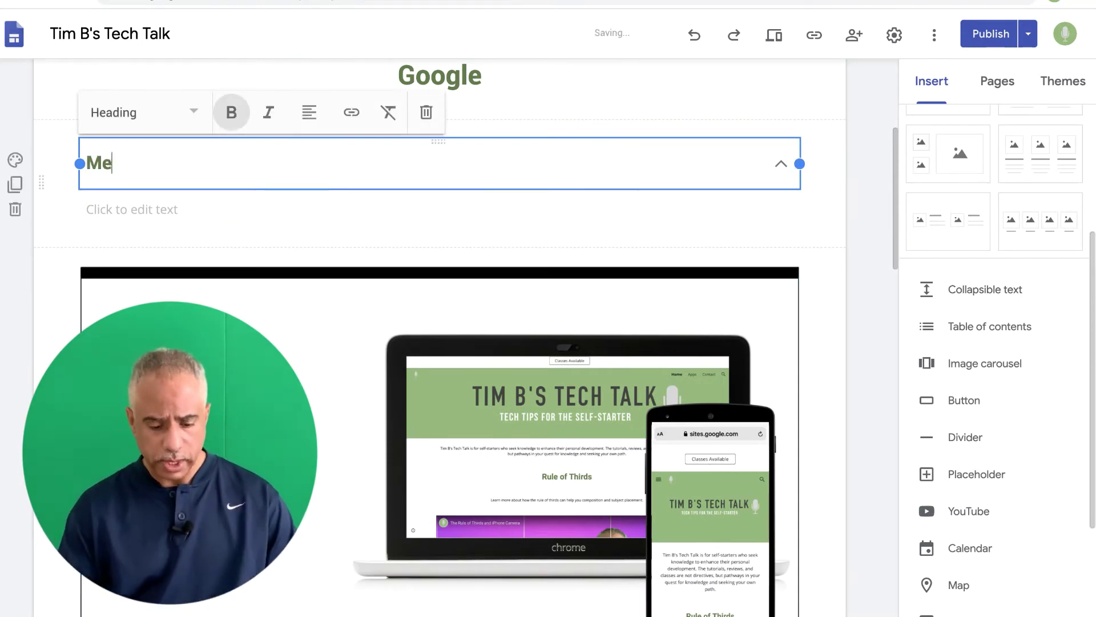
{"action": "type", "text": "nu"}
{"action": "left_click", "coordinate": [141, 209]}
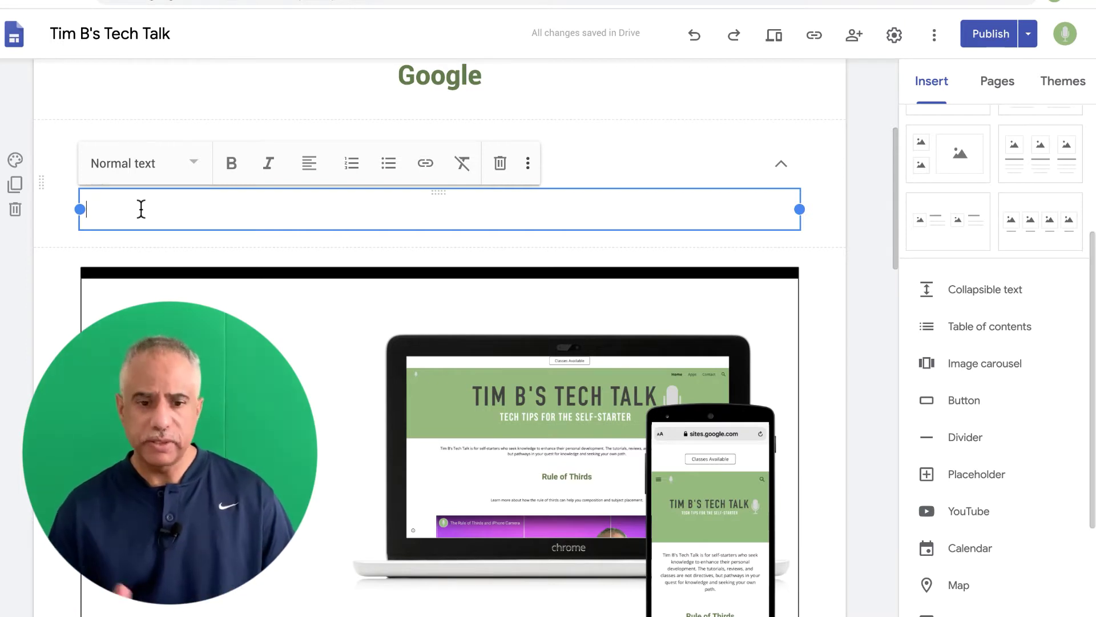
{"action": "left_click", "coordinate": [840, 248]}
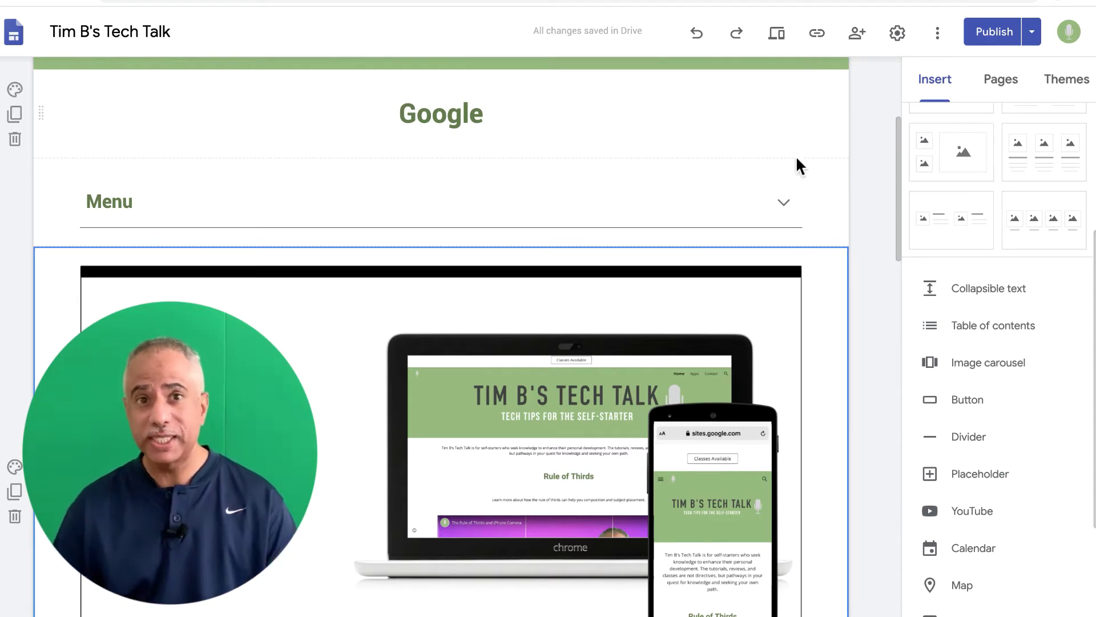
Expand the "Menu" text group and switch its Collapsible option off and on again
{"action": "left_click", "coordinate": [785, 205]}
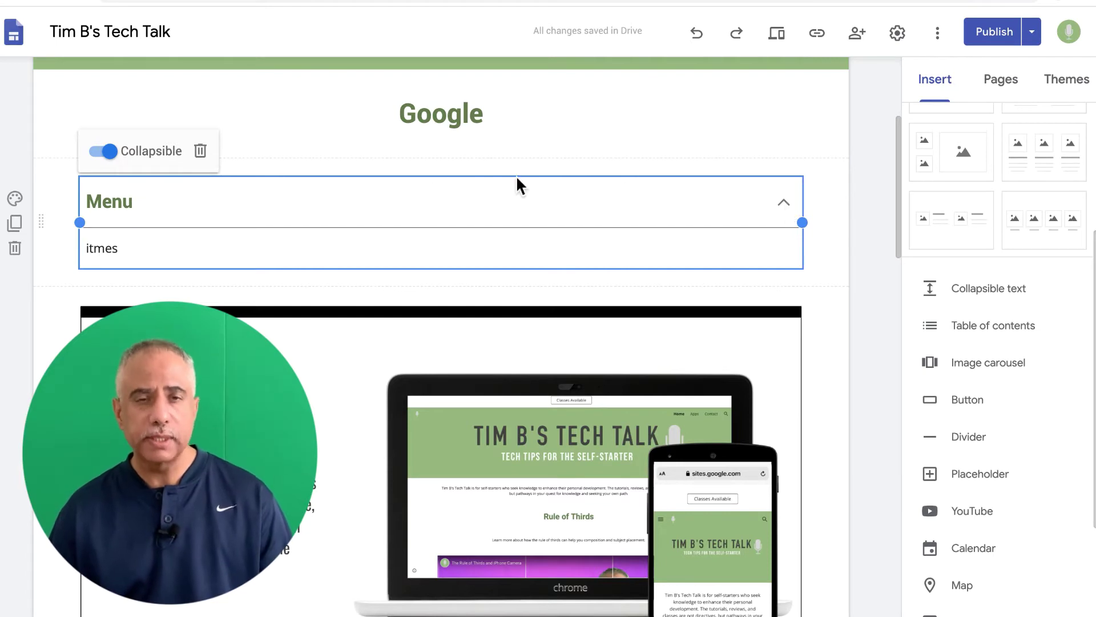
{"action": "left_click", "coordinate": [106, 152]}
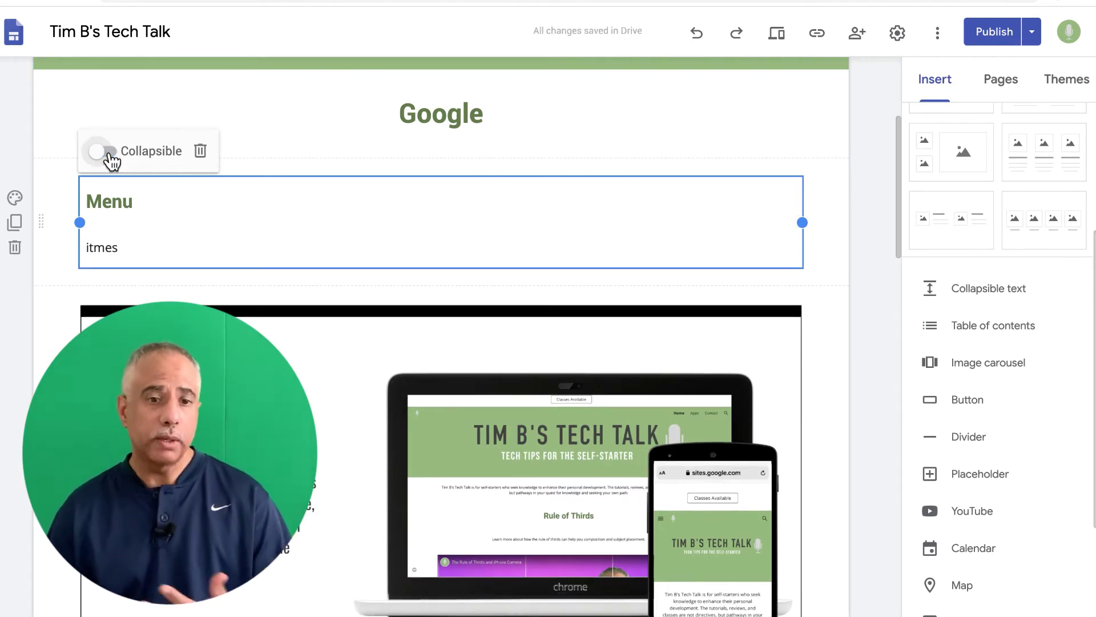
{"action": "left_click", "coordinate": [106, 152]}
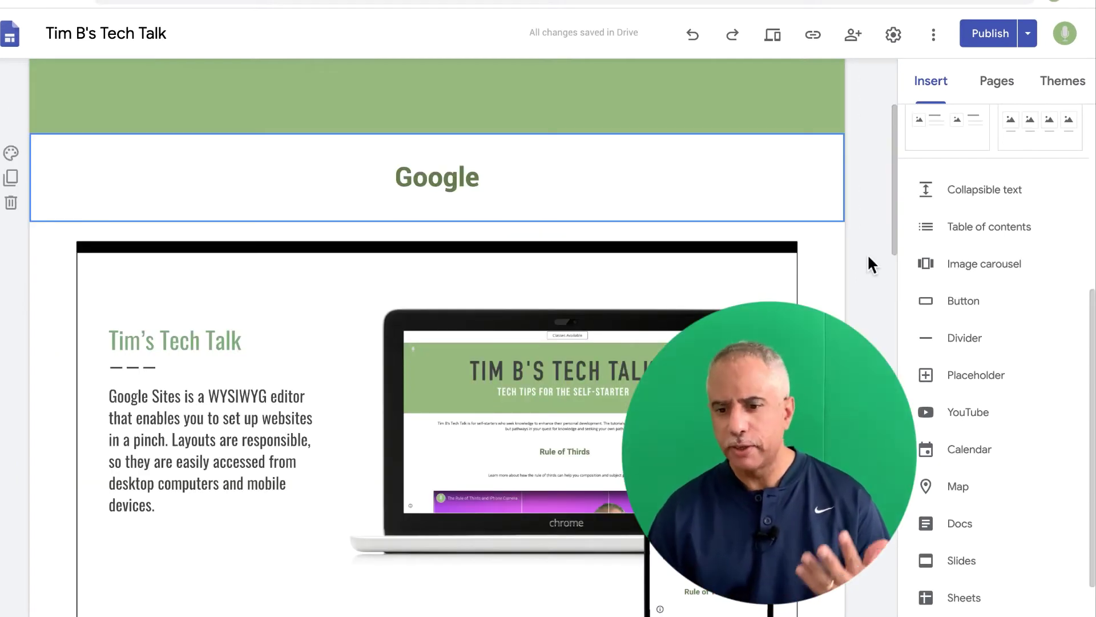
Insert a table of contents above the "Google" title, compare it with the page's headings, and delete it
{"action": "left_click", "coordinate": [971, 230]}
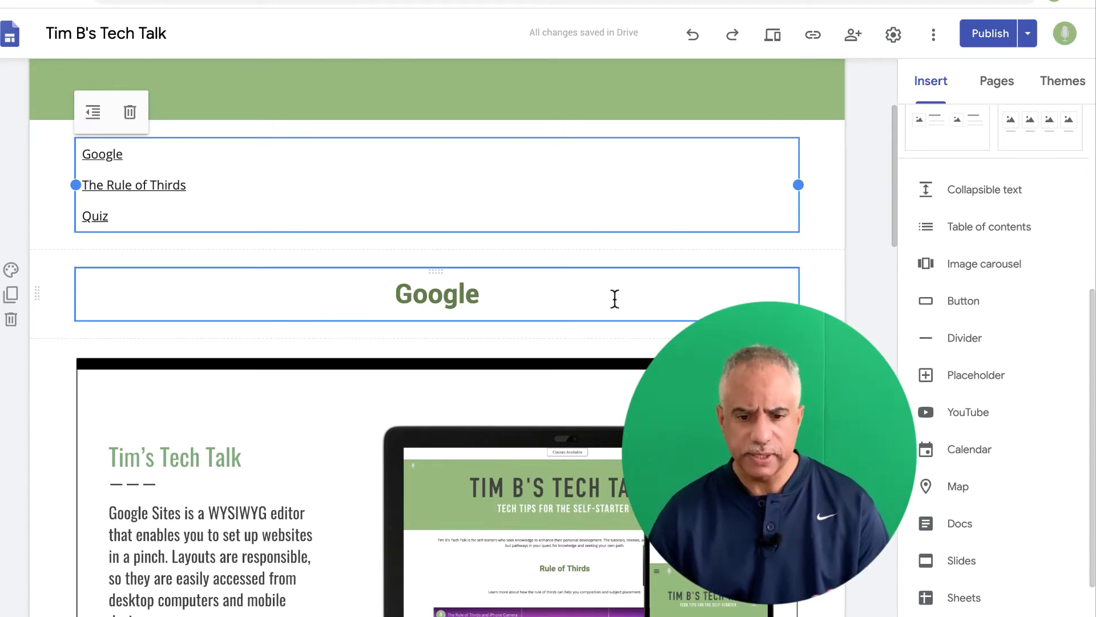
{"action": "scroll", "coordinate": [614, 299], "scroll_direction": "down", "scroll_amount": 9}
{"action": "scroll", "coordinate": [563, 375], "scroll_direction": "down", "scroll_amount": 10}
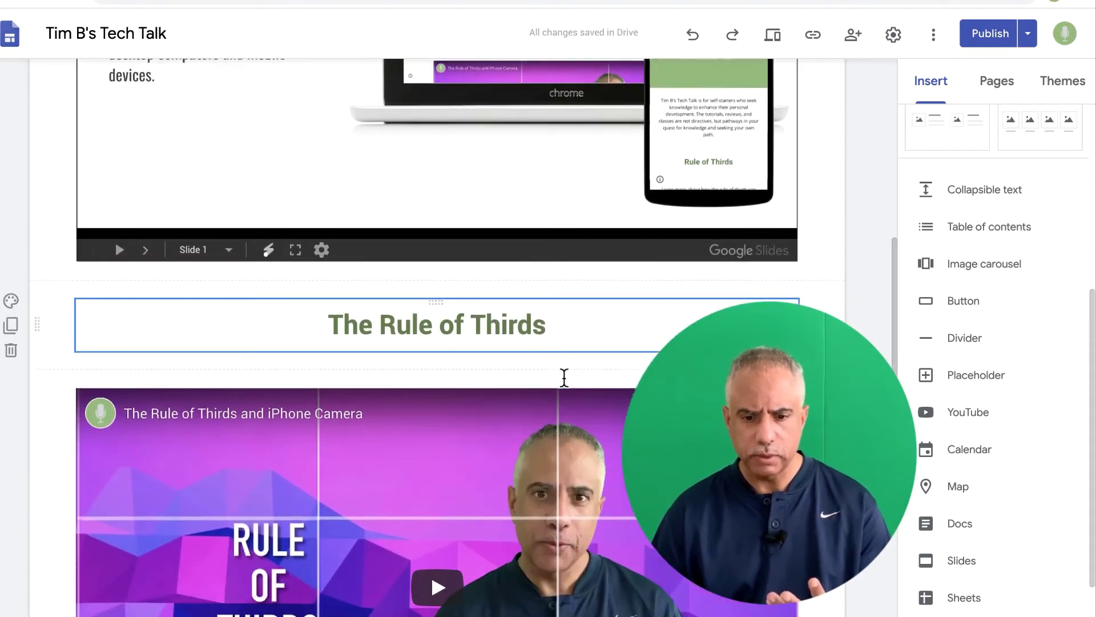
{"action": "scroll", "coordinate": [492, 355], "scroll_direction": "up", "scroll_amount": 20}
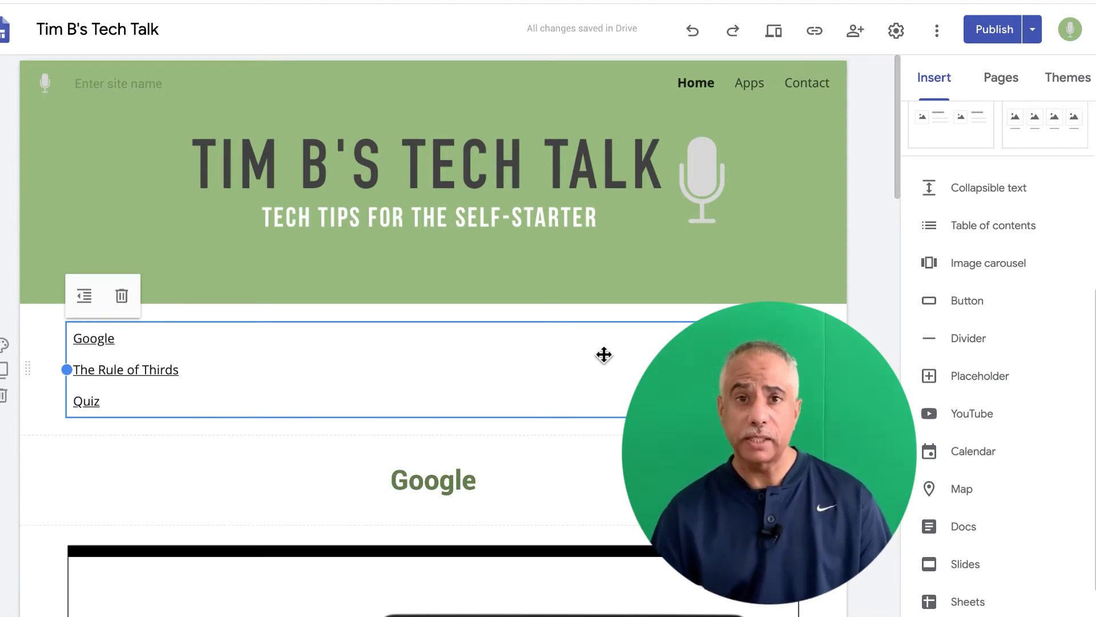
{"action": "key", "text": "Delete"}
{"action": "left_click", "coordinate": [1007, 268]}
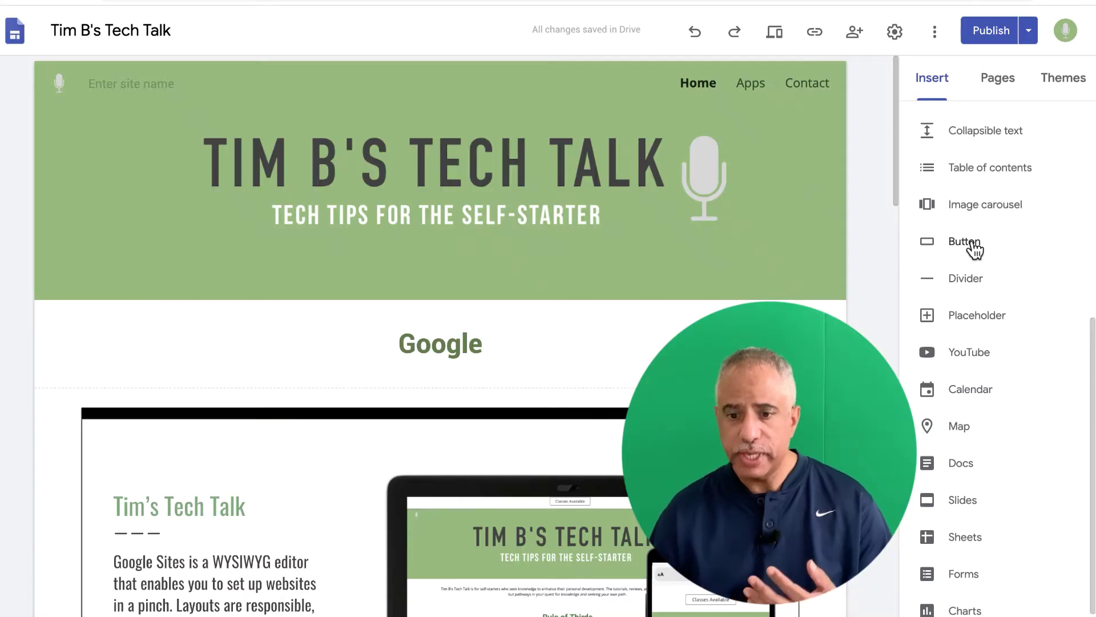
Change the style of the Name button below the quiz tile to Outlined
{"action": "scroll", "coordinate": [440, 285], "scroll_direction": "down", "scroll_amount": 15}
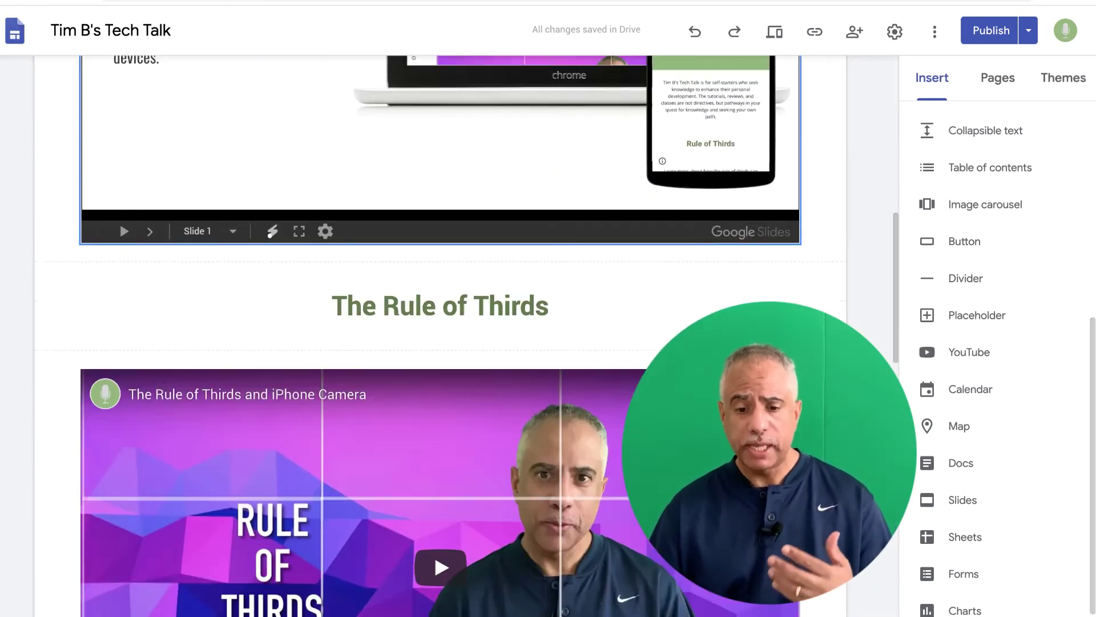
{"action": "scroll", "coordinate": [439, 285], "scroll_direction": "down", "scroll_amount": 10}
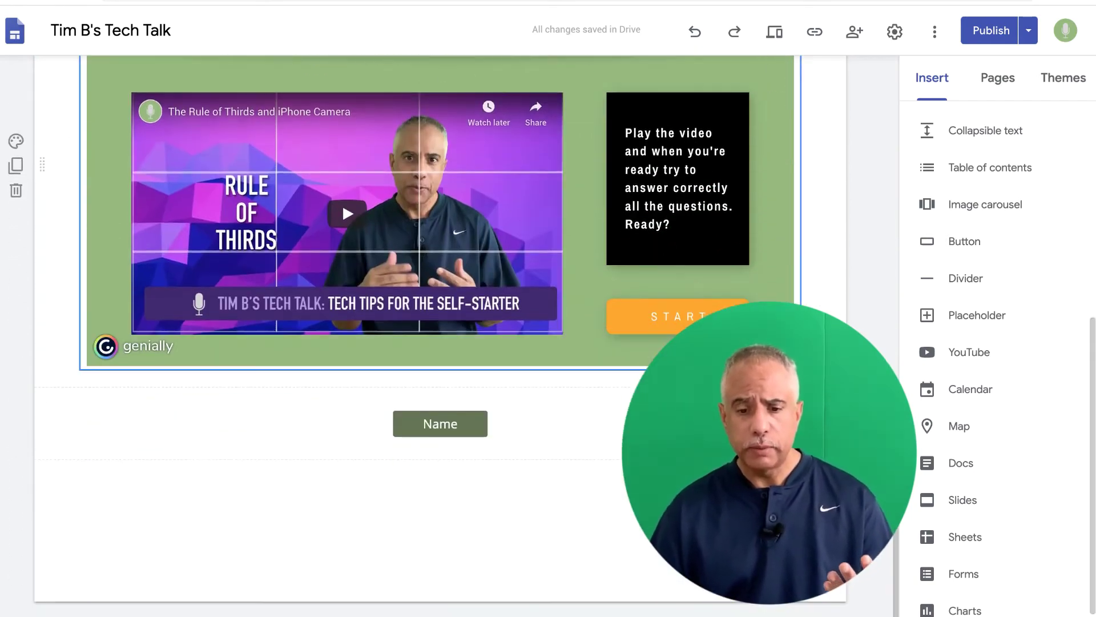
{"action": "left_click", "coordinate": [468, 434]}
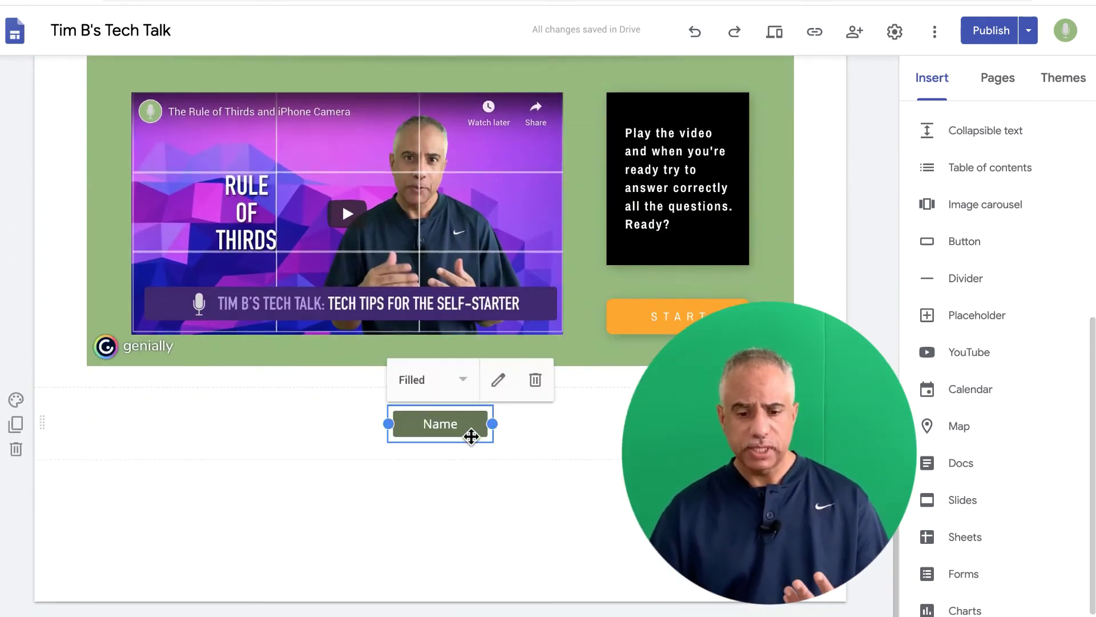
{"action": "left_click", "coordinate": [463, 383]}
{"action": "left_click", "coordinate": [439, 413]}
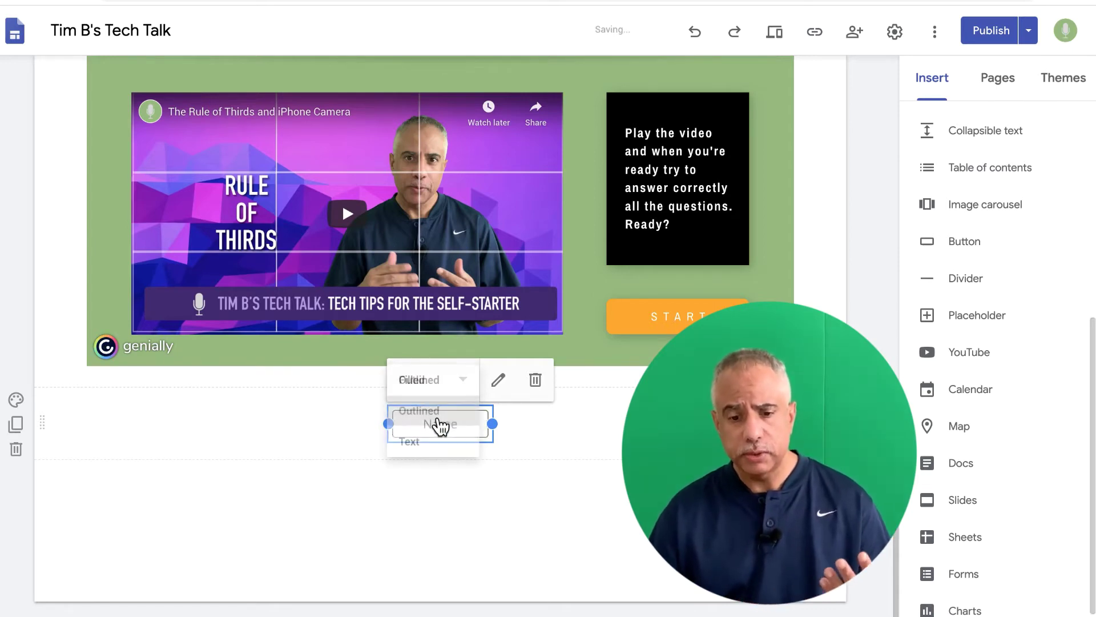
Switch the Name button's style to Text and back to Filled, and insert a placeholder at the end of the page
{"action": "left_click", "coordinate": [465, 393]}
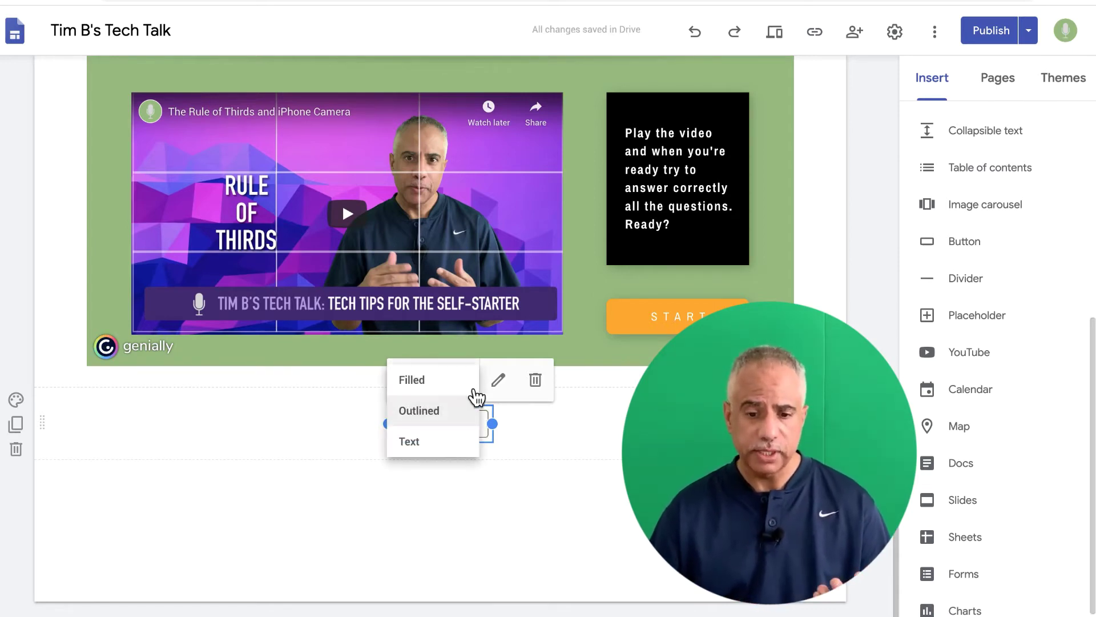
{"action": "left_click", "coordinate": [441, 442]}
{"action": "left_click", "coordinate": [467, 393]}
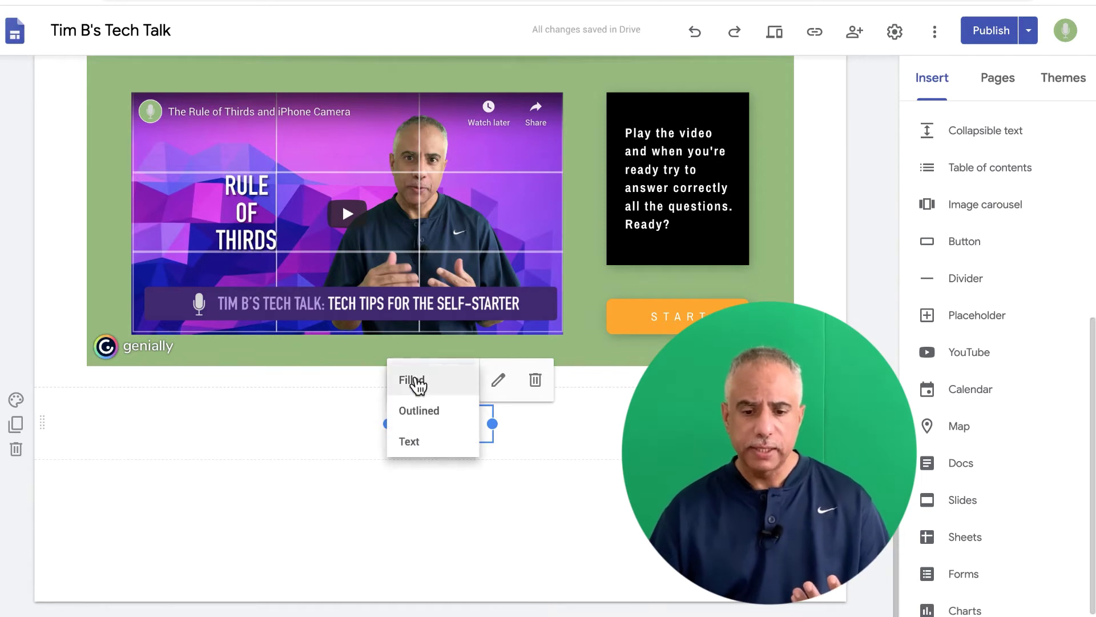
{"action": "left_click", "coordinate": [417, 382]}
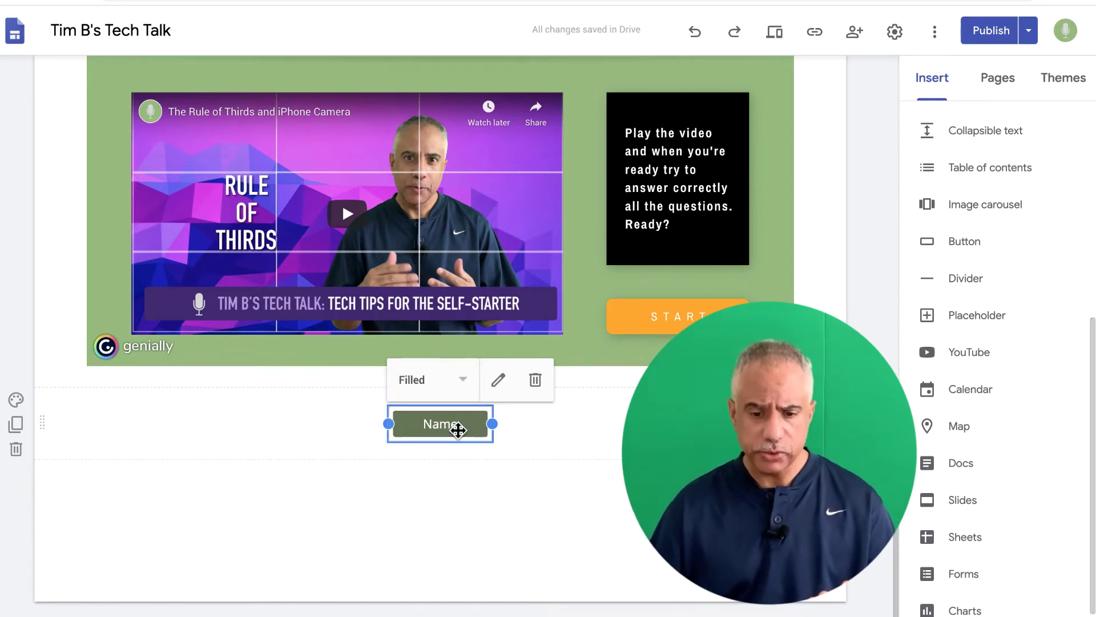
{"action": "mouse_move", "coordinate": [455, 426]}
{"action": "left_mouse_down"}
{"action": "mouse_move", "coordinate": [171, 426]}
{"action": "mouse_move", "coordinate": [465, 423]}
{"action": "left_mouse_up"}
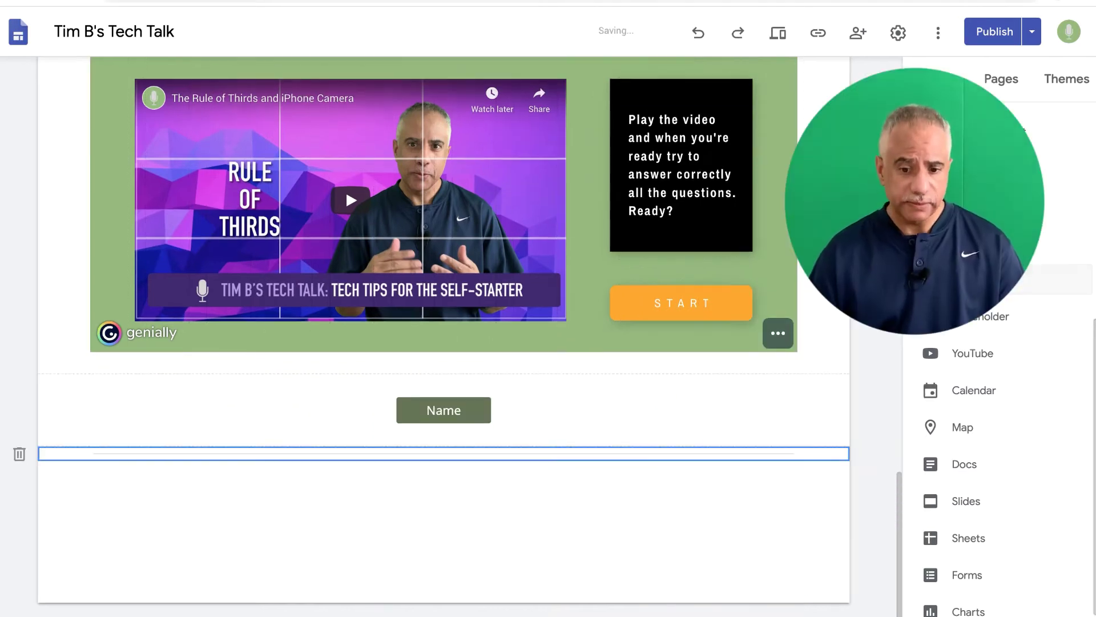
{"action": "left_click", "coordinate": [985, 318]}
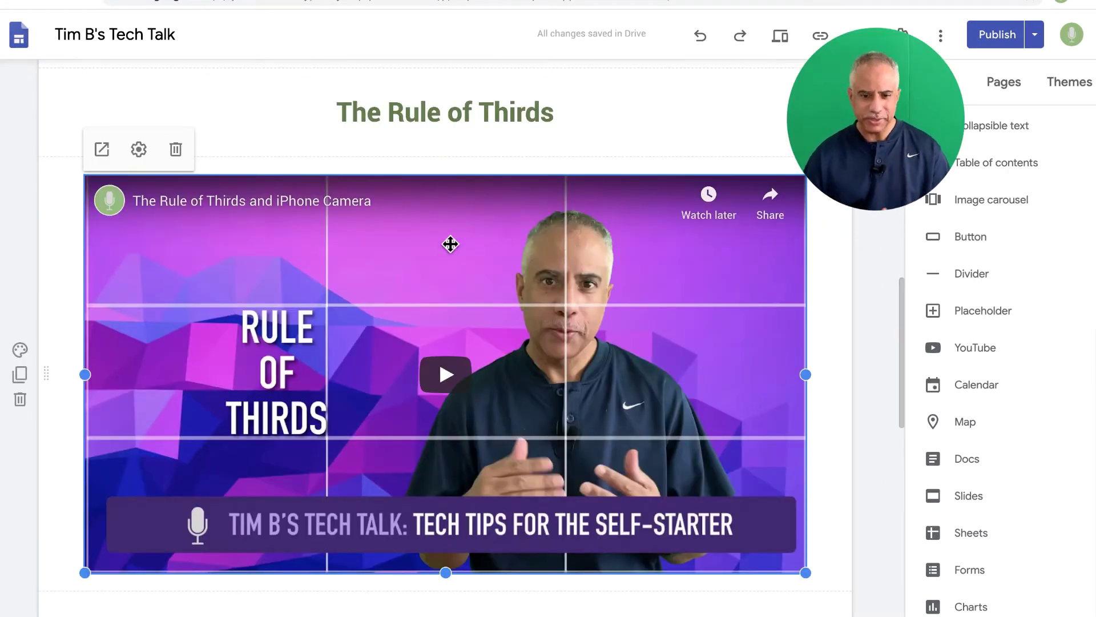
Delete the video under "The Rule of Thirds" heading and insert the YouTube video "The Rule of Thirds and iPhone Camera" found by its pasted URL
{"action": "left_click", "coordinate": [176, 149]}
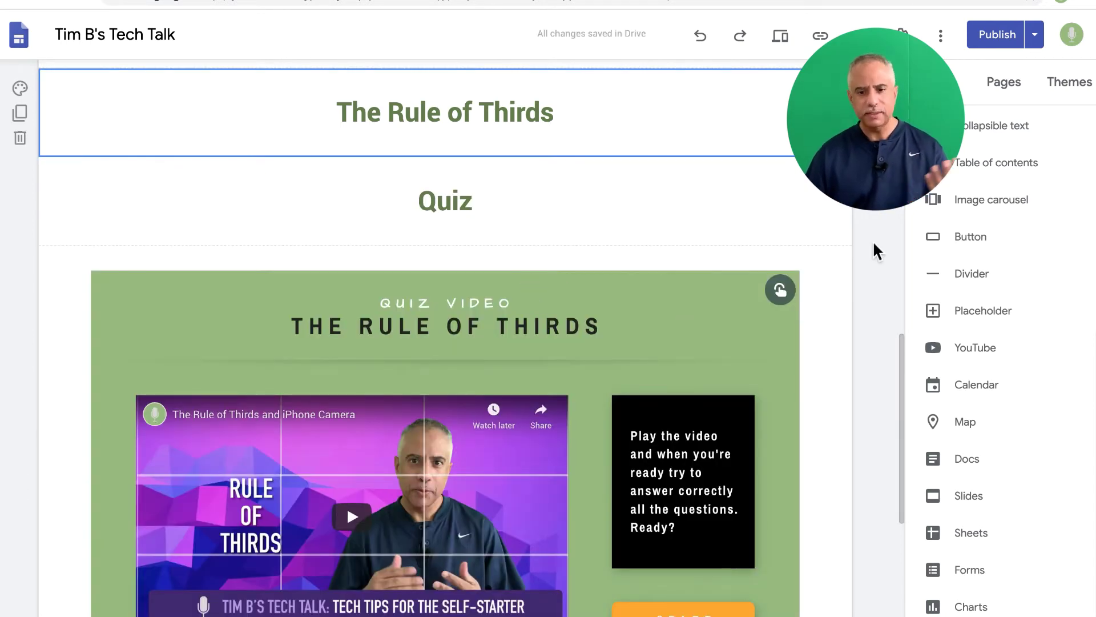
{"action": "left_click", "coordinate": [992, 351]}
{"action": "left_click", "coordinate": [388, 182]}
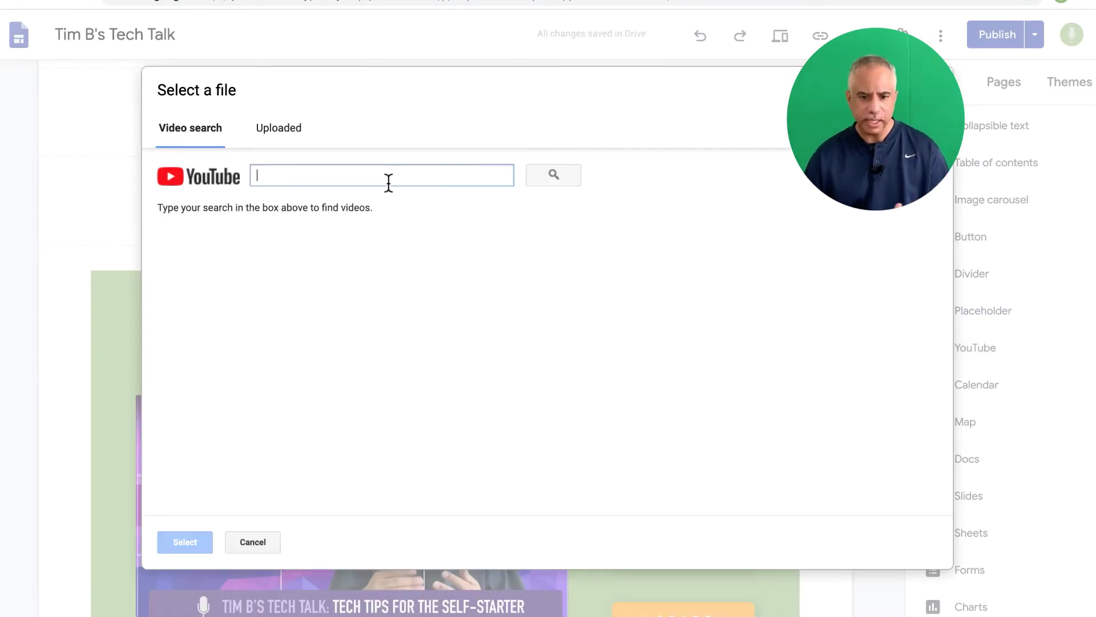
{"action": "key", "text": "ctrl+v"}
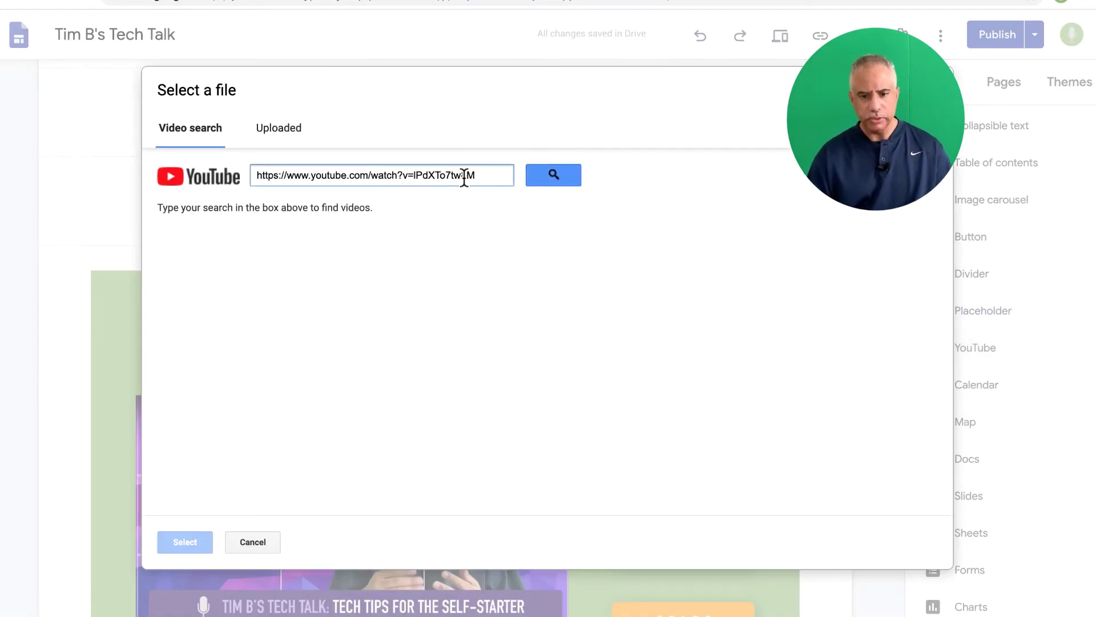
{"action": "left_click", "coordinate": [553, 179]}
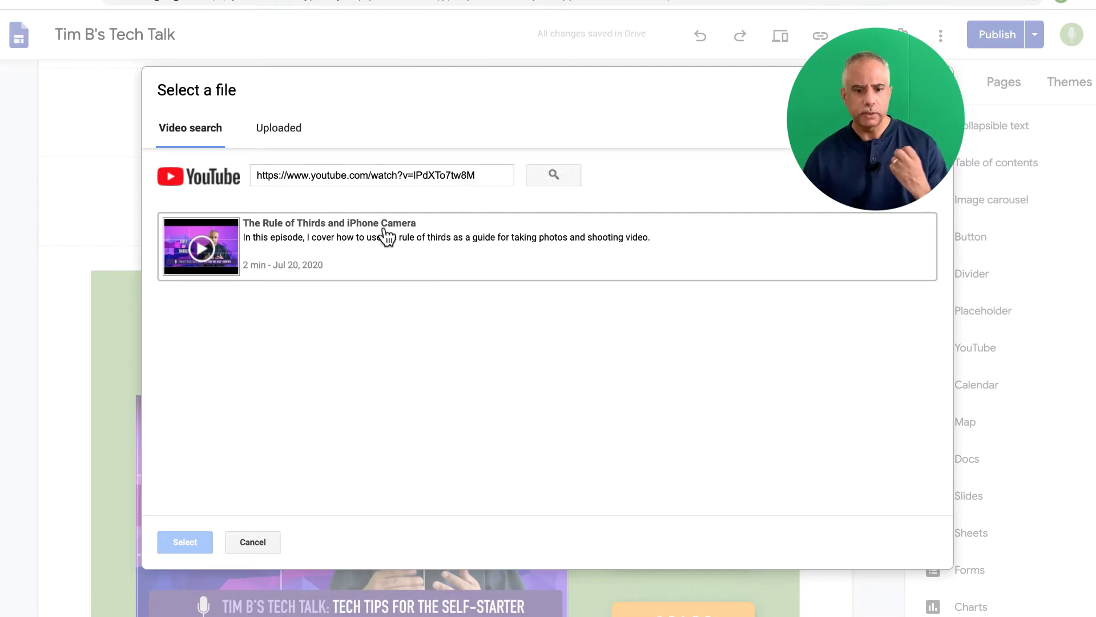
{"action": "left_click", "coordinate": [321, 257]}
{"action": "left_click", "coordinate": [184, 542]}
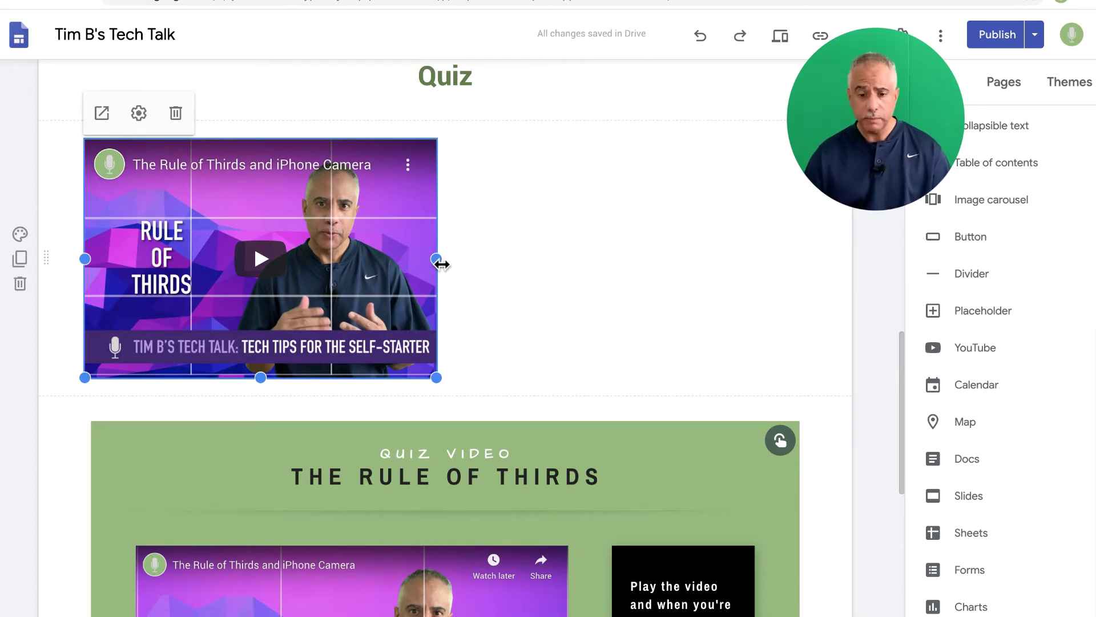
Widen the inserted video to the full content width, increase its height and place it under "The Rule of Thirds" heading
{"action": "left_click_drag", "start_coordinate": [467, 259], "coordinate": [803, 257]}
{"action": "scroll", "coordinate": [805, 255], "scroll_direction": "down", "scroll_amount": 3}
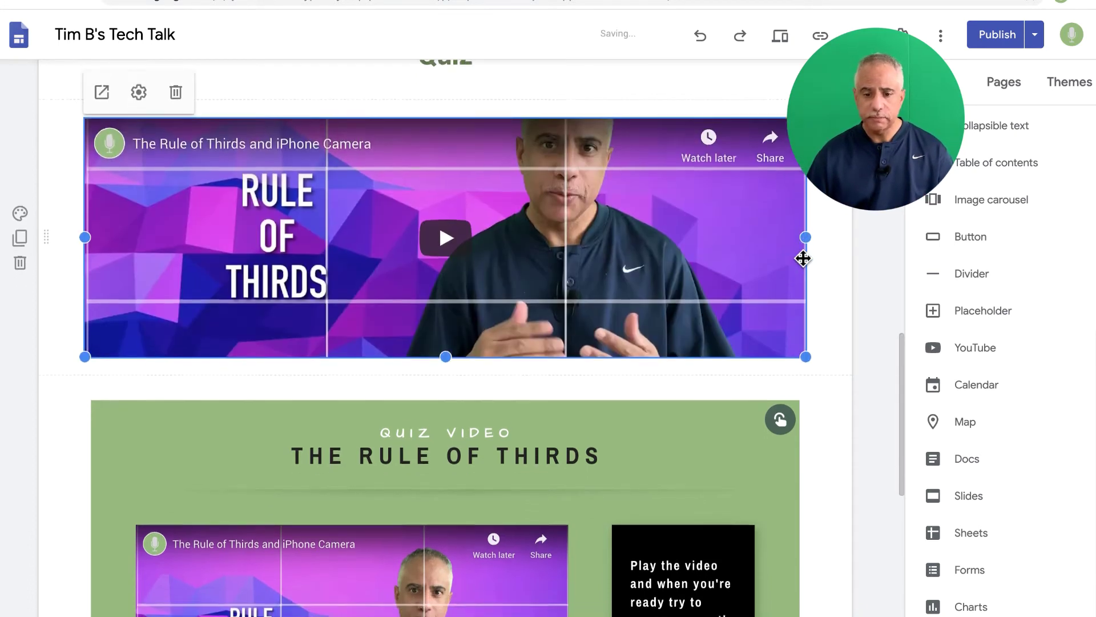
{"action": "left_click_drag", "start_coordinate": [448, 233], "coordinate": [456, 451]}
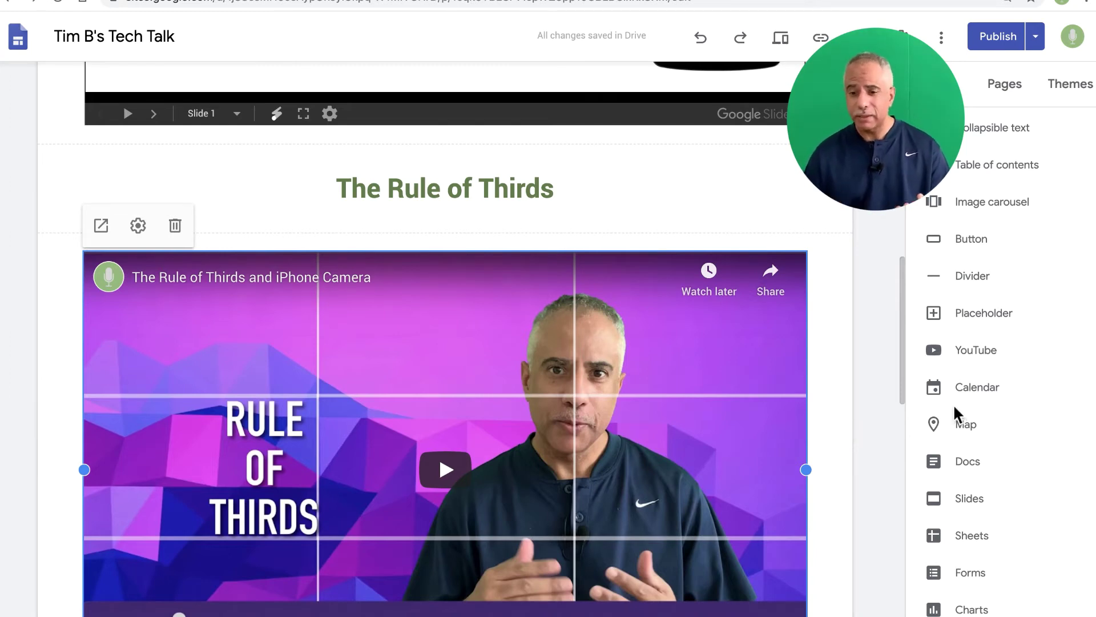
Insert the Tim B's TechTalk calendar below "The Rule of Thirds" heading and delete it
{"action": "left_click", "coordinate": [977, 388]}
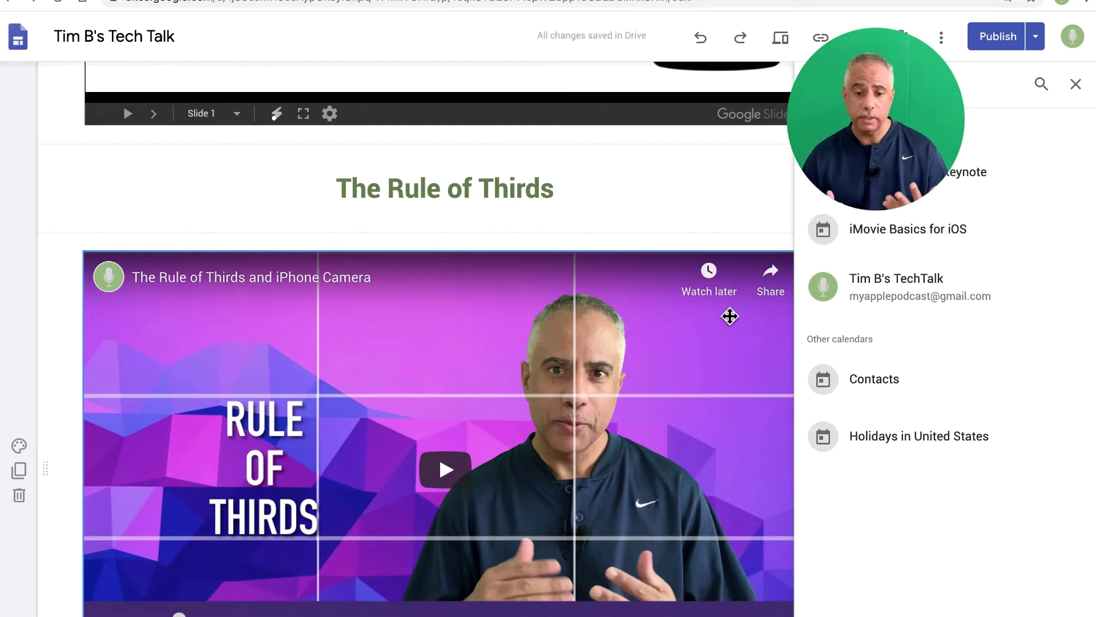
{"action": "left_click", "coordinate": [933, 281]}
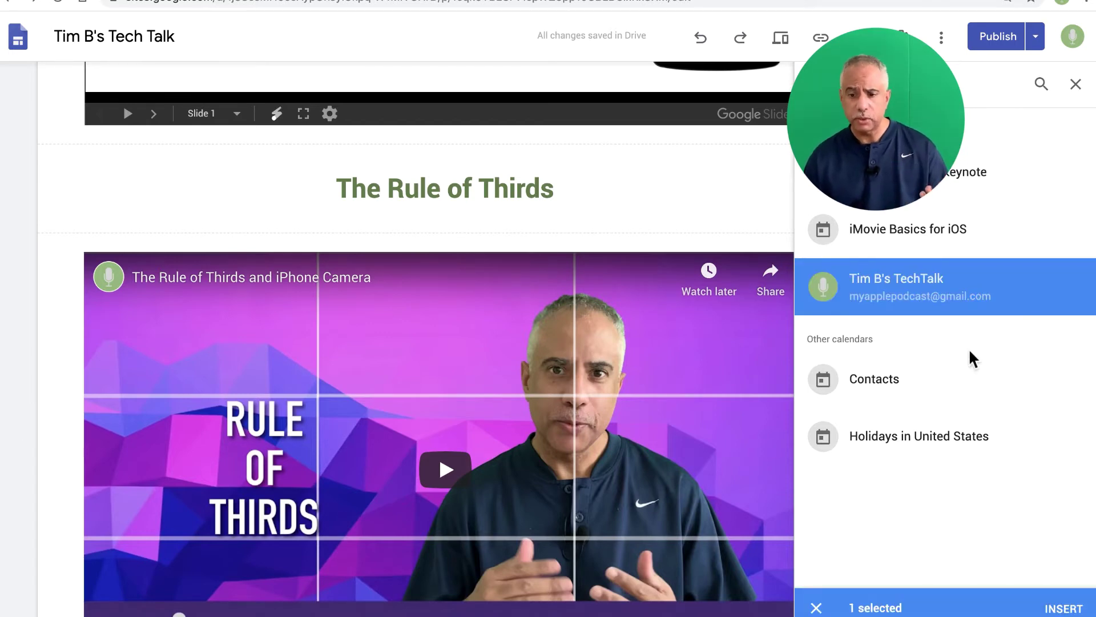
{"action": "left_click", "coordinate": [1064, 608]}
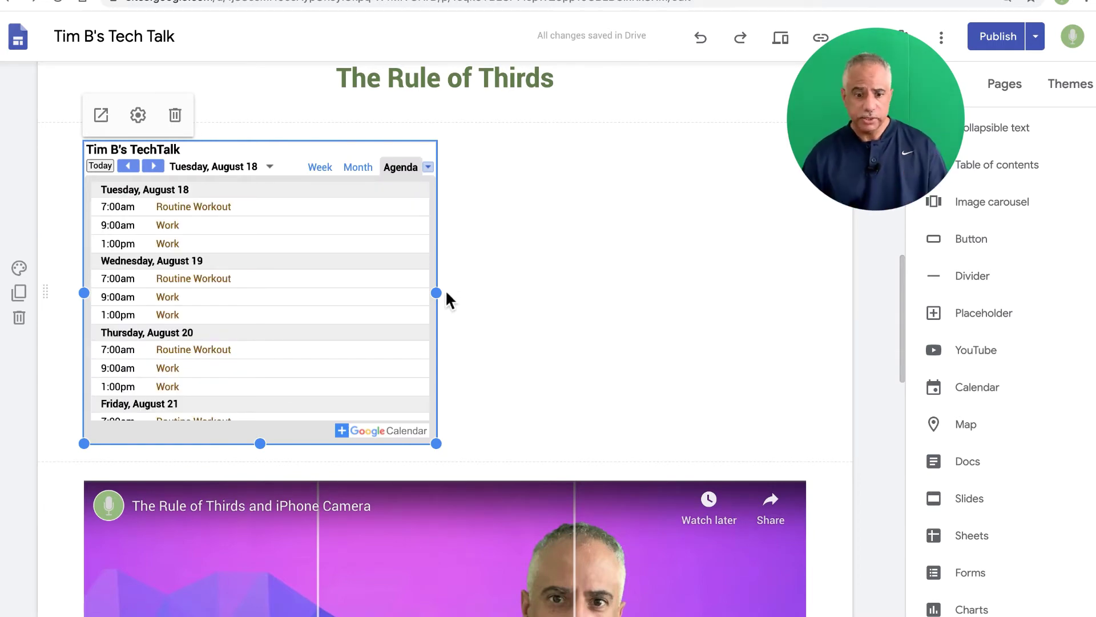
{"action": "key", "text": "Delete"}
Insert a map of Black Lives Matter Plaza, Washington, DC, above the "Quiz" heading and widen it to the full content width
{"action": "left_click", "coordinate": [973, 424]}
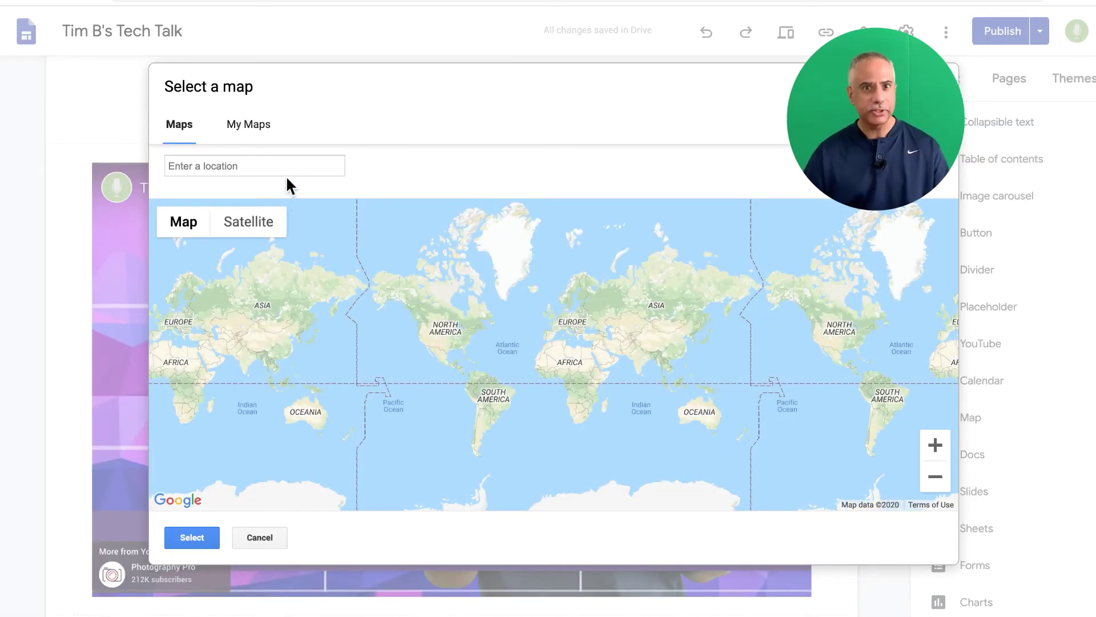
{"action": "left_click", "coordinate": [251, 170]}
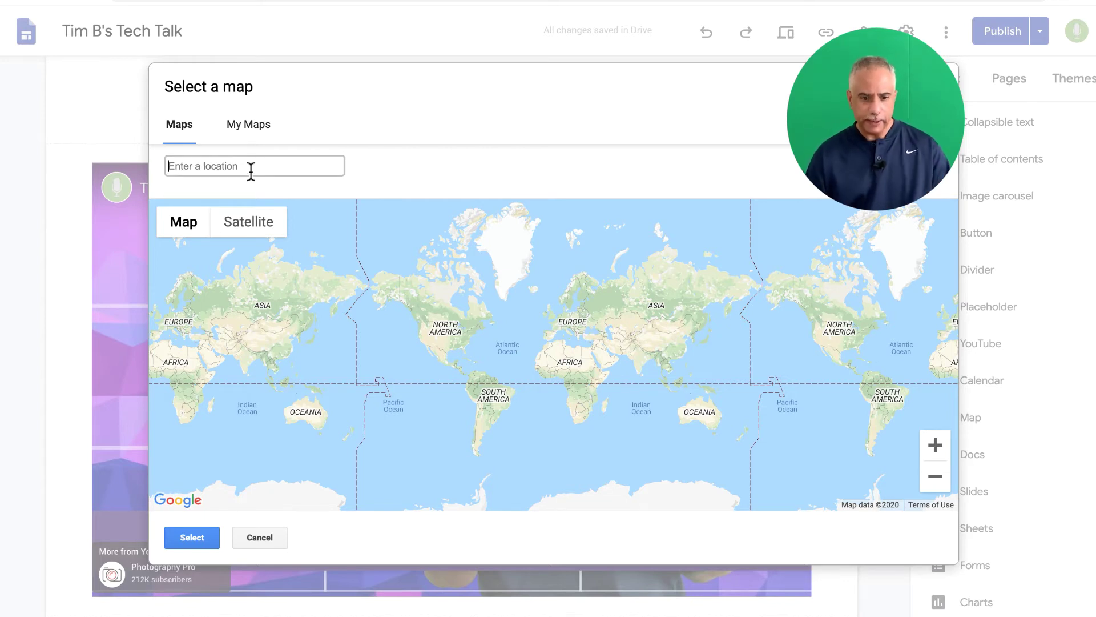
{"action": "type", "text": "black"}
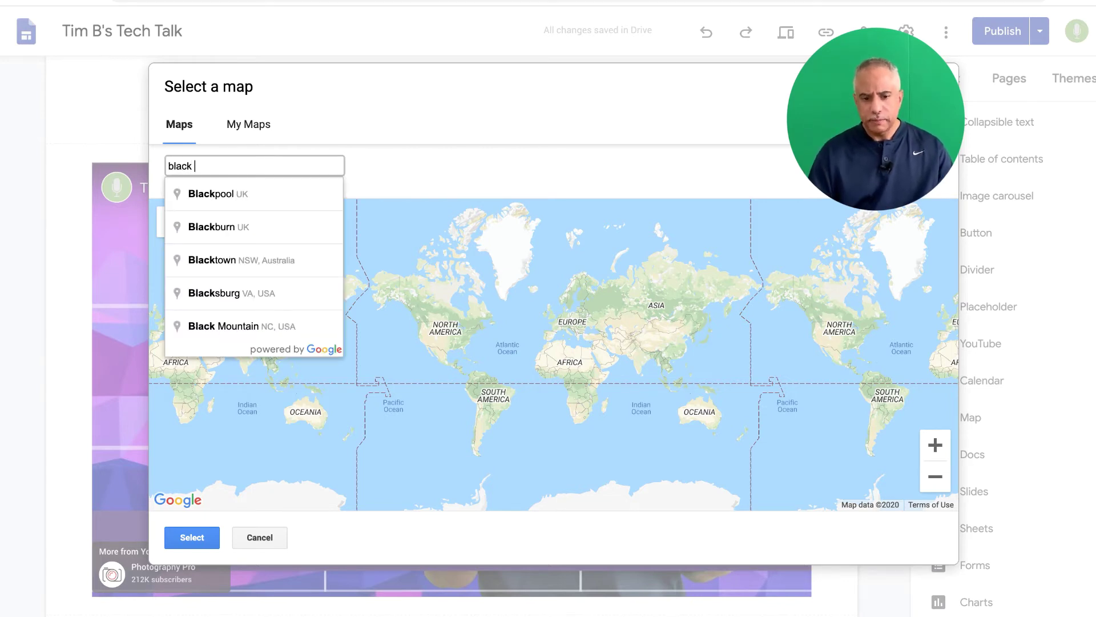
{"action": "type", "text": " lives"}
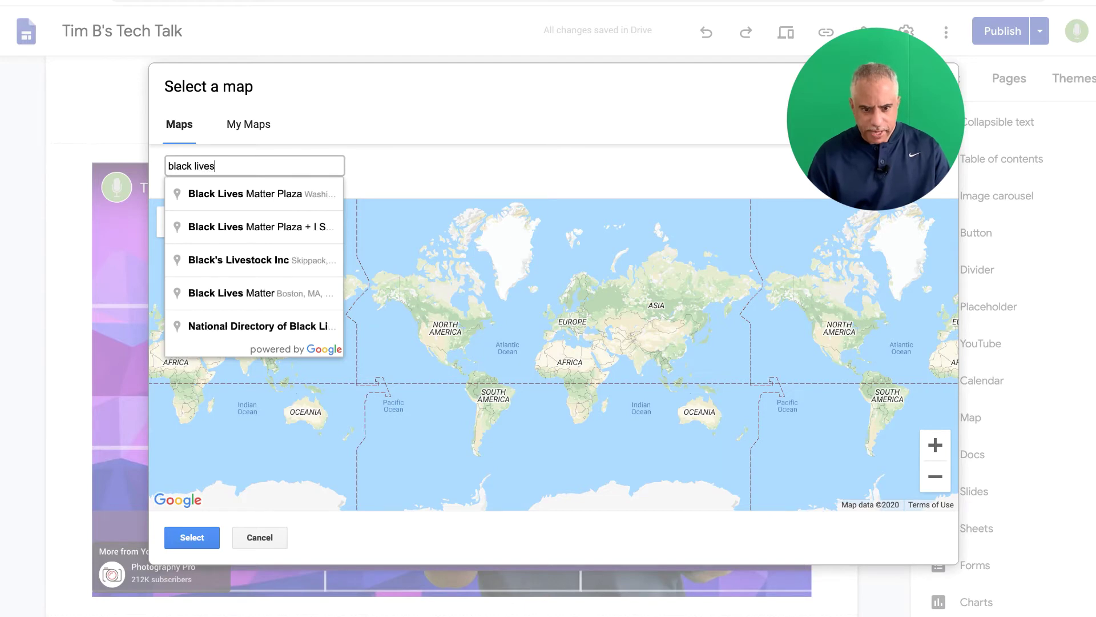
{"action": "left_click", "coordinate": [238, 201]}
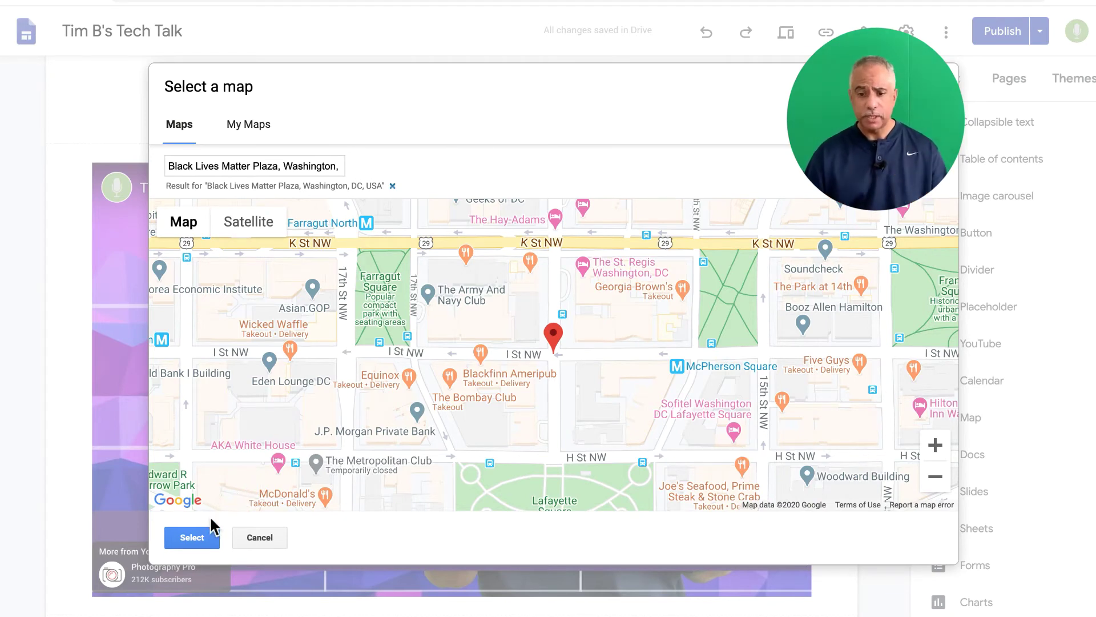
{"action": "left_click", "coordinate": [192, 537]}
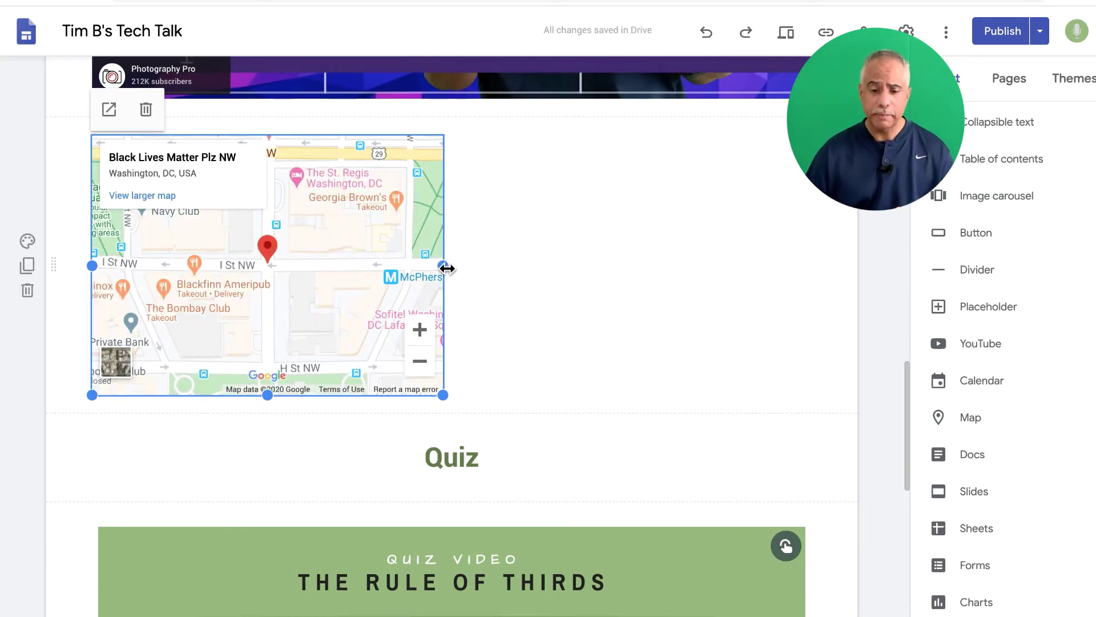
{"action": "left_click_drag", "start_coordinate": [445, 266], "coordinate": [811, 263]}
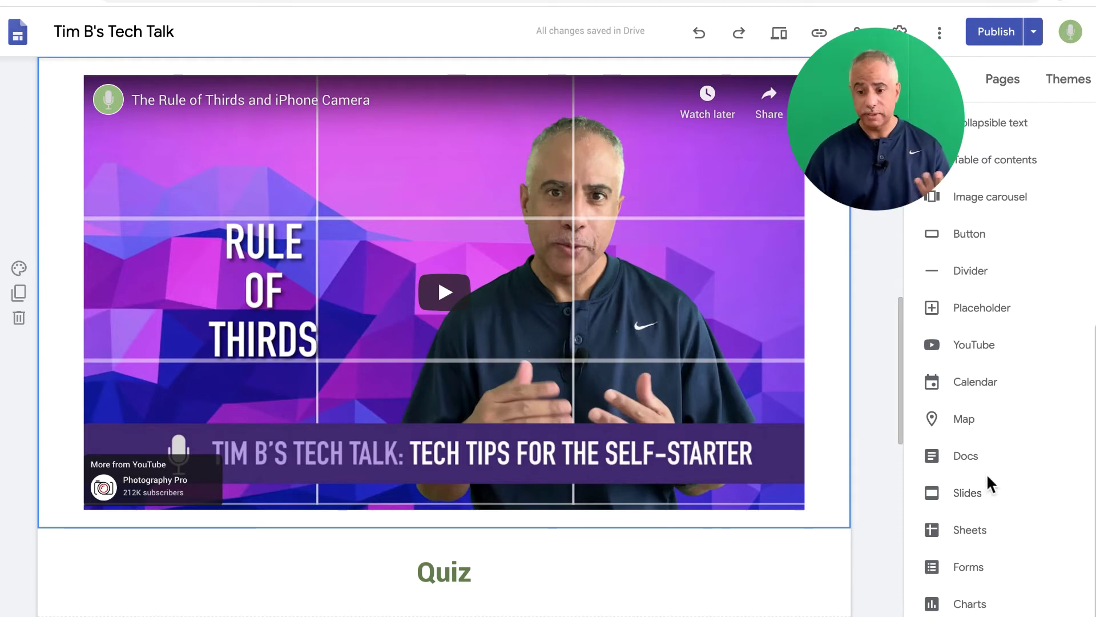
Insert the "iPad Mount" Google Docs document below the "Quiz" heading and reduce its width and height
{"action": "left_click", "coordinate": [970, 457]}
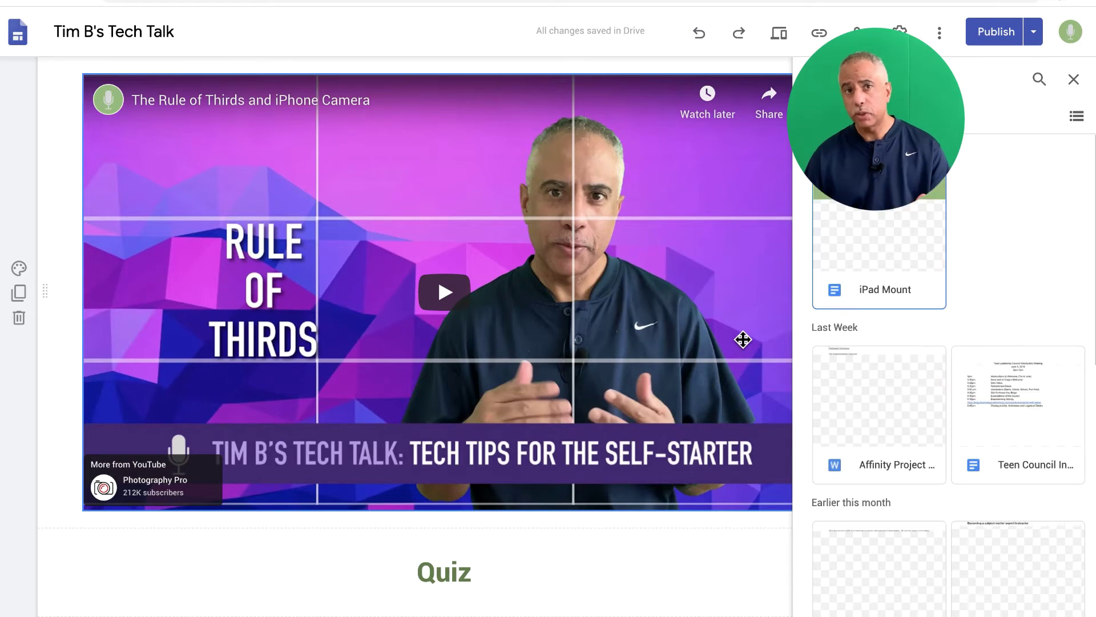
{"action": "left_click", "coordinate": [886, 228]}
{"action": "left_click", "coordinate": [1067, 605]}
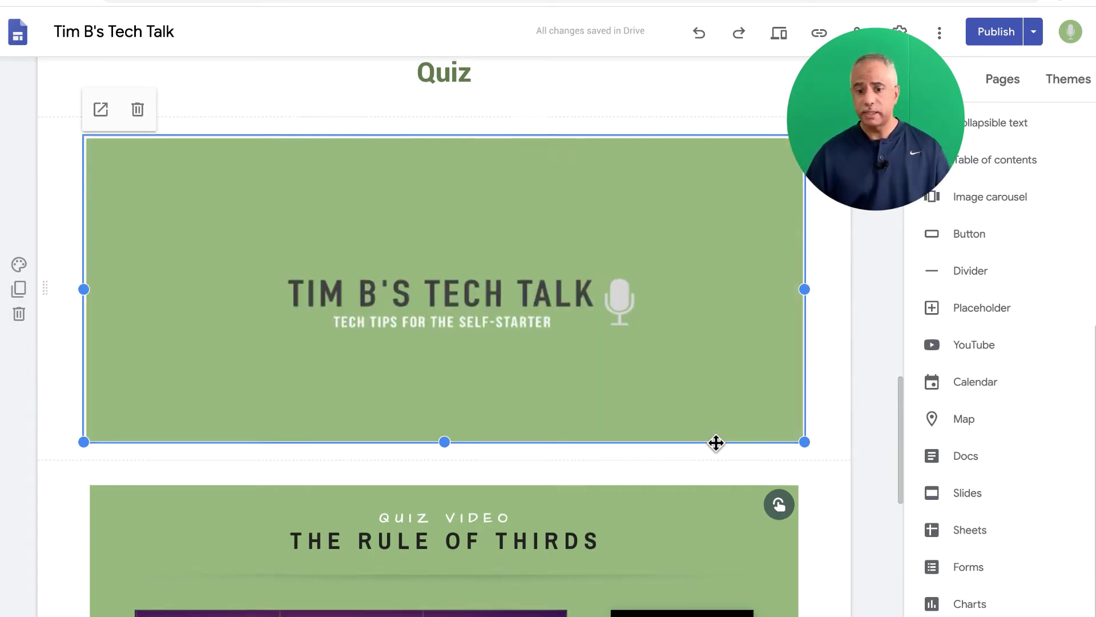
{"action": "scroll", "coordinate": [716, 443], "scroll_direction": "down", "scroll_amount": 3}
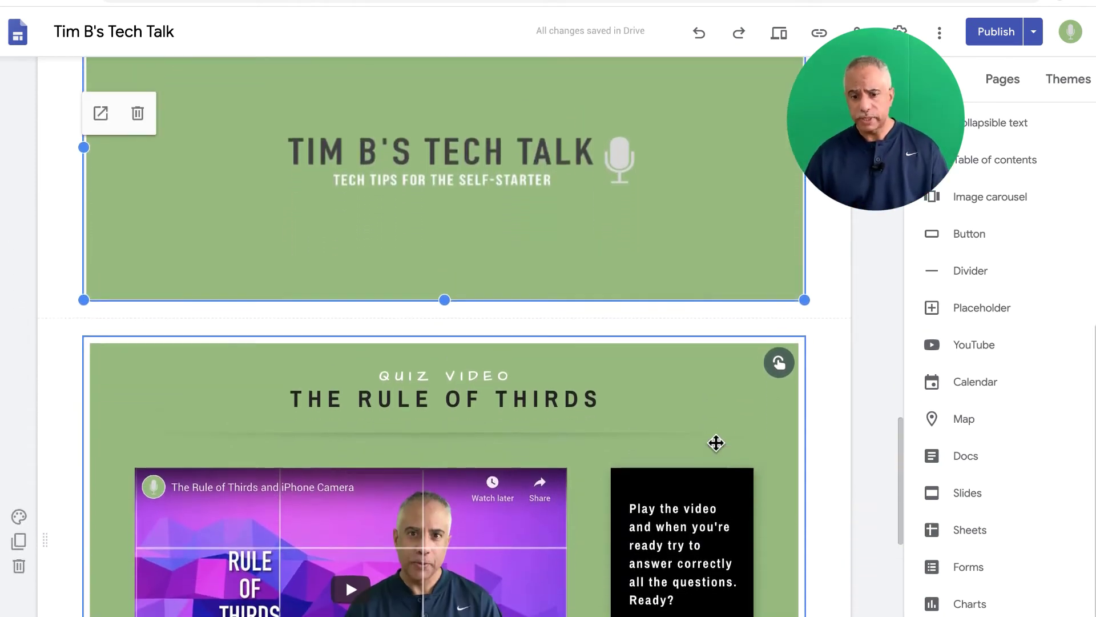
{"action": "scroll", "coordinate": [716, 442], "scroll_direction": "up", "scroll_amount": 2}
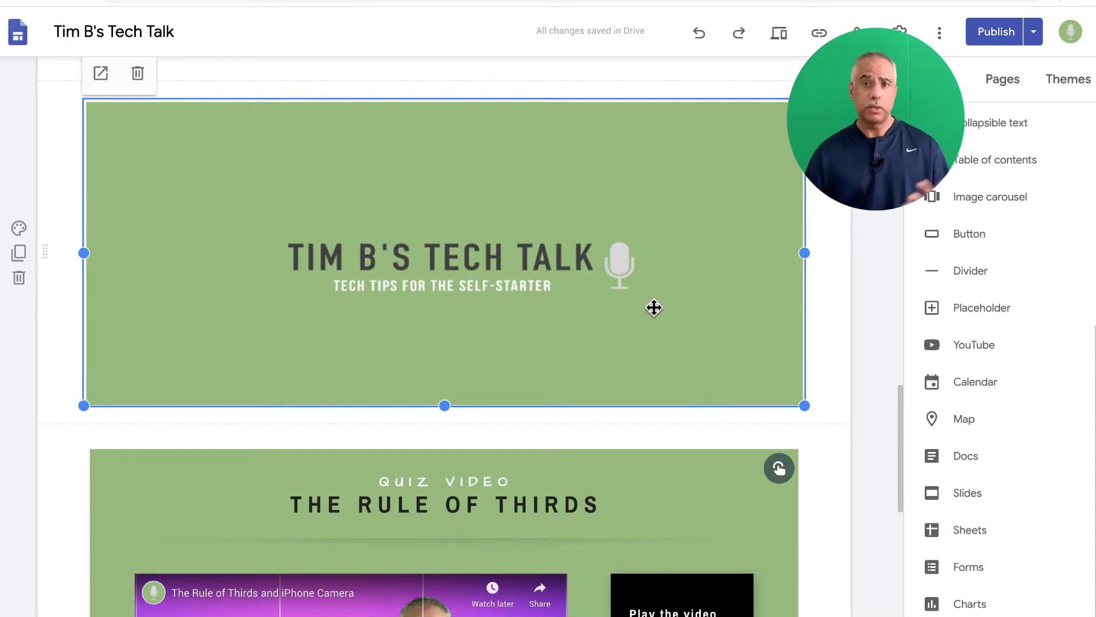
{"action": "left_click_drag", "start_coordinate": [806, 253], "coordinate": [251, 253]}
{"action": "left_click_drag", "start_coordinate": [172, 410], "coordinate": [185, 301]}
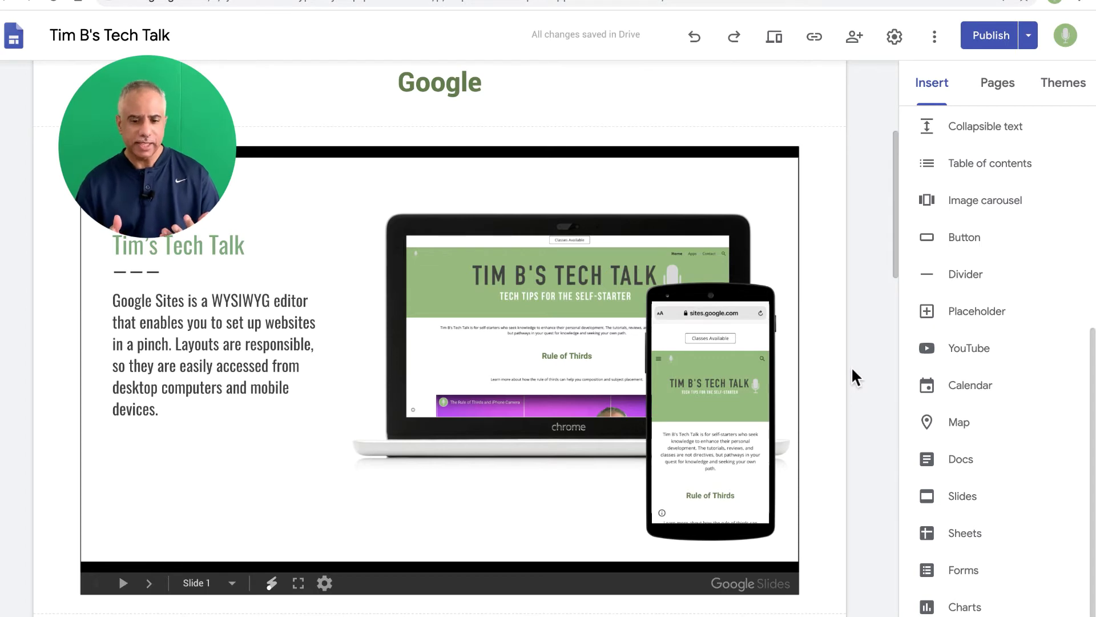
Delete the slideshow under the "Google" title and insert today's Tim B's Tech Talk presentation from Slides below "The Rule of Thirds" heading
{"action": "left_click", "coordinate": [733, 360]}
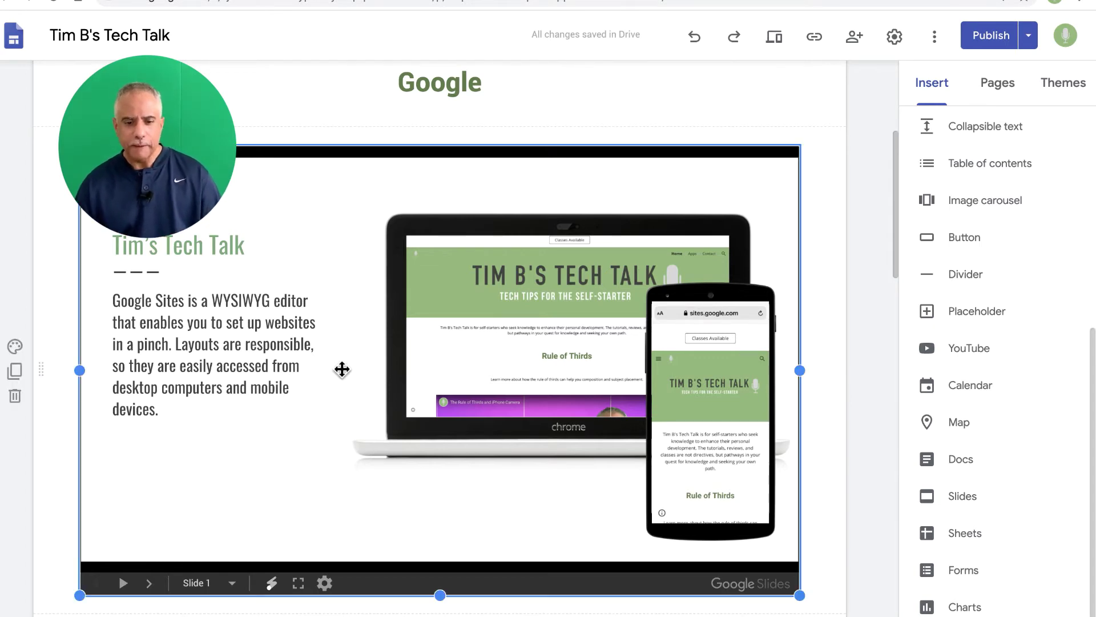
{"action": "key", "text": "Delete"}
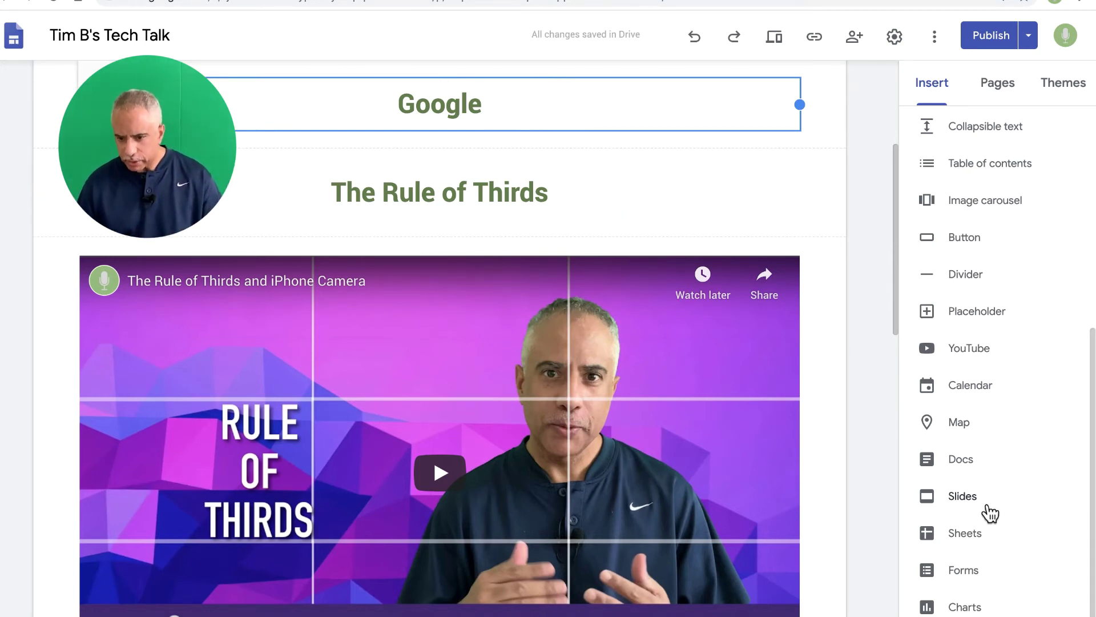
{"action": "left_click", "coordinate": [971, 499]}
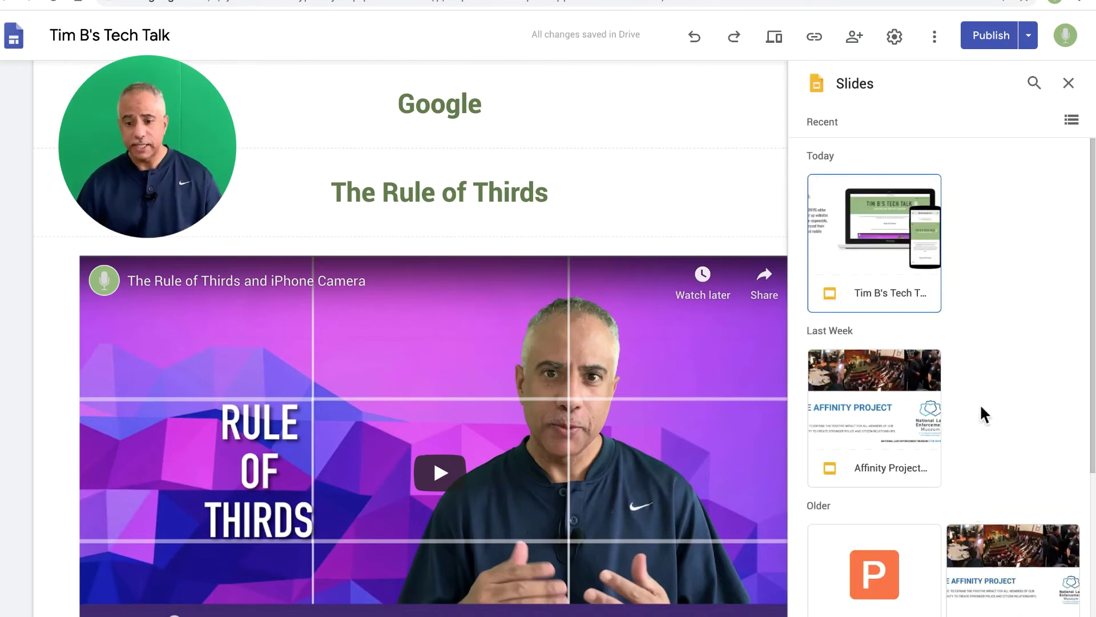
{"action": "left_click", "coordinate": [899, 264]}
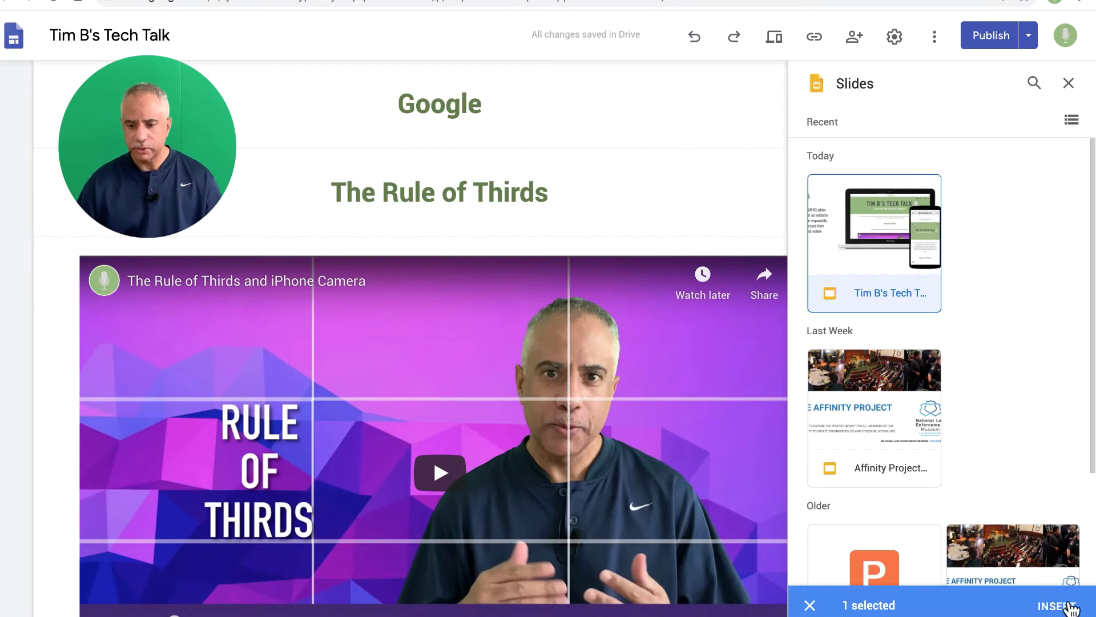
{"action": "left_click", "coordinate": [1077, 607]}
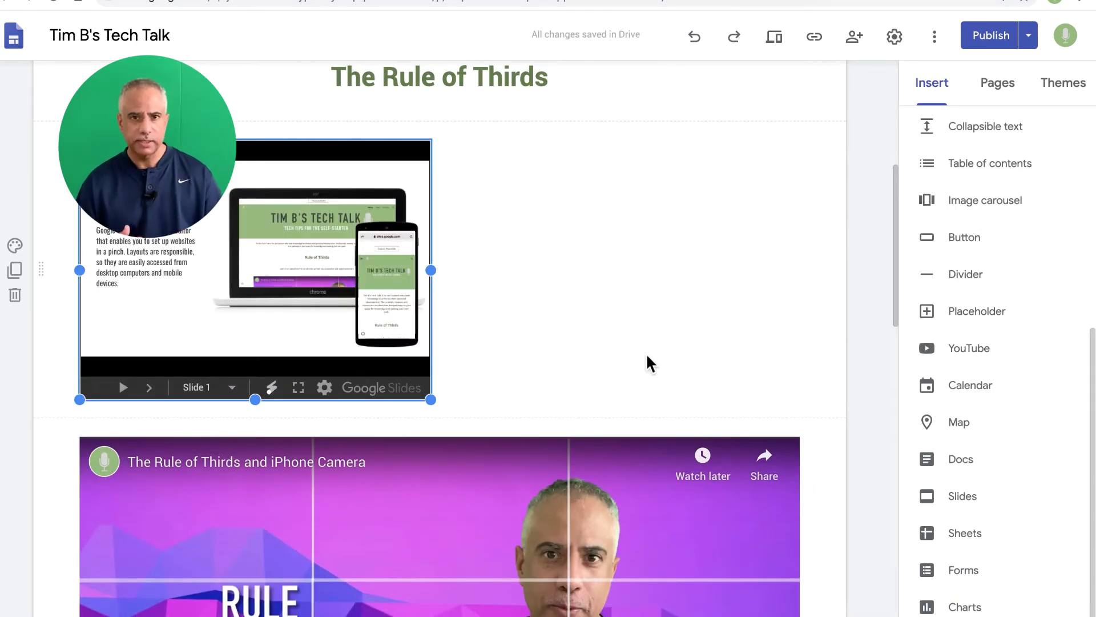
Widen the embedded presentation to the full content width and increase its height
{"action": "left_click_drag", "start_coordinate": [436, 274], "coordinate": [796, 276]}
{"action": "scroll", "coordinate": [607, 294], "scroll_direction": "down", "scroll_amount": 3}
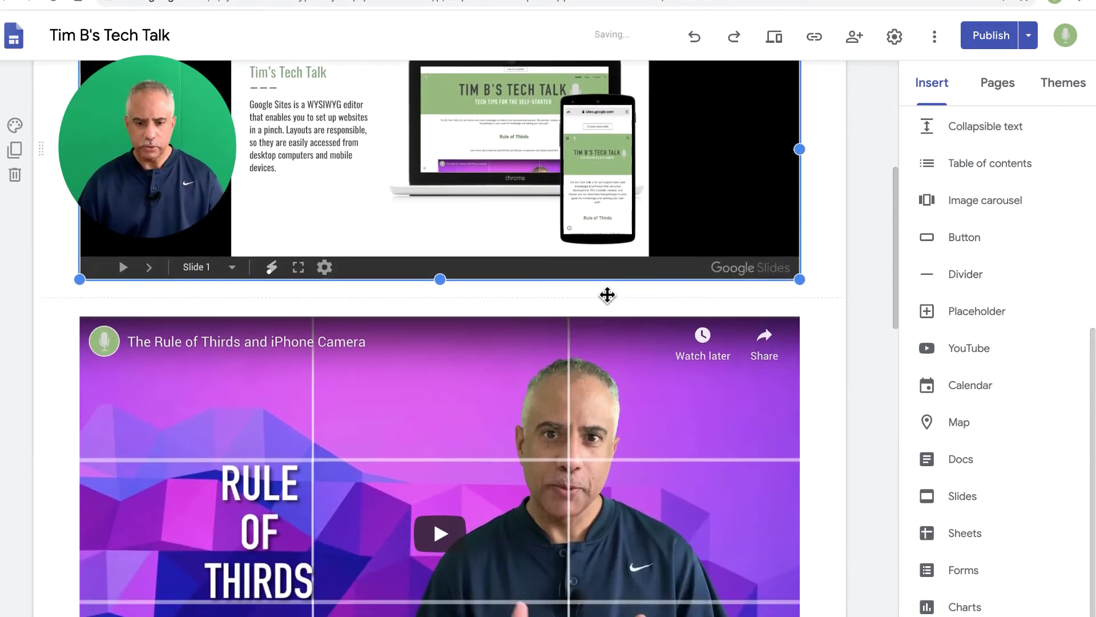
{"action": "left_click_drag", "start_coordinate": [447, 249], "coordinate": [445, 409]}
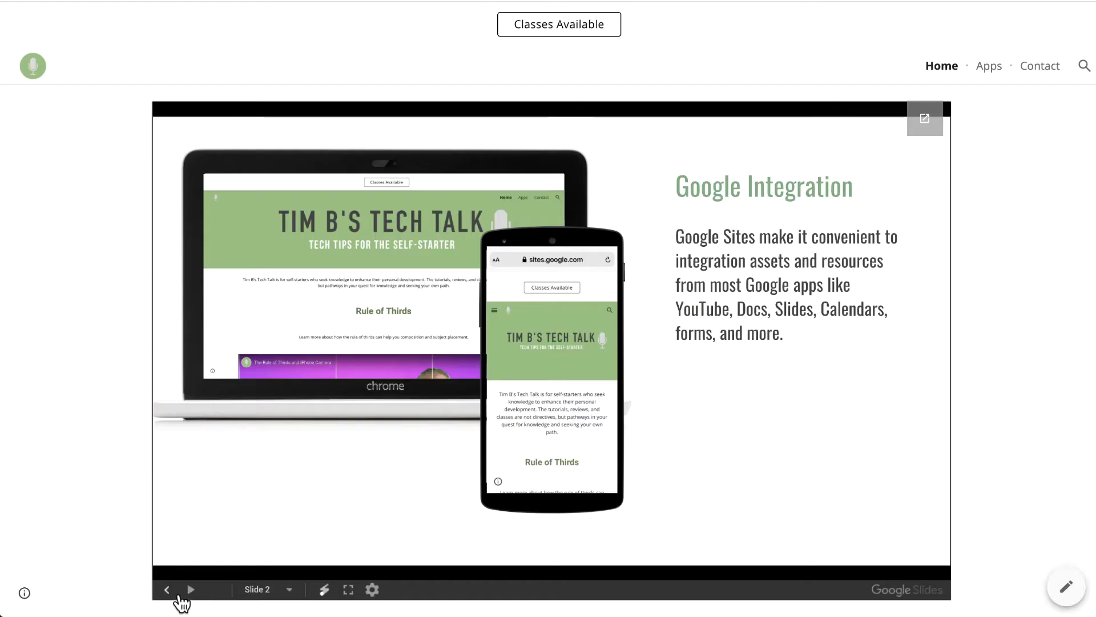
Go back to the first slide of the embedded presentation on the viewed site
{"action": "left_click", "coordinate": [170, 590]}
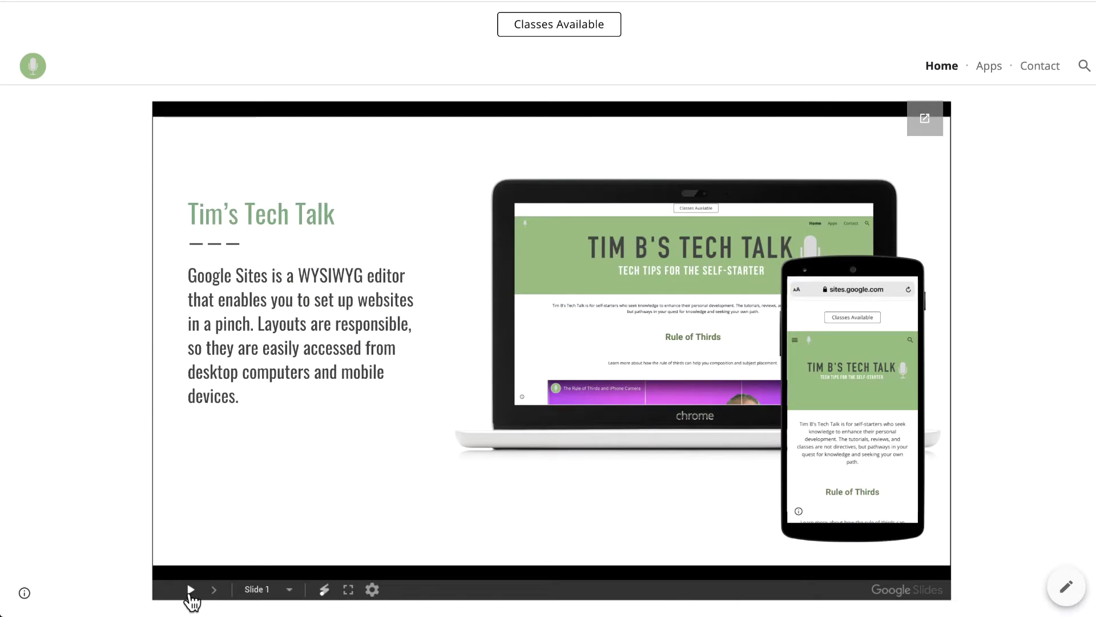
Advance the embedded presentation to its next slide on the viewed site
{"action": "left_click", "coordinate": [214, 590]}
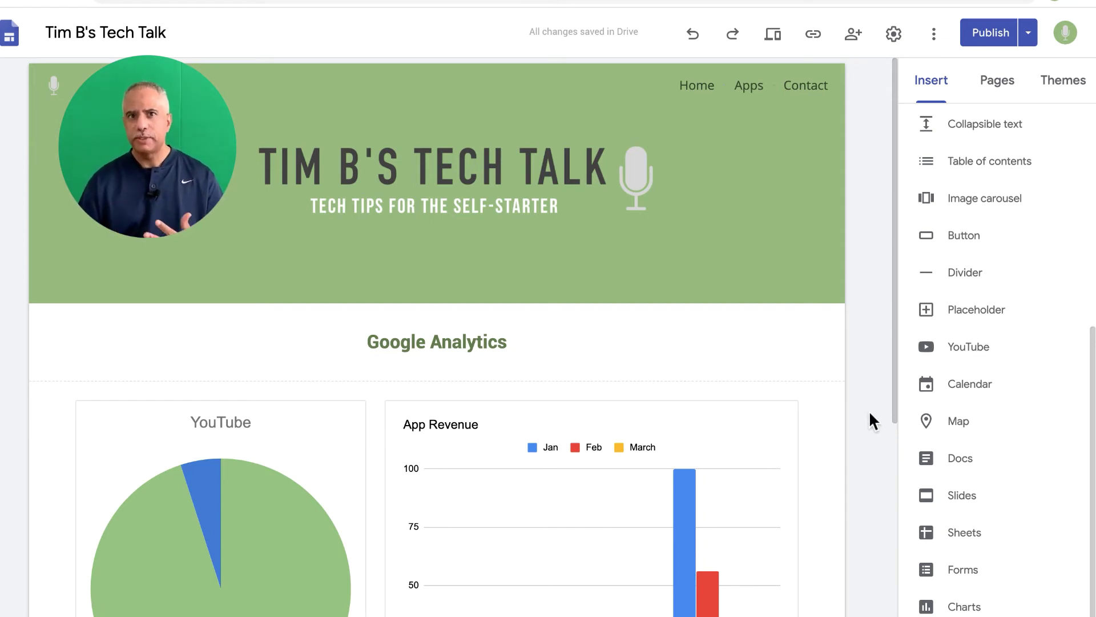
Insert the chart from the "Age" spreadsheet below the YouTube and App Revenue charts under the "Google Analytics" heading
{"action": "scroll", "coordinate": [785, 434], "scroll_direction": "down", "scroll_amount": 3}
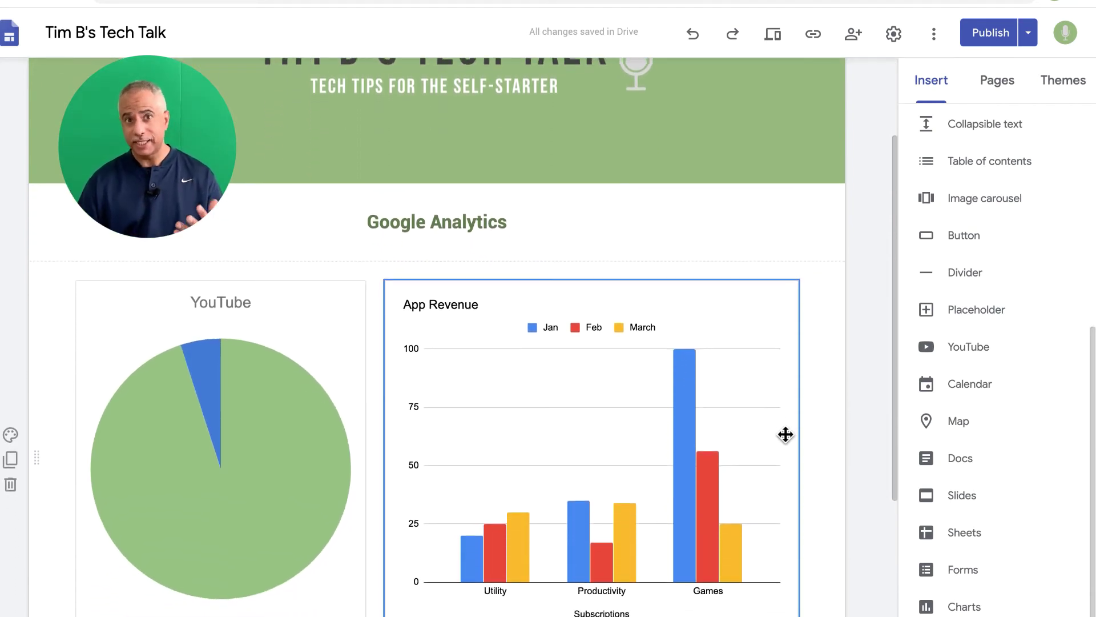
{"action": "scroll", "coordinate": [785, 434], "scroll_direction": "down", "scroll_amount": 2}
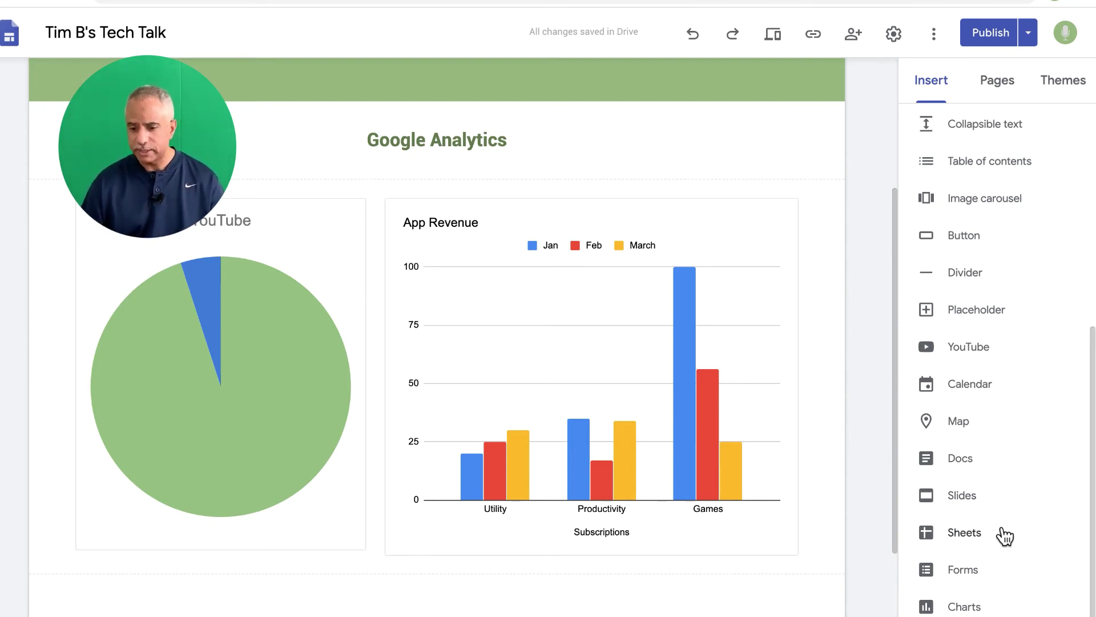
{"action": "left_click", "coordinate": [985, 607]}
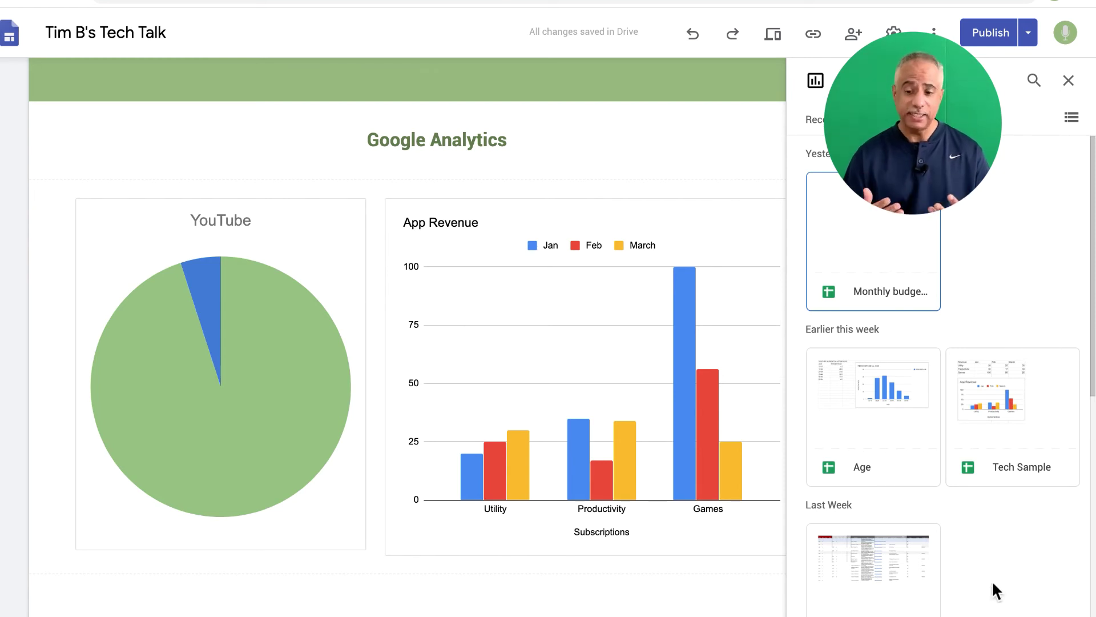
{"action": "left_click", "coordinate": [871, 385]}
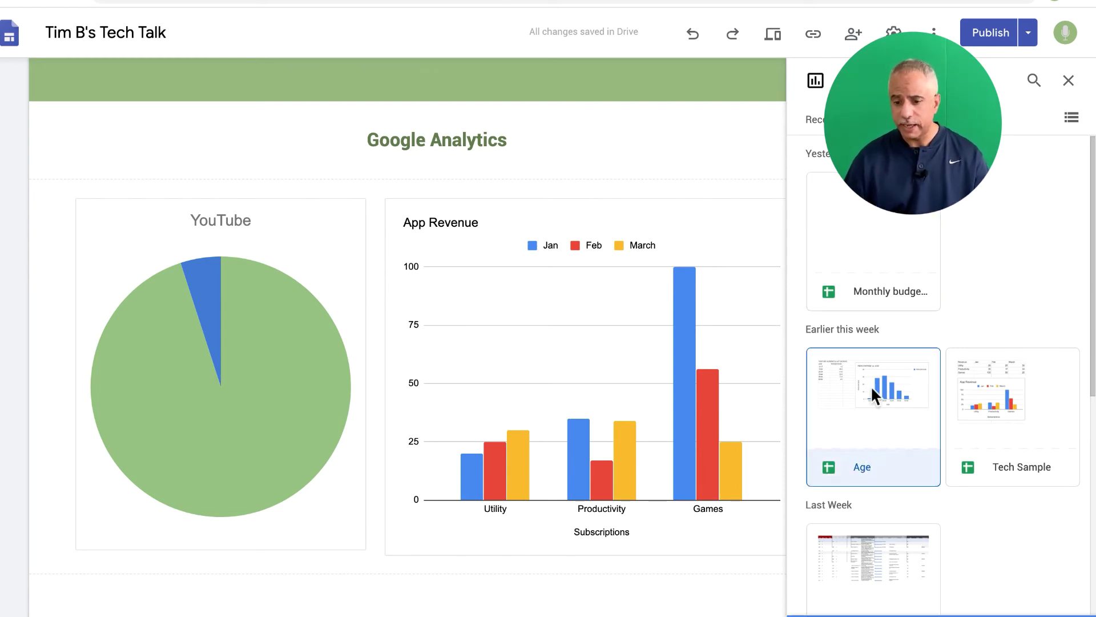
{"action": "left_click", "coordinate": [1057, 606]}
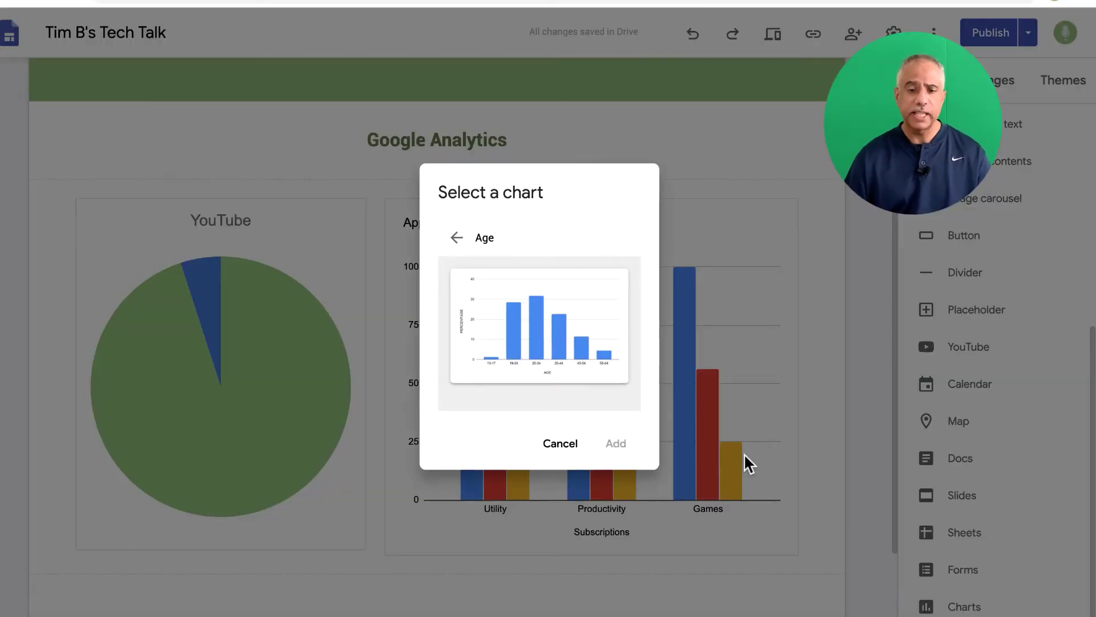
{"action": "left_click", "coordinate": [588, 314]}
{"action": "left_click", "coordinate": [613, 443]}
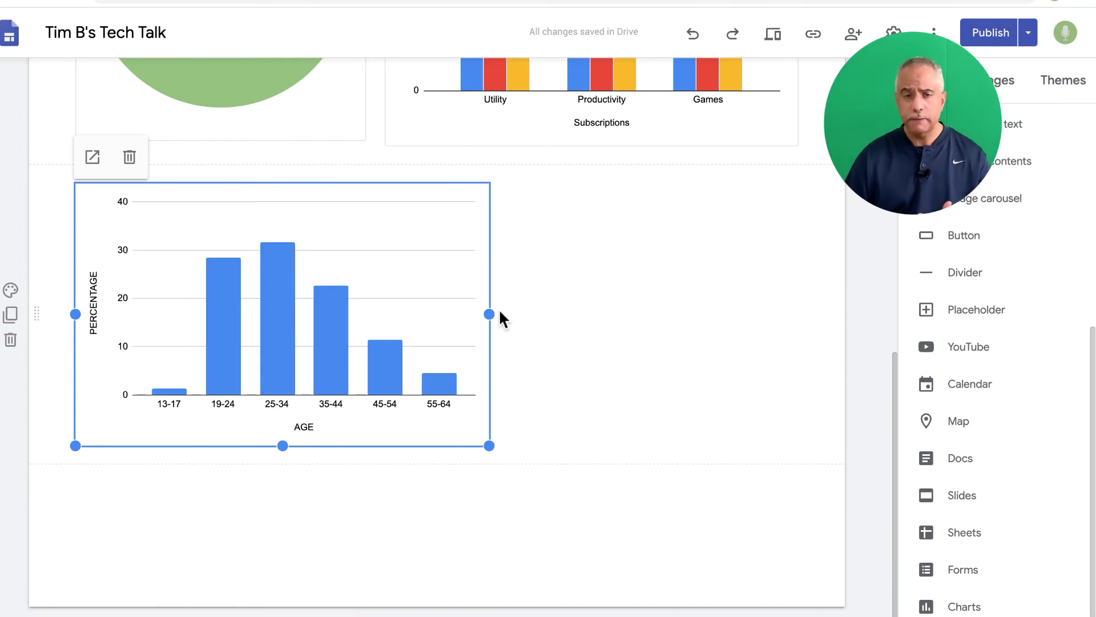
Widen the inserted age percentage chart to the full content width of the page
{"action": "left_click_drag", "start_coordinate": [503, 311], "coordinate": [800, 286]}
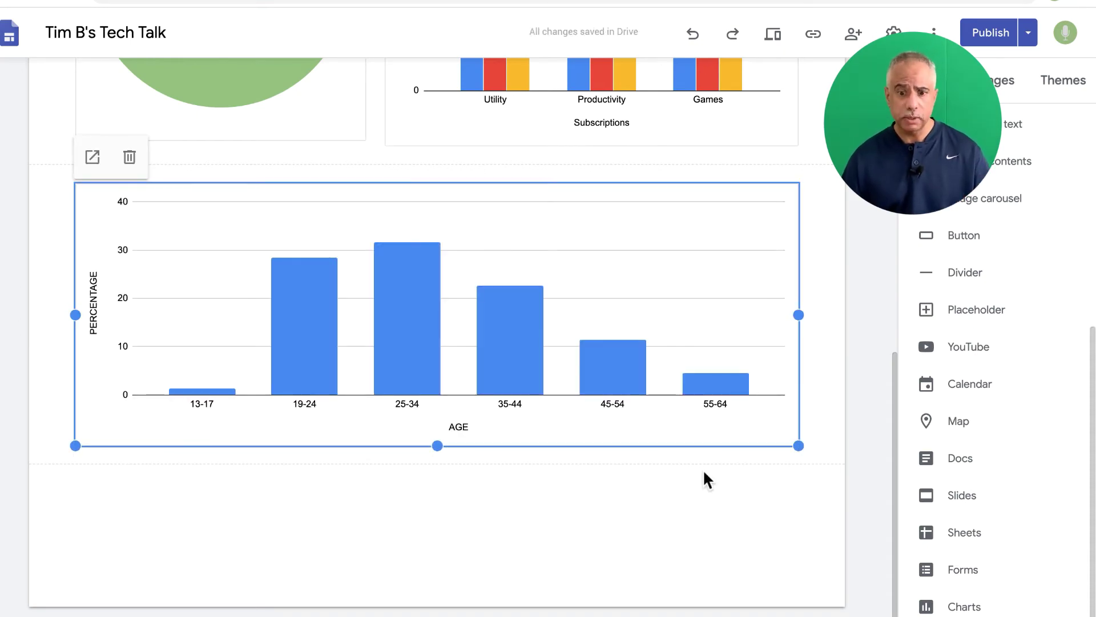
{"action": "scroll", "coordinate": [704, 472], "scroll_direction": "up", "scroll_amount": 5}
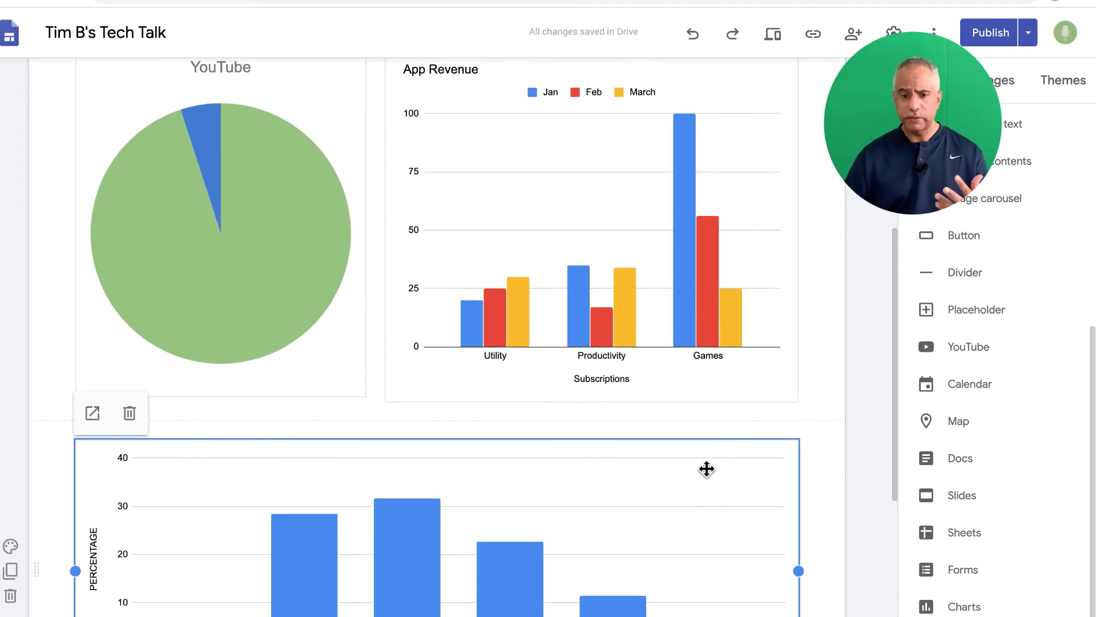
{"action": "scroll", "coordinate": [860, 387], "scroll_direction": "up", "scroll_amount": 2}
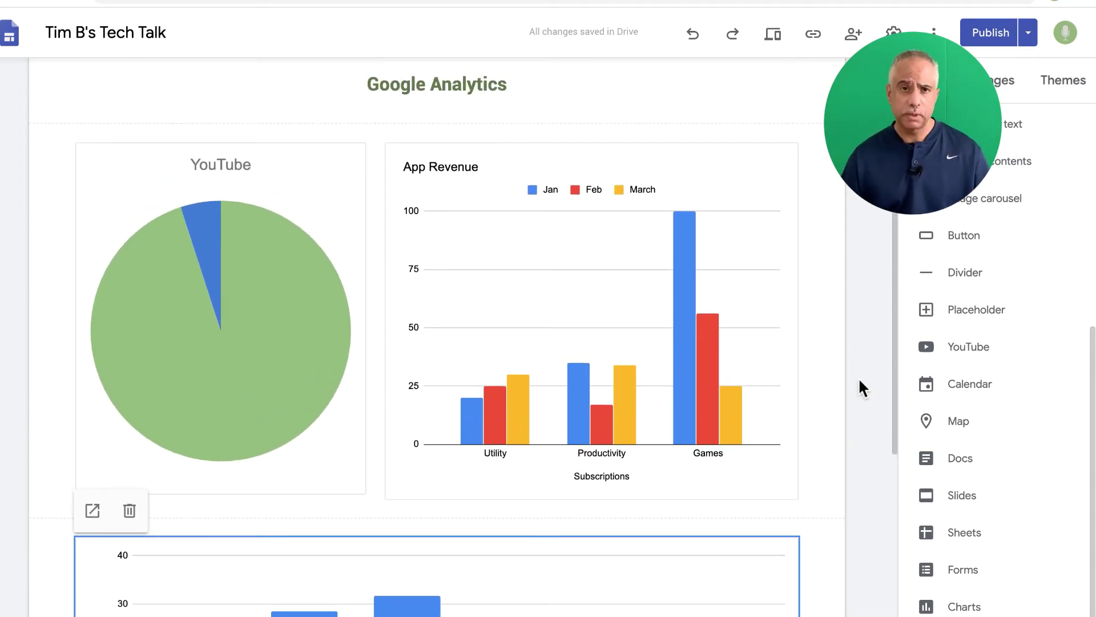
Delete the embedded form from the Contact page and insert the "Contact Information" form from Google Forms in its place
{"action": "scroll", "coordinate": [859, 380], "scroll_direction": "down", "scroll_amount": 2}
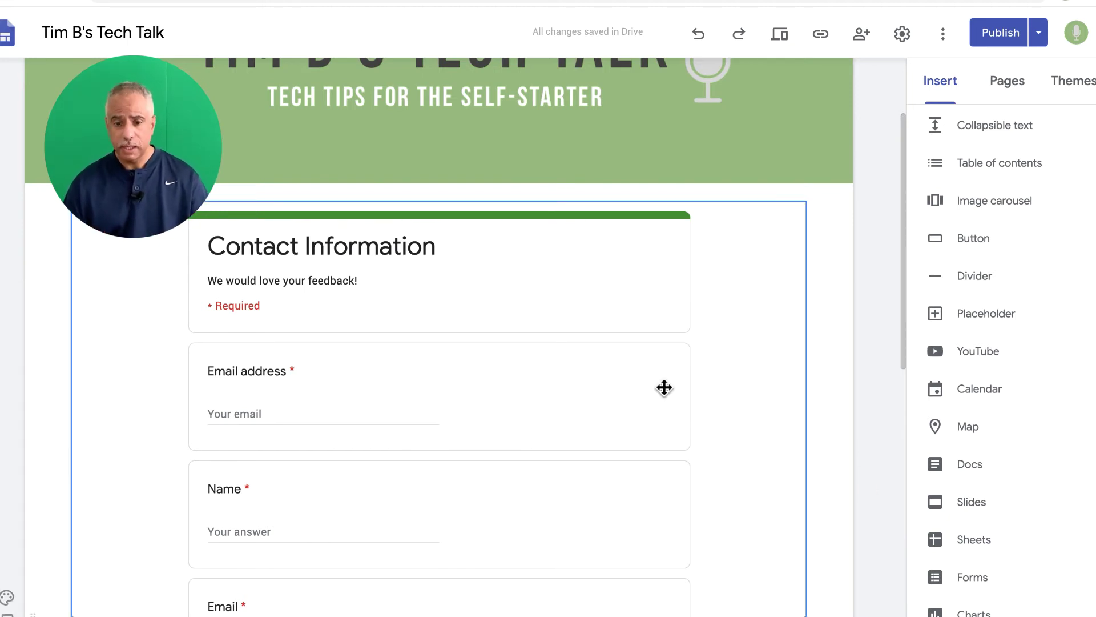
{"action": "key", "text": "Delete"}
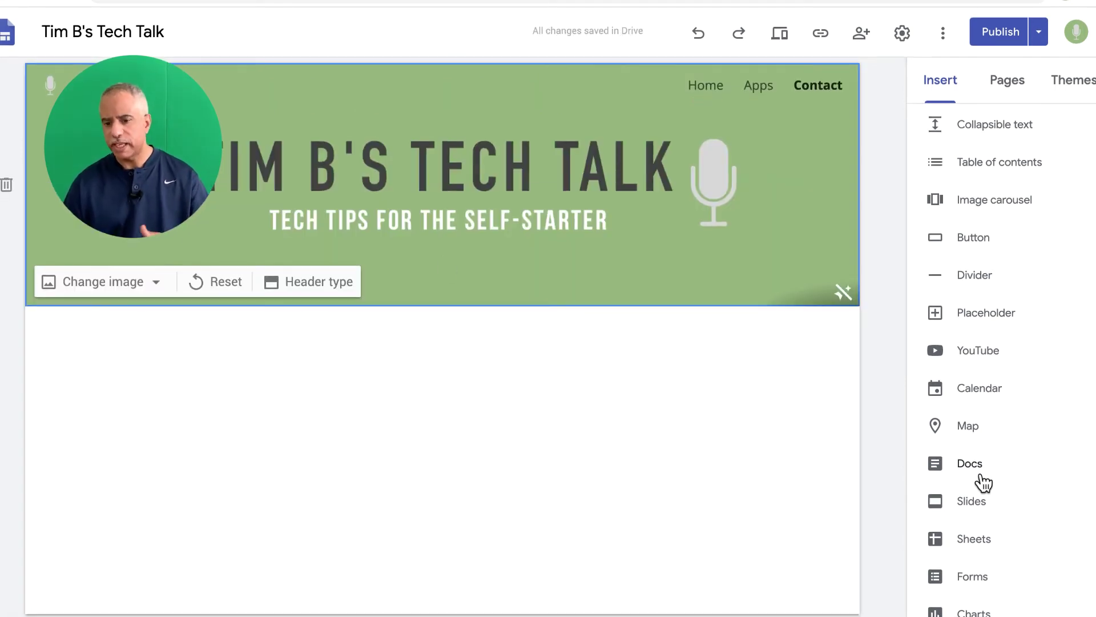
{"action": "left_click", "coordinate": [985, 579]}
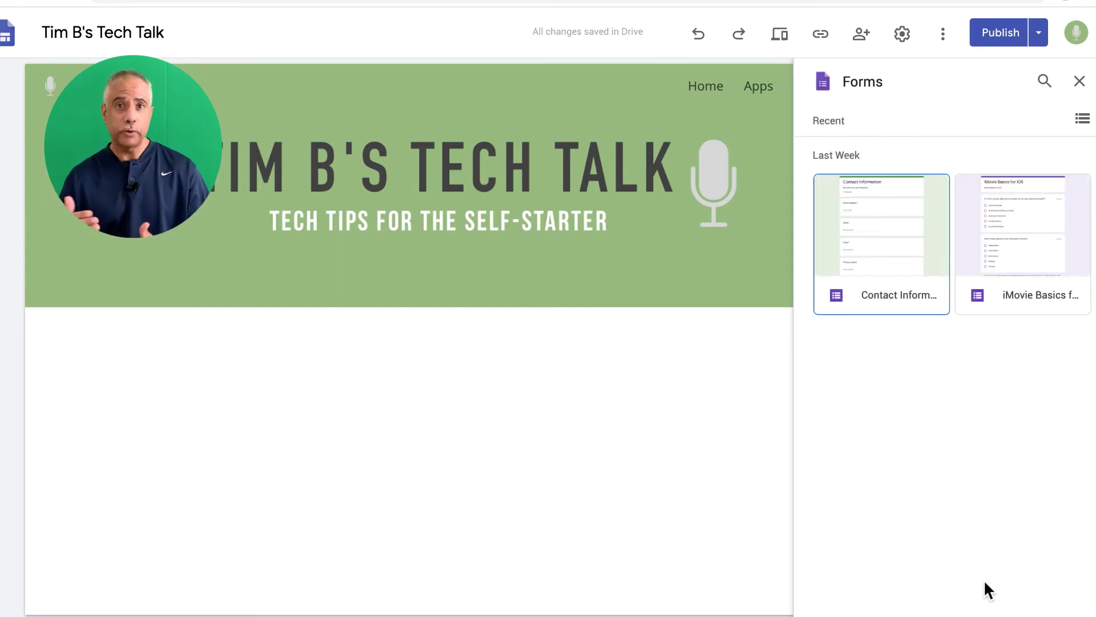
{"action": "left_click", "coordinate": [903, 292]}
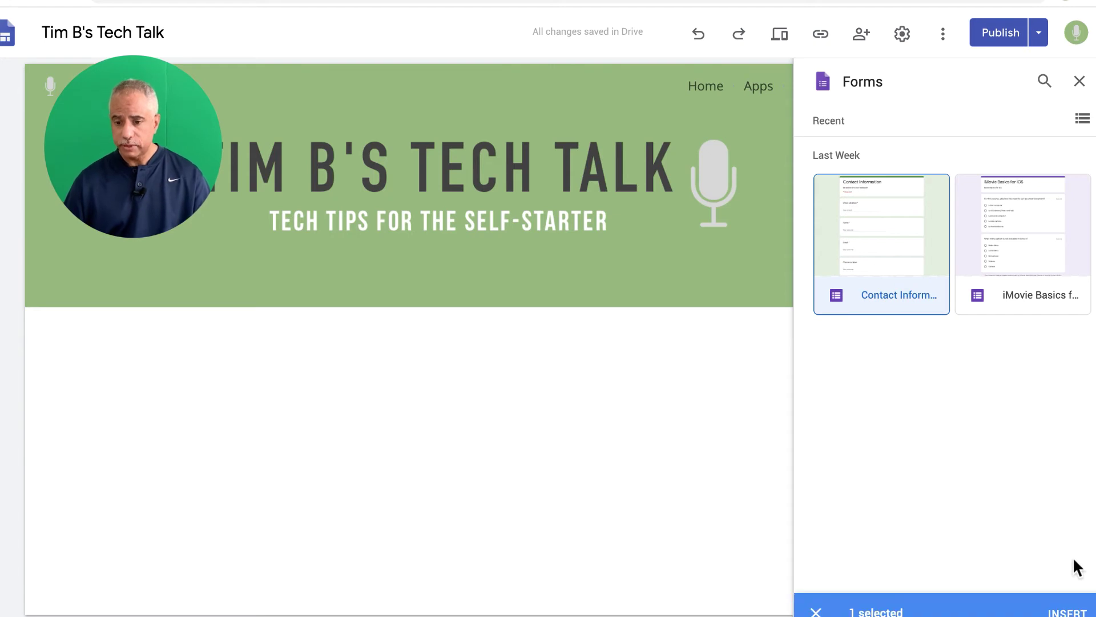
{"action": "left_click", "coordinate": [1068, 606]}
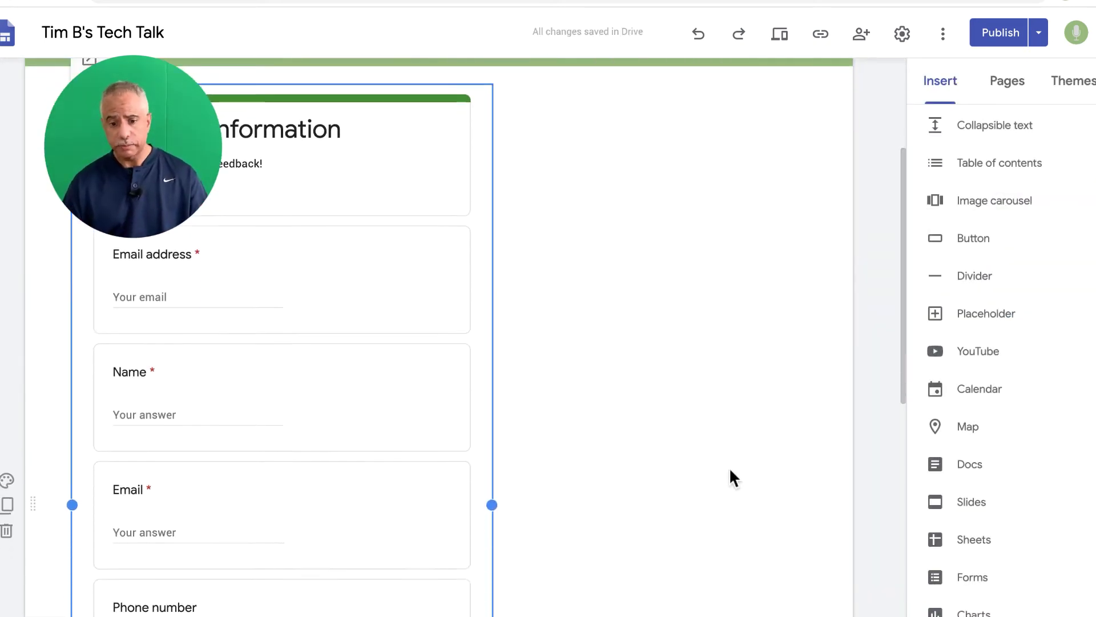
Widen the embedded Contact Information form to the full content width of the Contact page
{"action": "scroll", "coordinate": [729, 467], "scroll_direction": "down", "scroll_amount": 3}
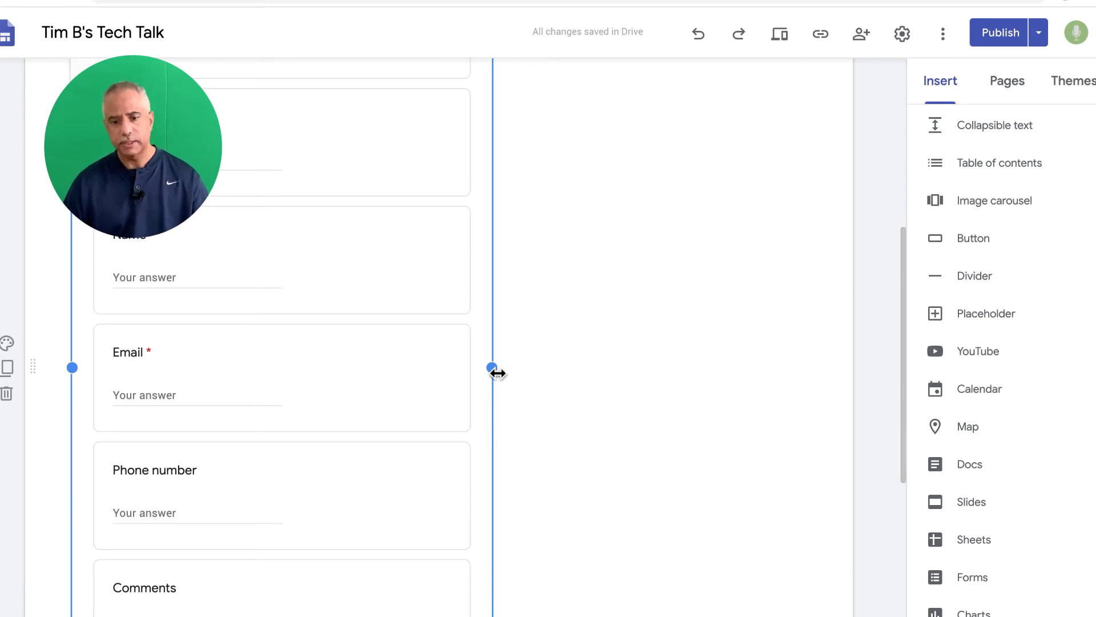
{"action": "left_click_drag", "start_coordinate": [492, 368], "coordinate": [805, 350]}
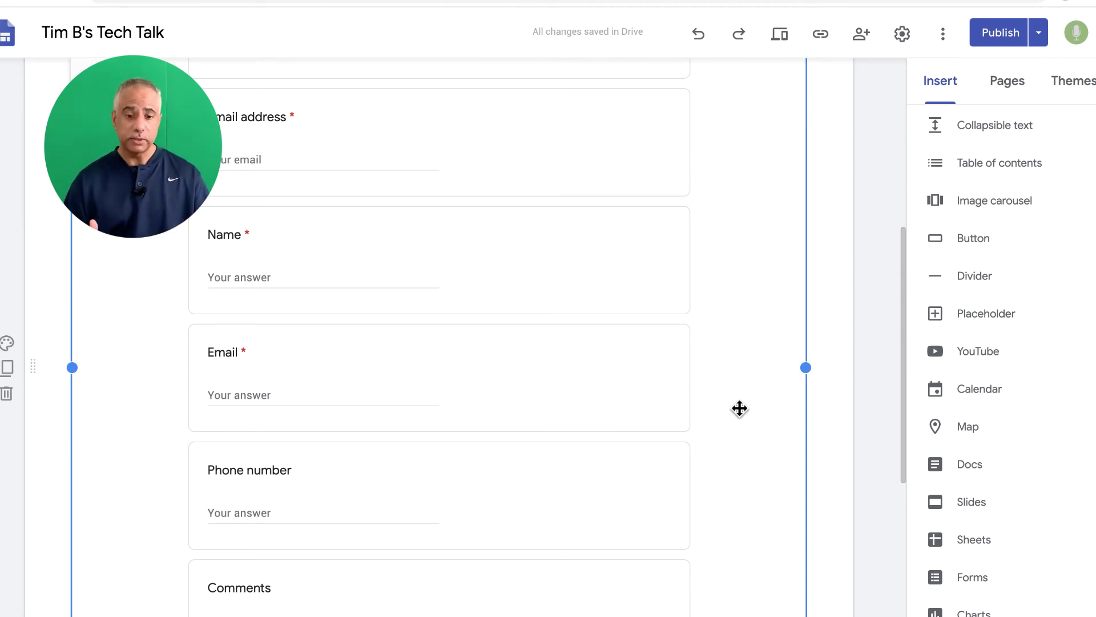
{"action": "scroll", "coordinate": [739, 408], "scroll_direction": "up", "scroll_amount": 1}
{"action": "scroll", "coordinate": [739, 409], "scroll_direction": "up", "scroll_amount": 2}
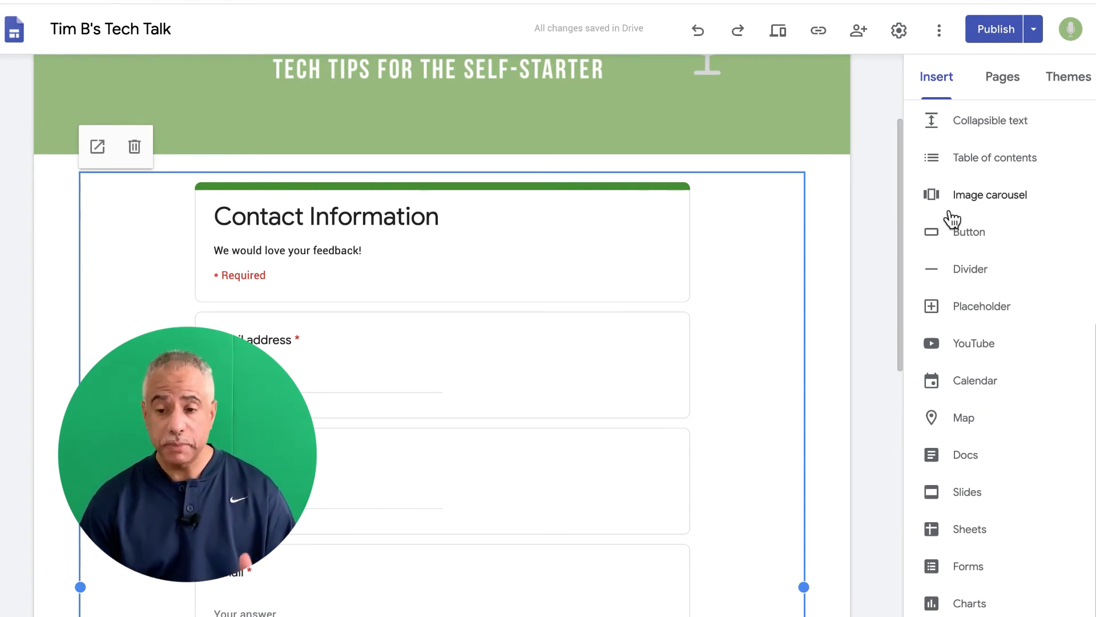
Check the site's publishing options and start publishing the site
{"action": "left_click", "coordinate": [1040, 36]}
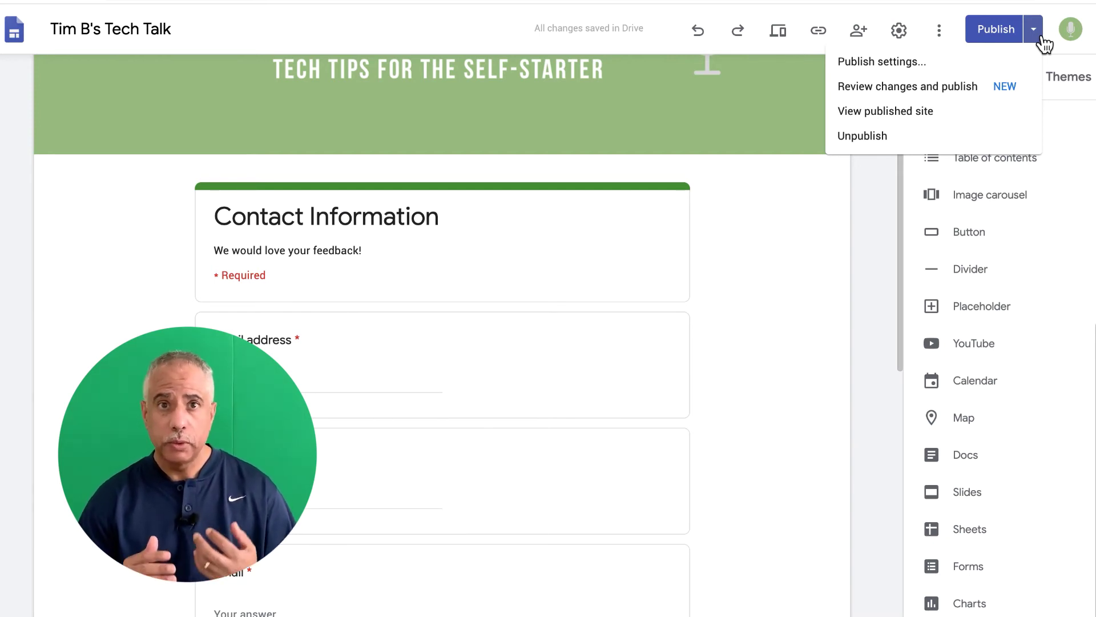
{"action": "left_click", "coordinate": [1042, 39]}
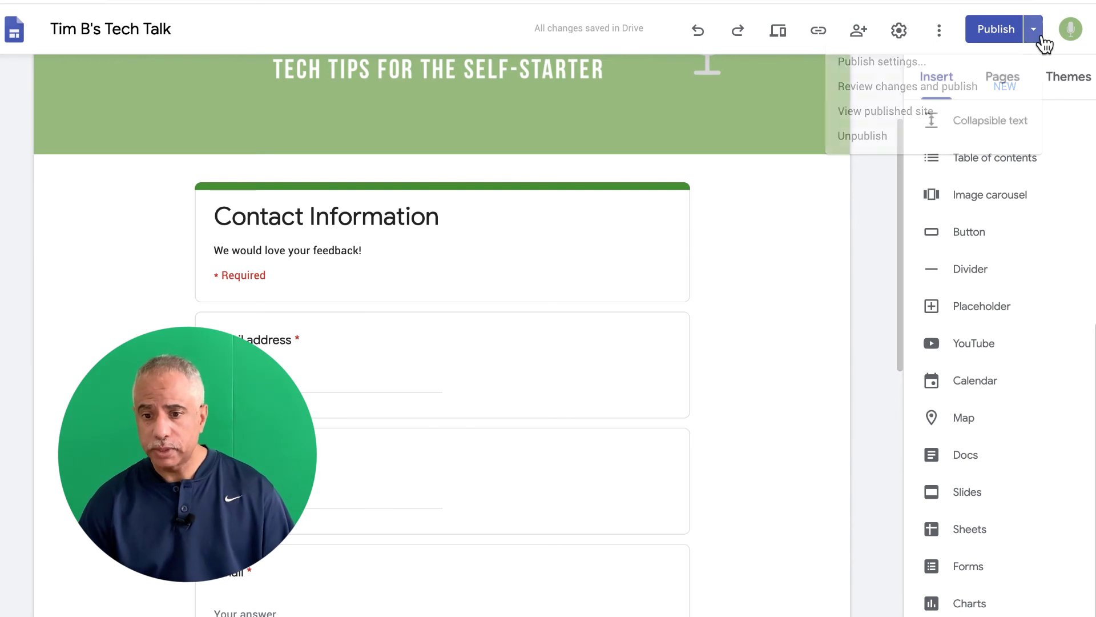
{"action": "left_click", "coordinate": [996, 30]}
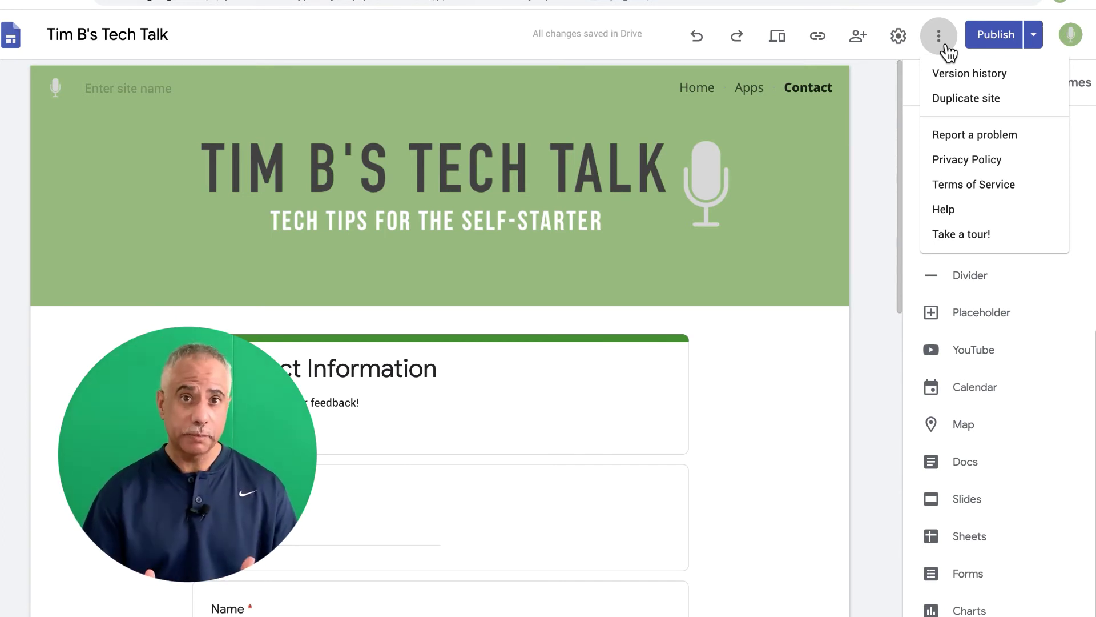
Open the site's version history and look through the earlier versions
{"action": "left_click", "coordinate": [963, 80]}
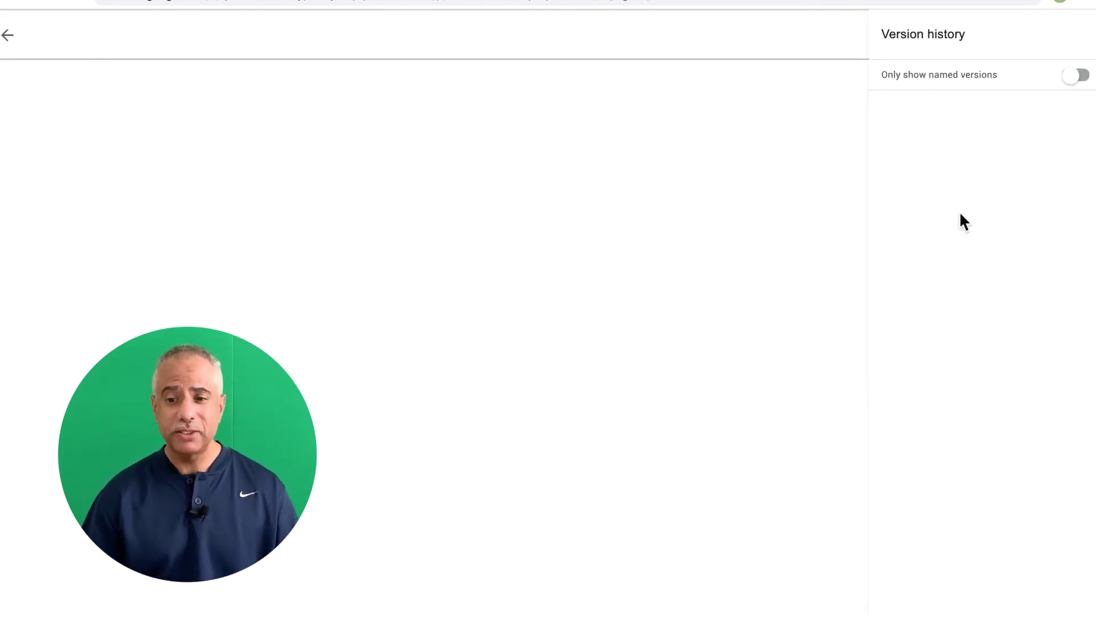
{"action": "scroll", "coordinate": [960, 216], "scroll_direction": "down", "scroll_amount": 4}
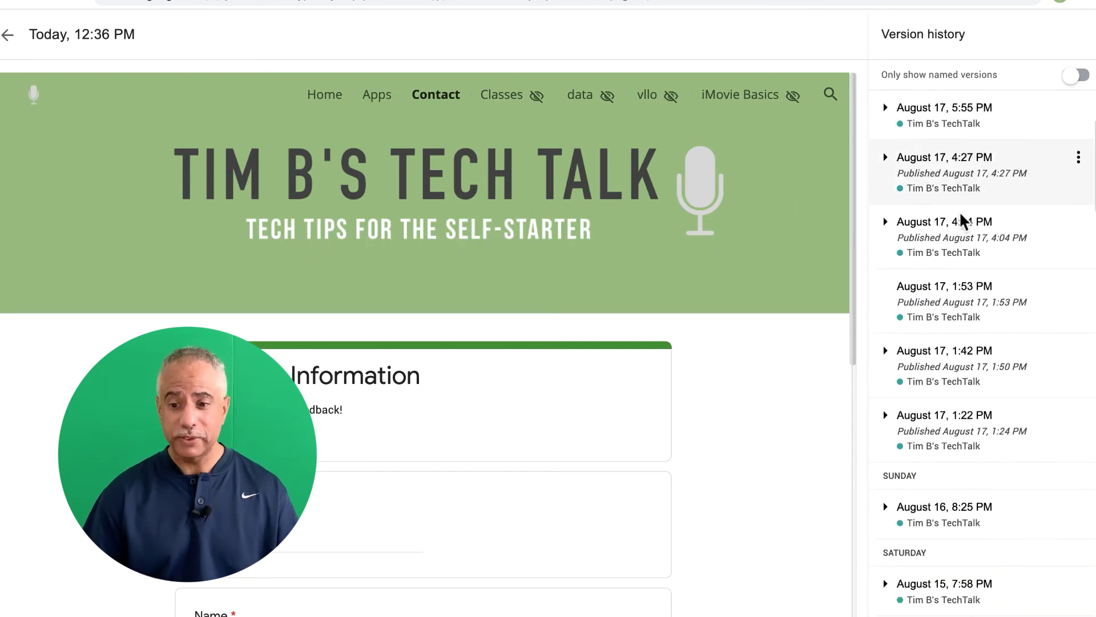
{"action": "scroll", "coordinate": [960, 220], "scroll_direction": "down", "scroll_amount": 4}
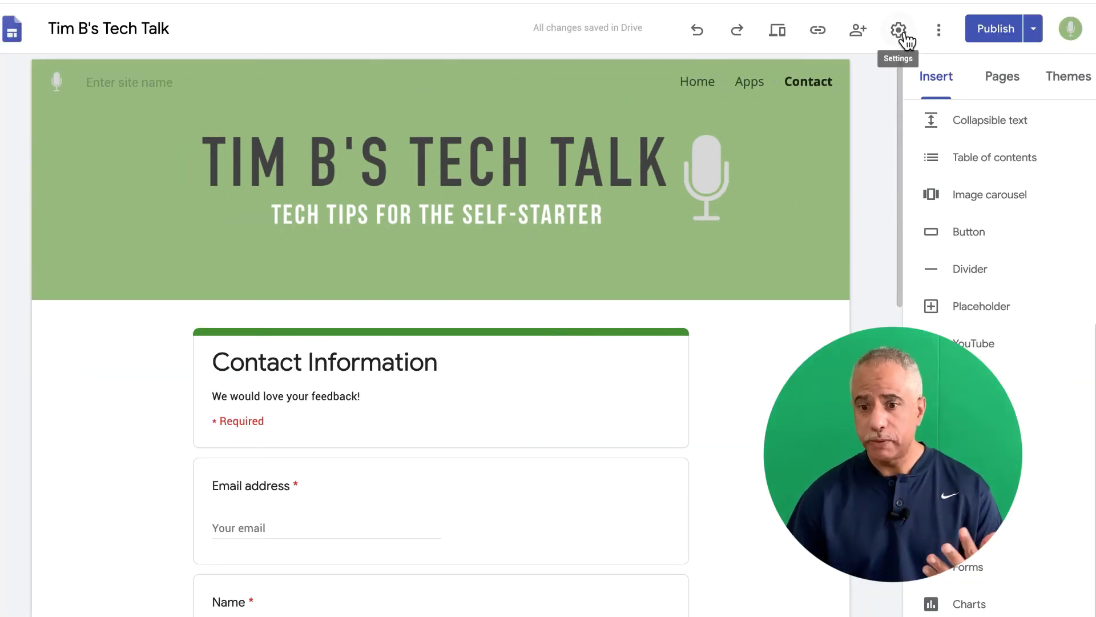
Try the Side navigation mode in the site settings and switch it back to Top
{"action": "left_click", "coordinate": [898, 31]}
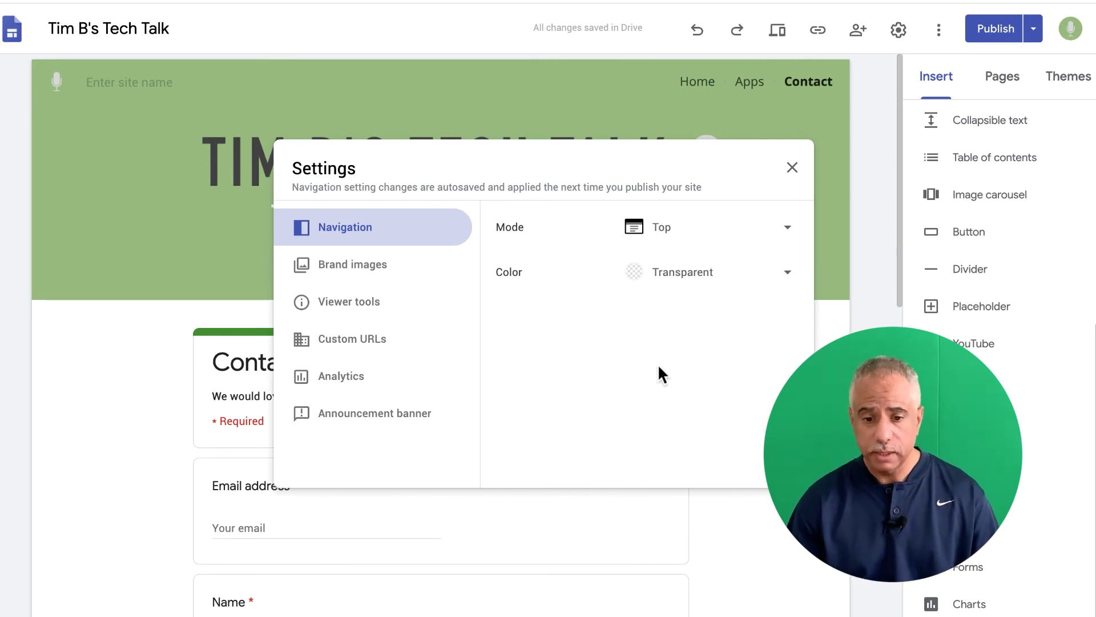
{"action": "left_click", "coordinate": [791, 236]}
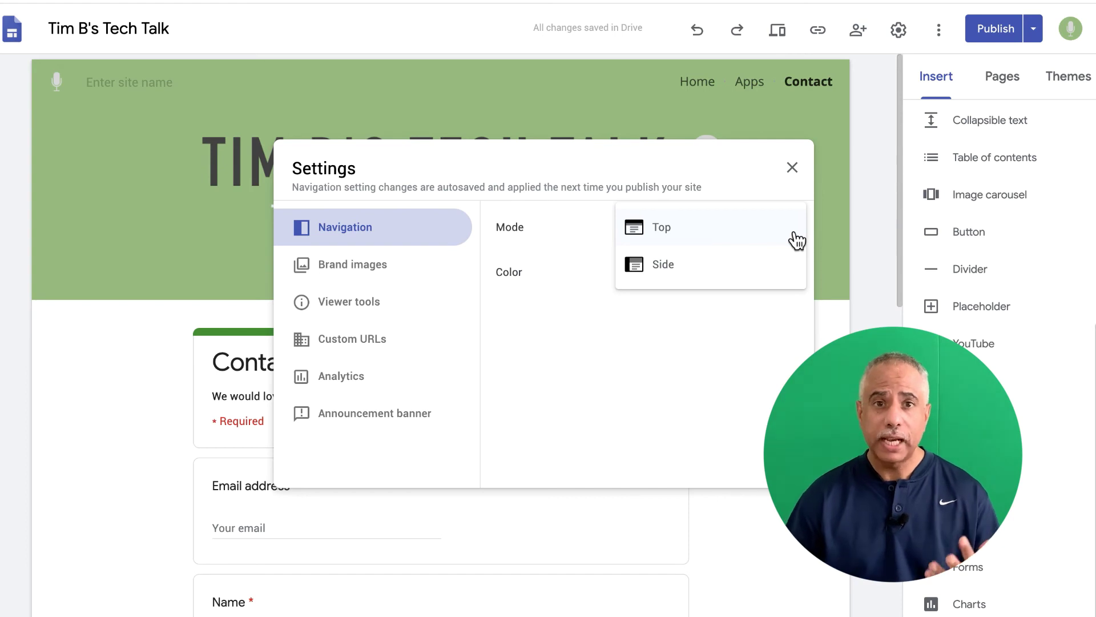
{"action": "left_click", "coordinate": [718, 278]}
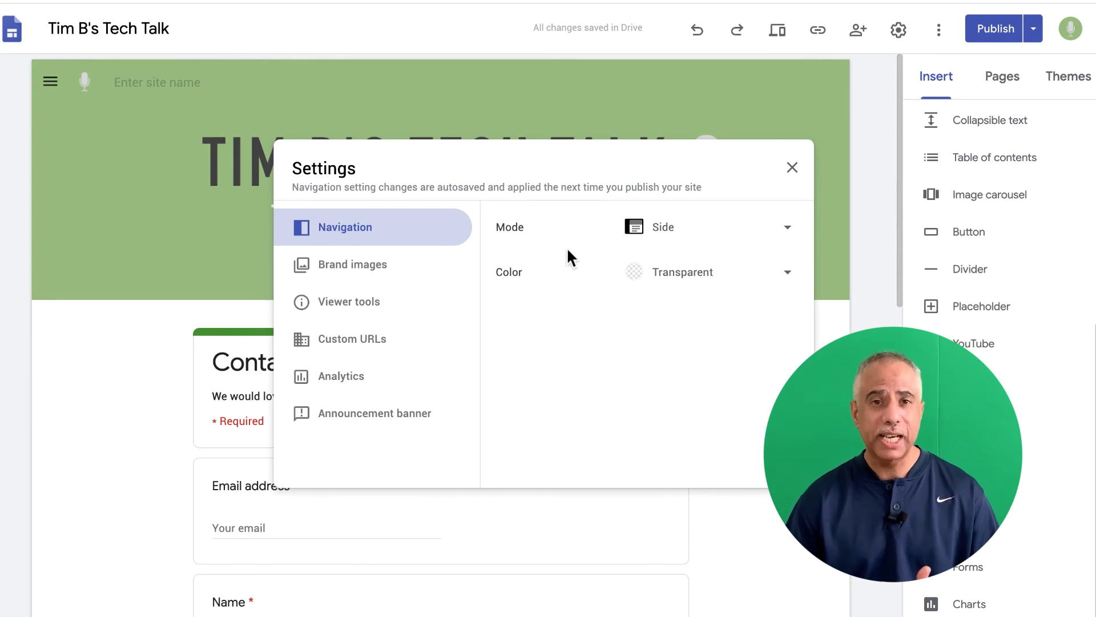
{"action": "left_click", "coordinate": [791, 241]}
{"action": "left_click", "coordinate": [722, 192]}
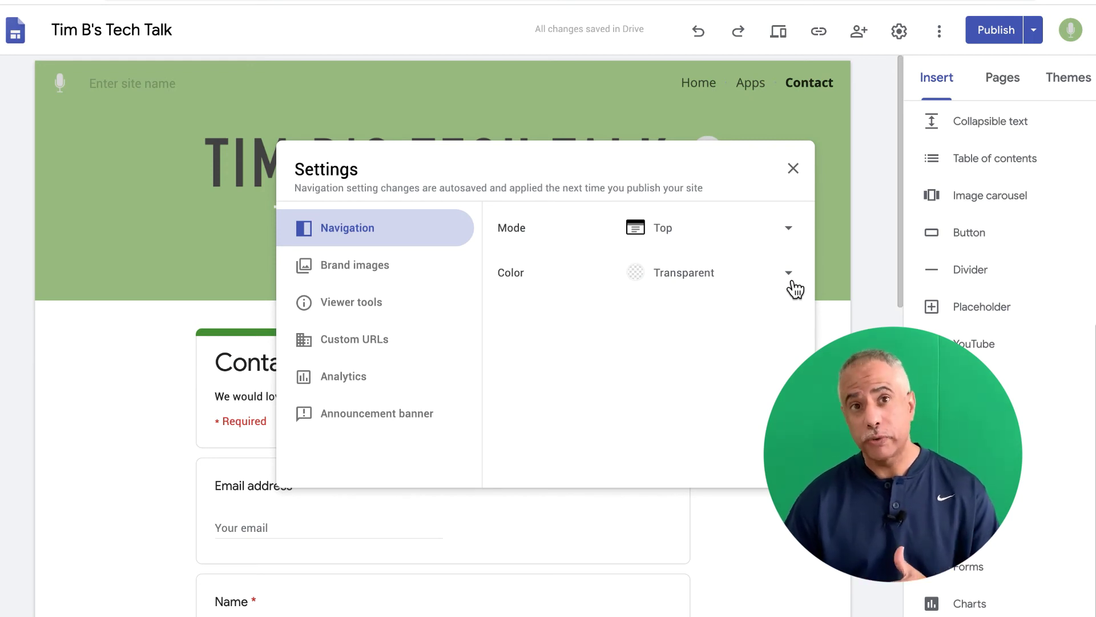
Try White and Black as the navigation bar color
{"action": "left_click", "coordinate": [794, 283]}
{"action": "left_click", "coordinate": [735, 319]}
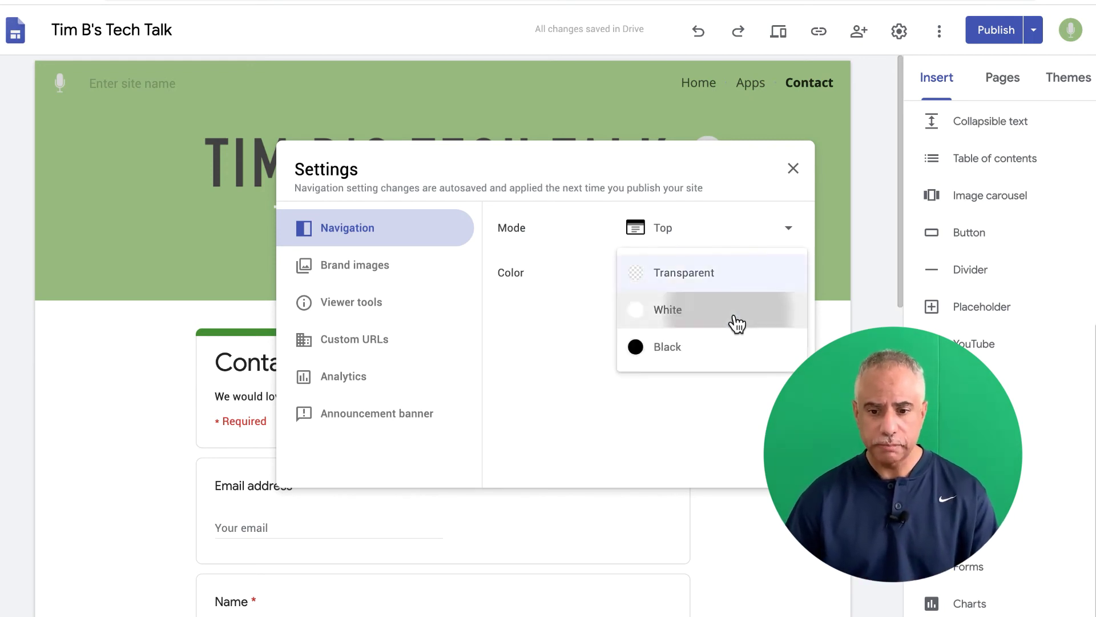
{"action": "left_click", "coordinate": [808, 287]}
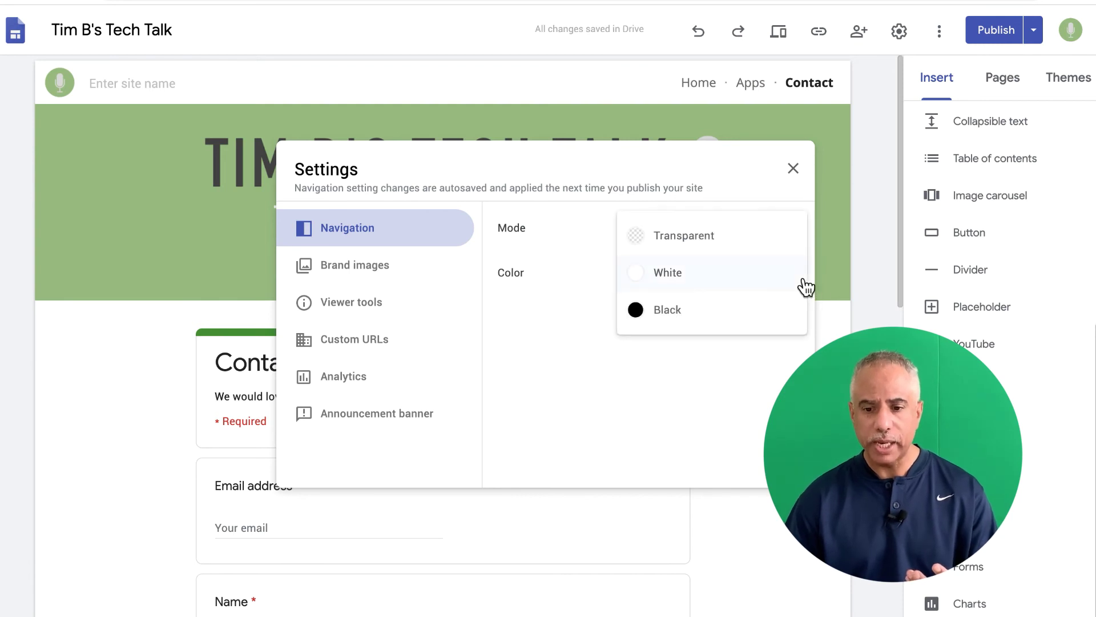
{"action": "left_click", "coordinate": [733, 314]}
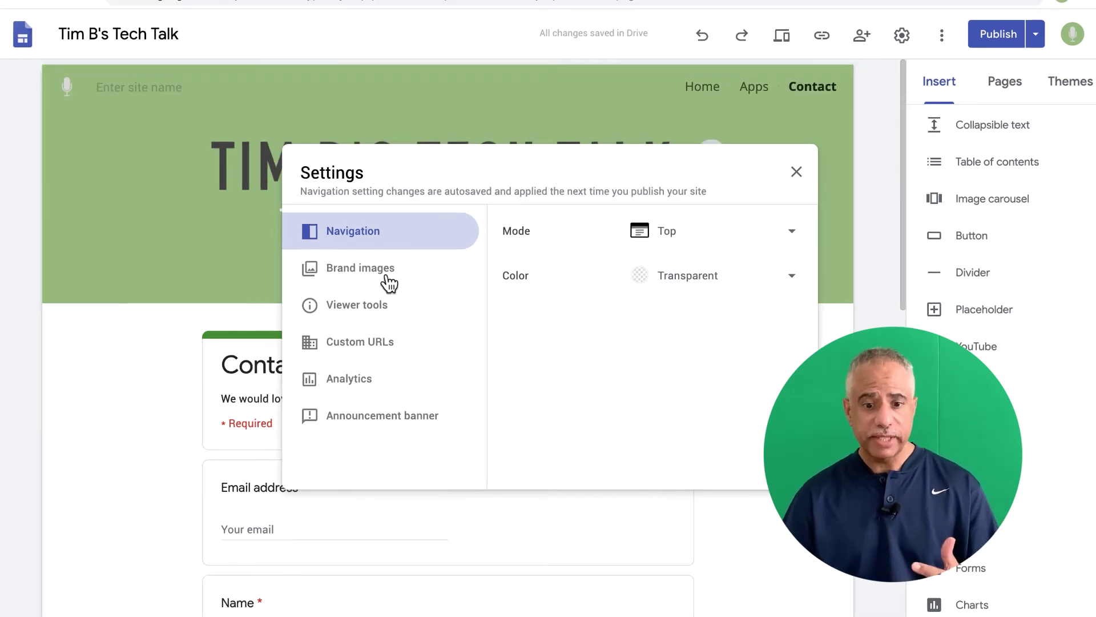
Review the site's settings for brand images, viewer tools and custom URLs
{"action": "left_click", "coordinate": [383, 278]}
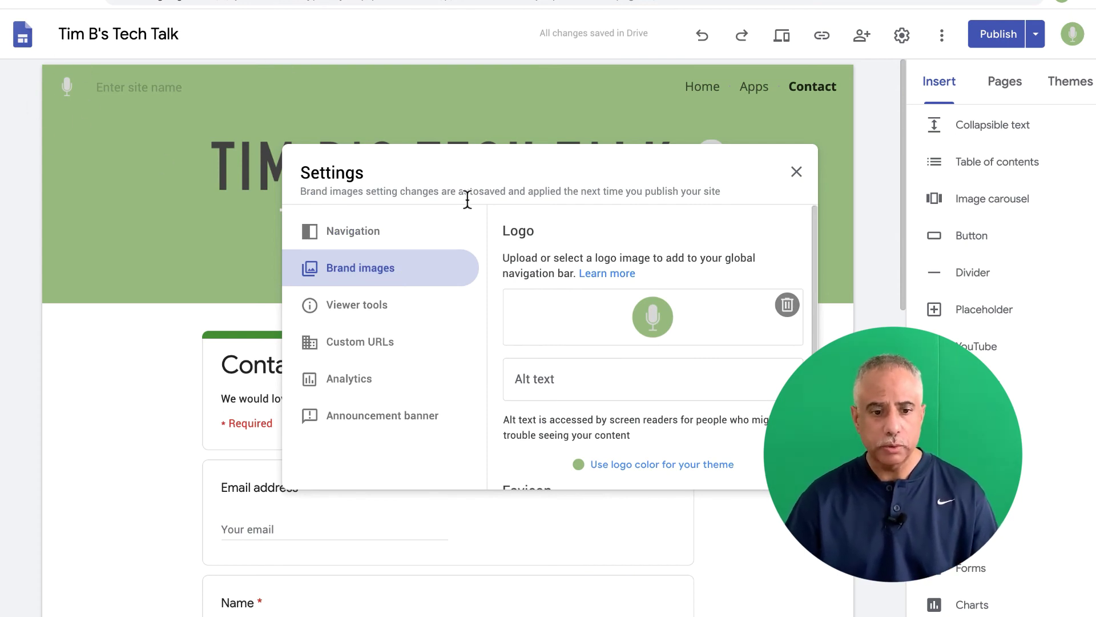
{"action": "scroll", "coordinate": [500, 340], "scroll_direction": "down", "scroll_amount": 2}
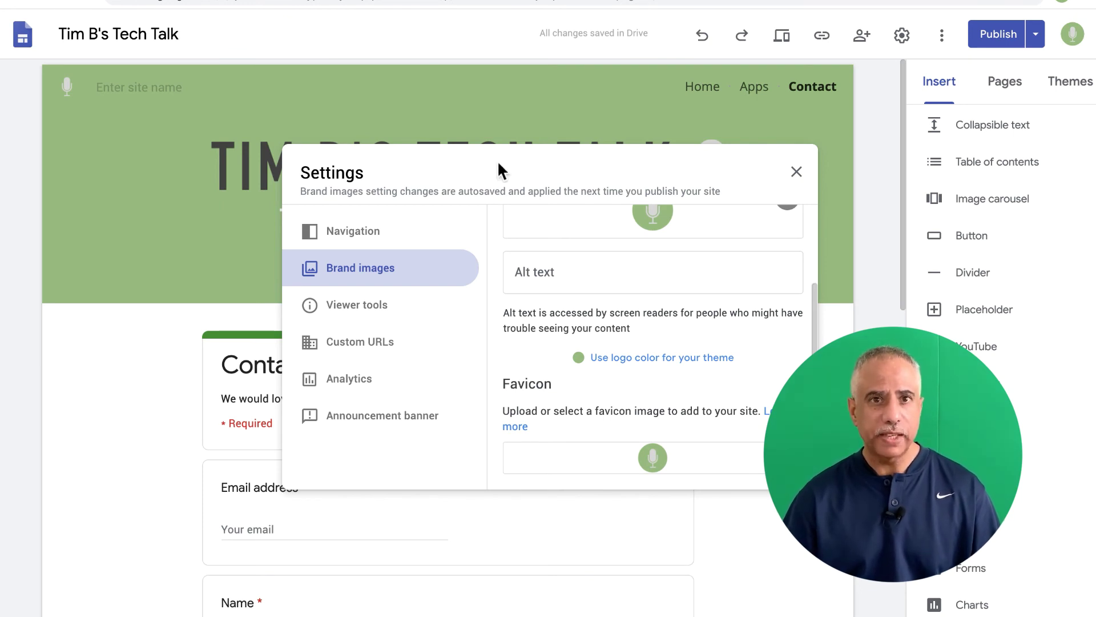
{"action": "left_click", "coordinate": [382, 318]}
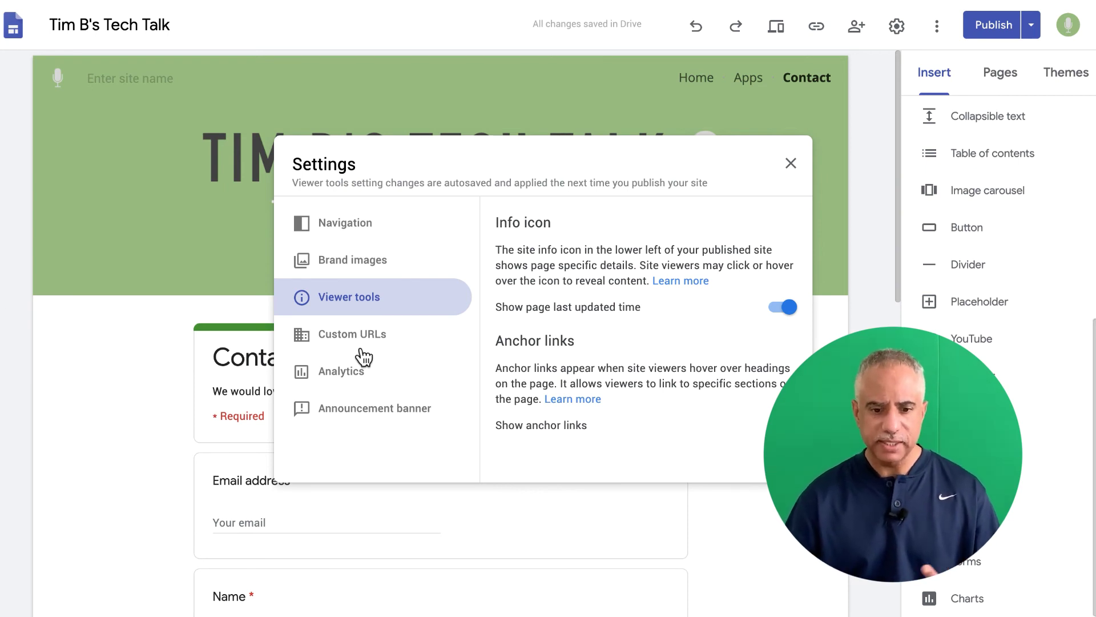
{"action": "left_click", "coordinate": [362, 349]}
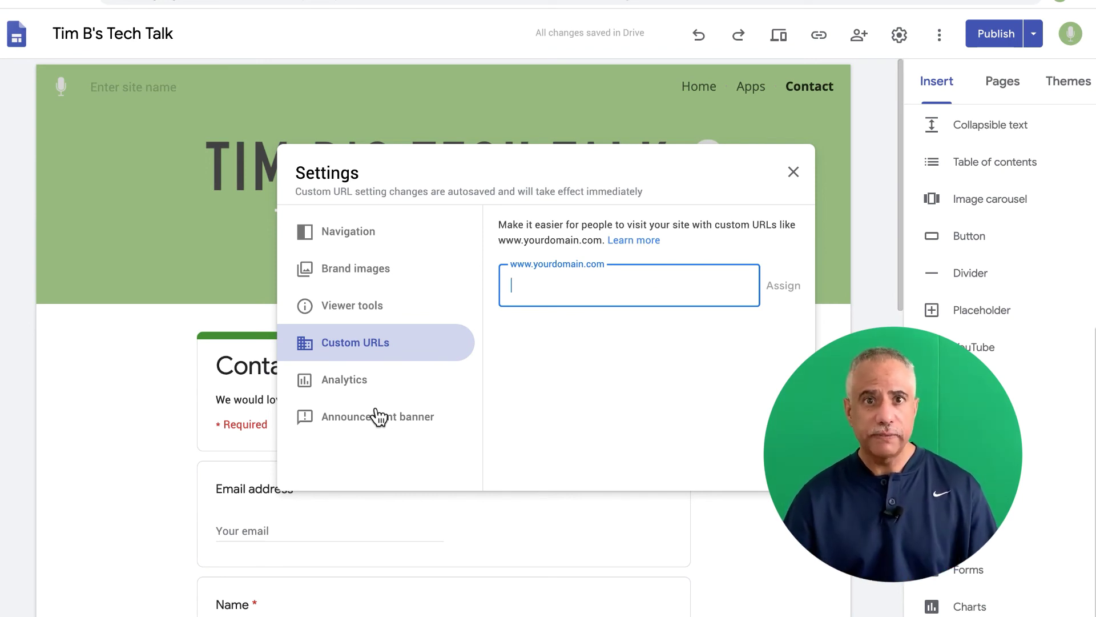
Check the Analytics settings and turn on the announcement banner, reviewing its message, button, link and visibility options
{"action": "left_click", "coordinate": [348, 393]}
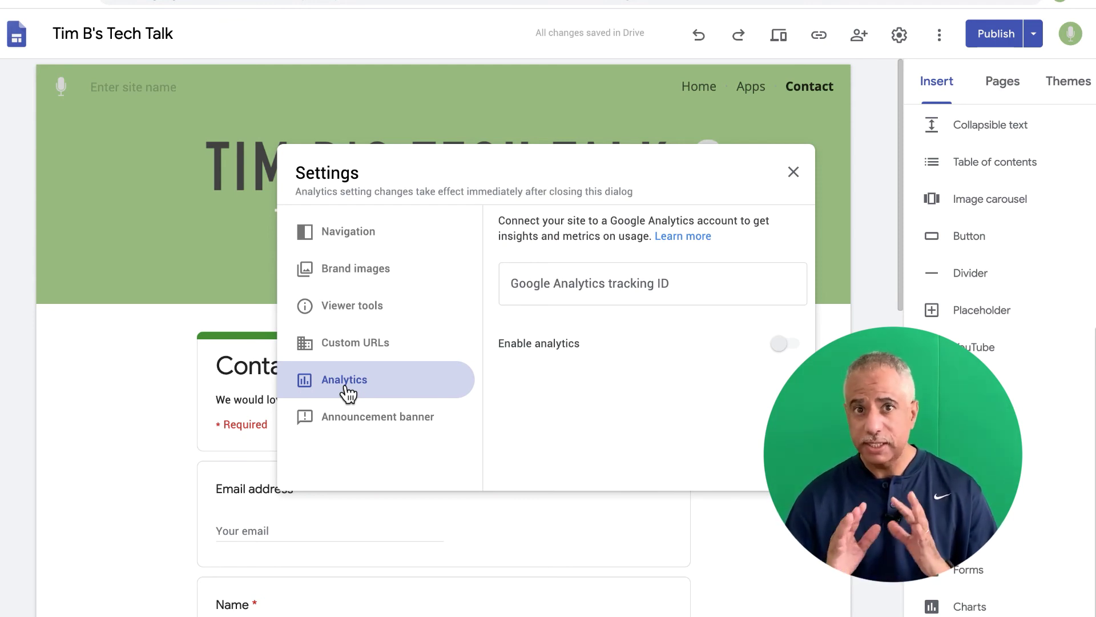
{"action": "left_click", "coordinate": [386, 433]}
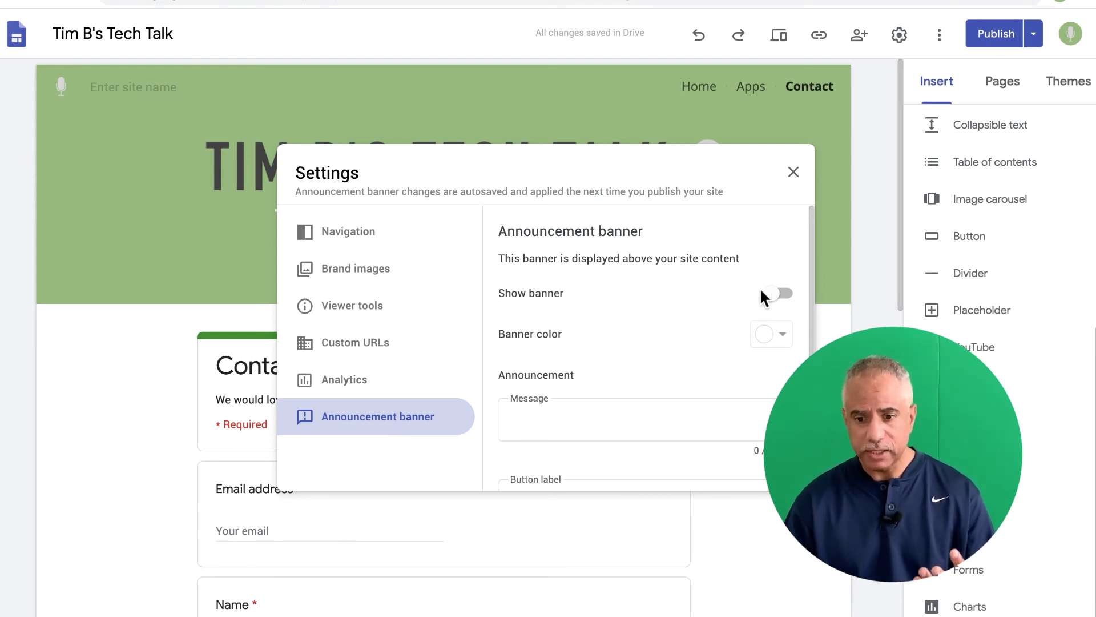
{"action": "left_click", "coordinate": [782, 294]}
{"action": "scroll", "coordinate": [727, 389], "scroll_direction": "down", "scroll_amount": 2}
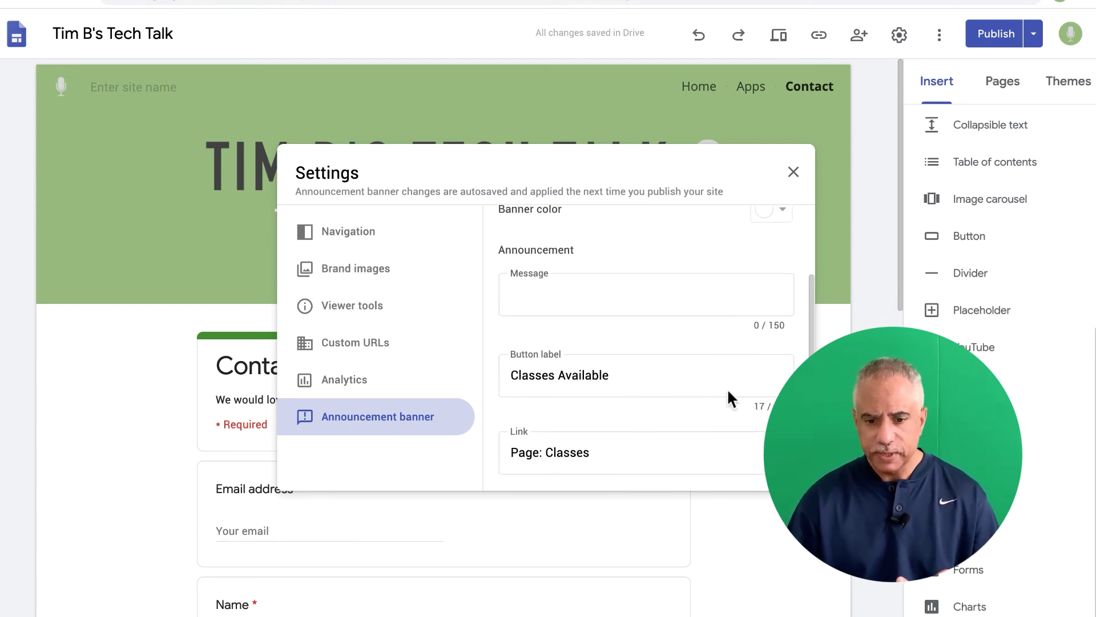
{"action": "scroll", "coordinate": [727, 389], "scroll_direction": "down", "scroll_amount": 2}
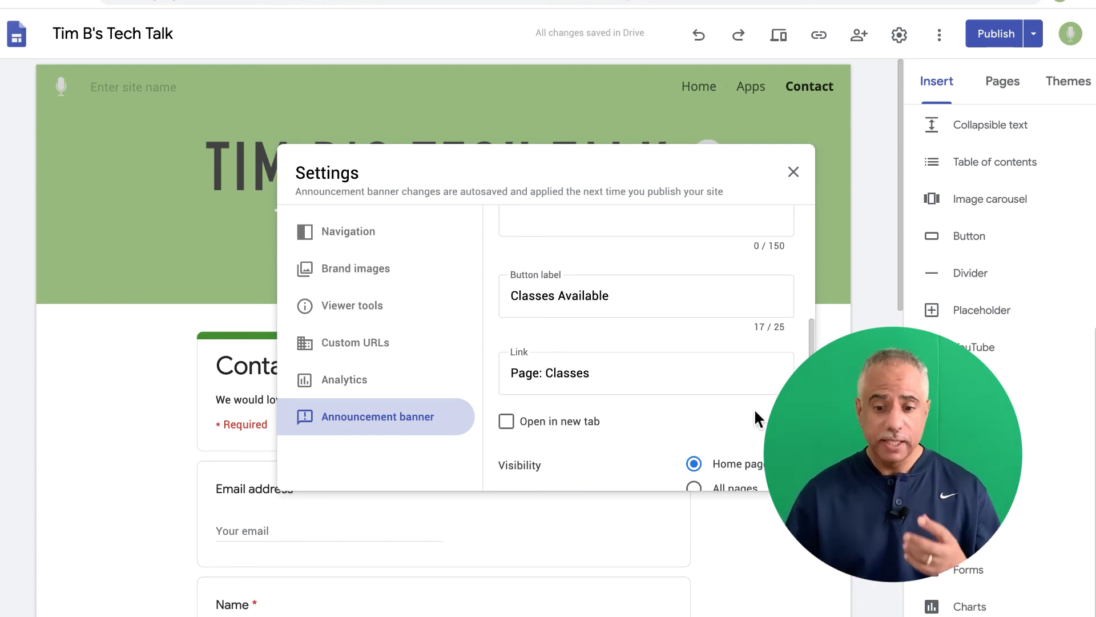
{"action": "scroll", "coordinate": [755, 419], "scroll_direction": "up", "scroll_amount": 2}
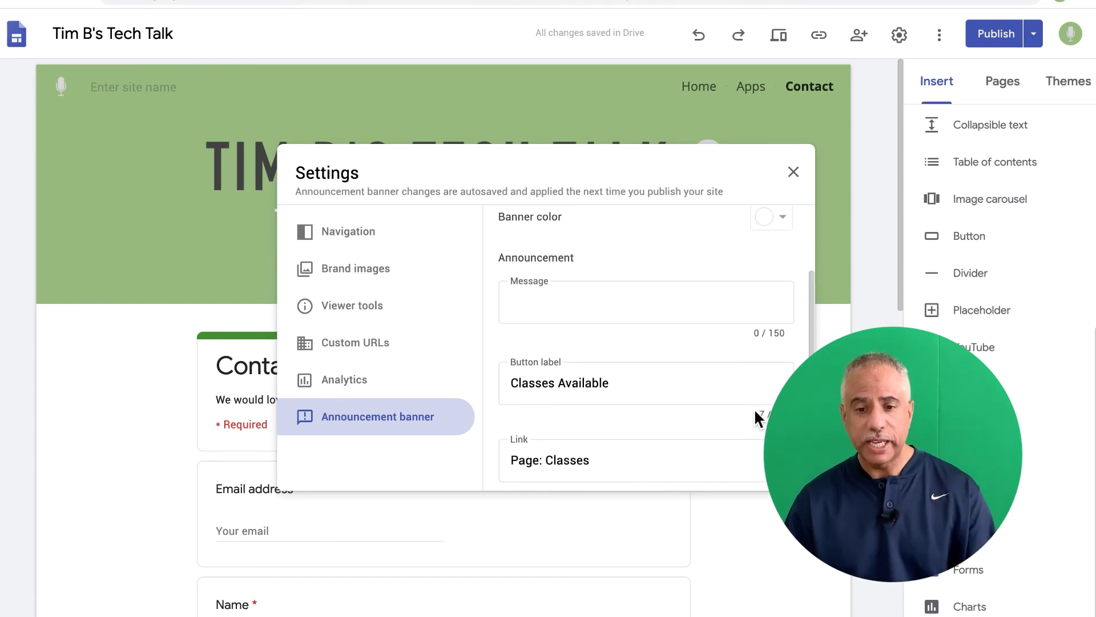
{"action": "scroll", "coordinate": [754, 408], "scroll_direction": "up", "scroll_amount": 2}
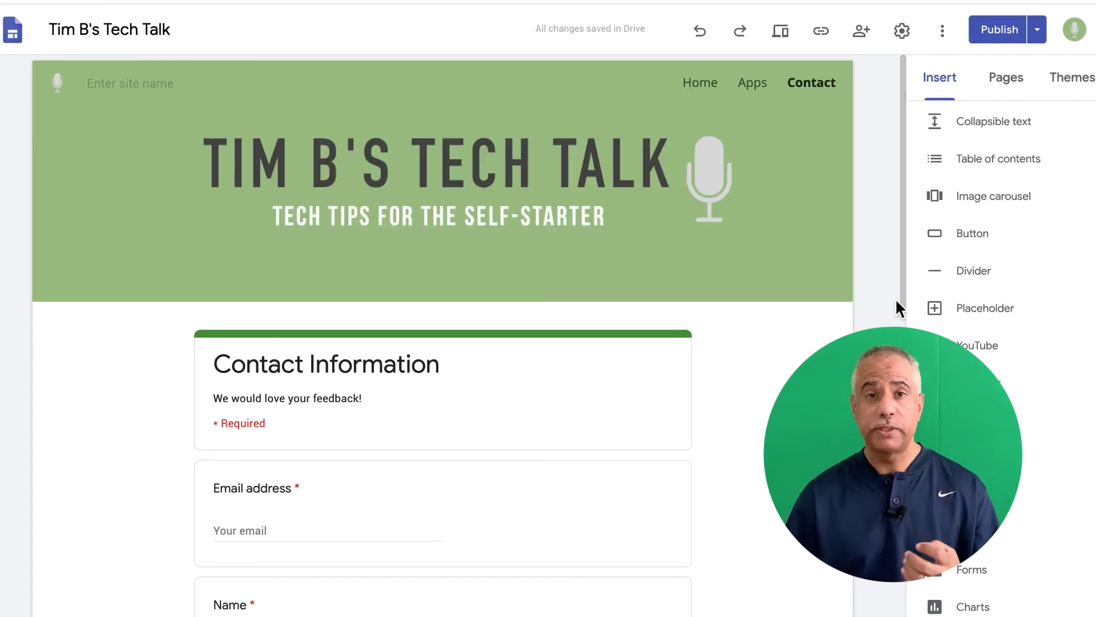
Open the Home page with its announcement banner and view the published site link
{"action": "left_click", "coordinate": [706, 84]}
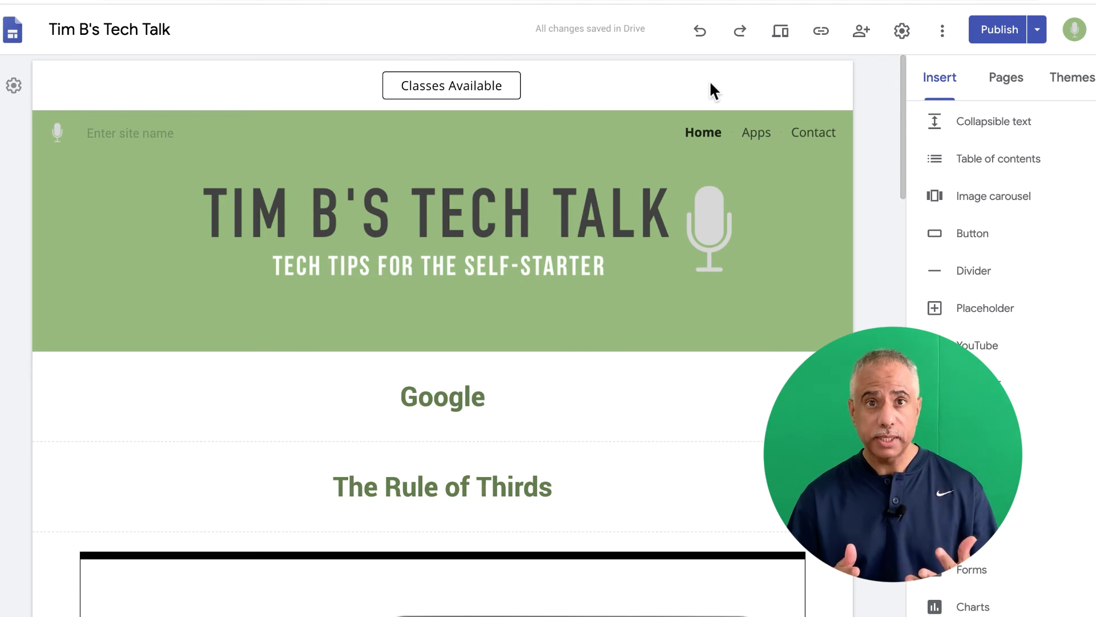
{"action": "left_click", "coordinate": [861, 30]}
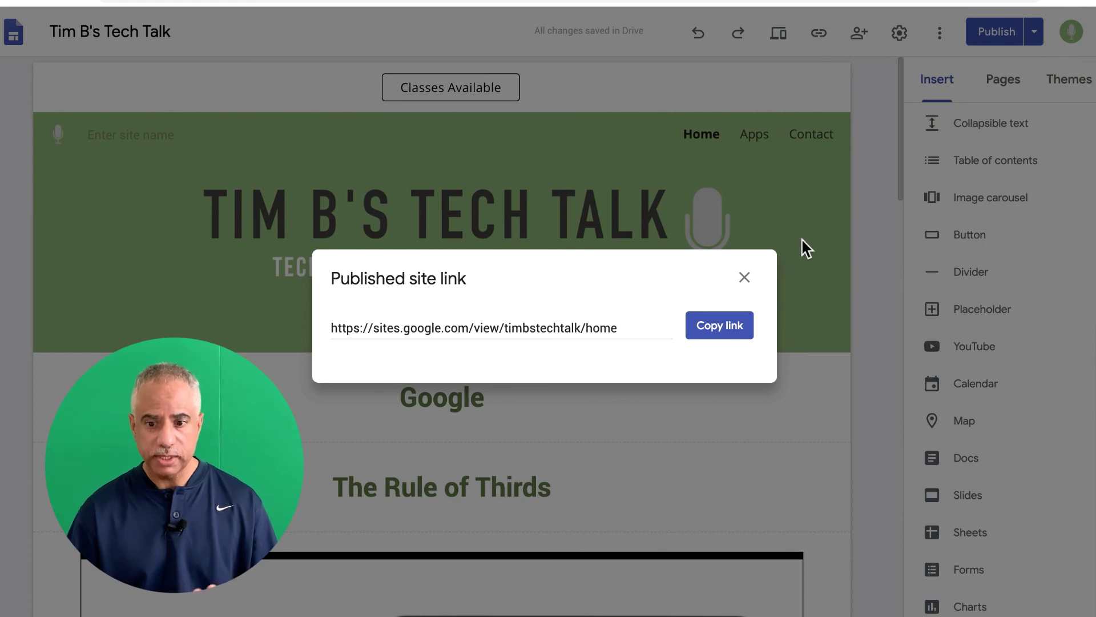
{"action": "left_click", "coordinate": [746, 279]}
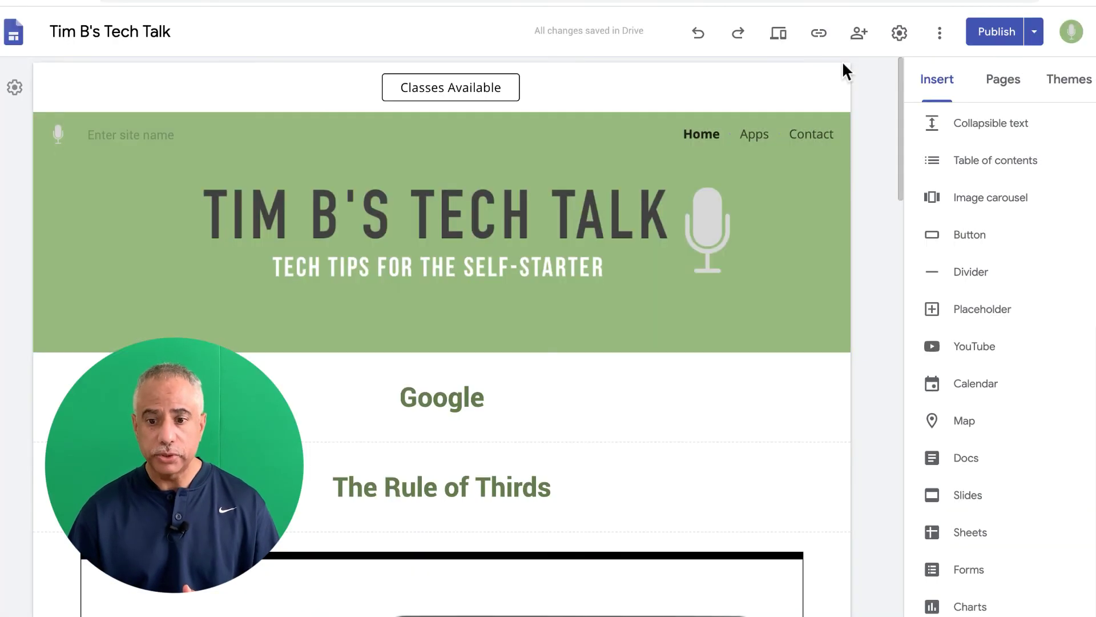
Preview the Home page in the large screen, tablet and phone layouts, and exit the preview
{"action": "left_click", "coordinate": [780, 37]}
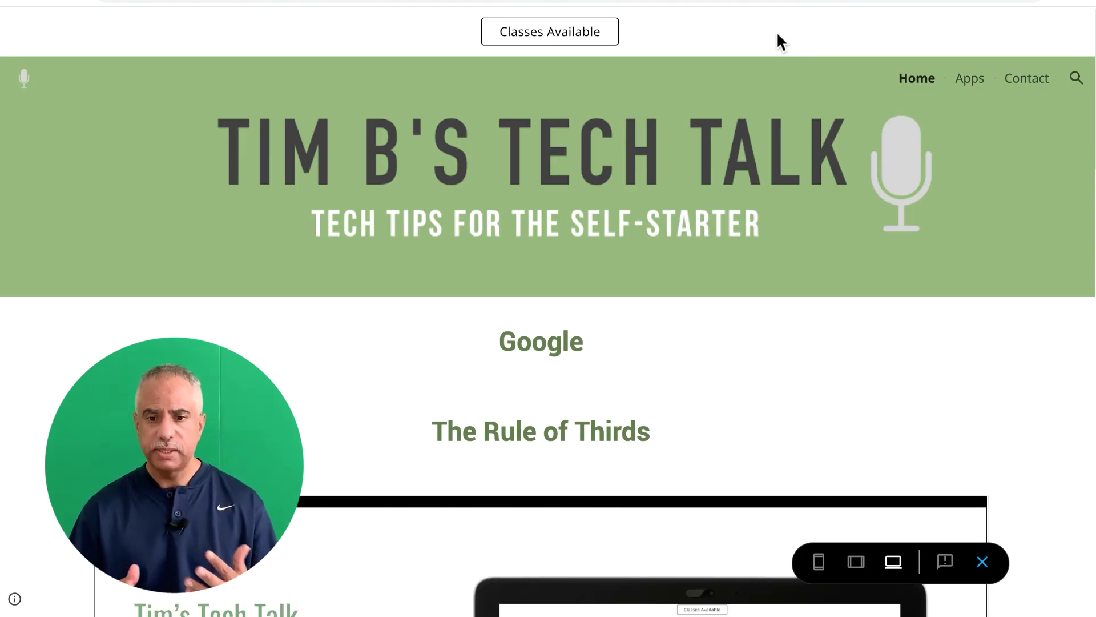
{"action": "scroll", "coordinate": [778, 35], "scroll_direction": "down", "scroll_amount": 12}
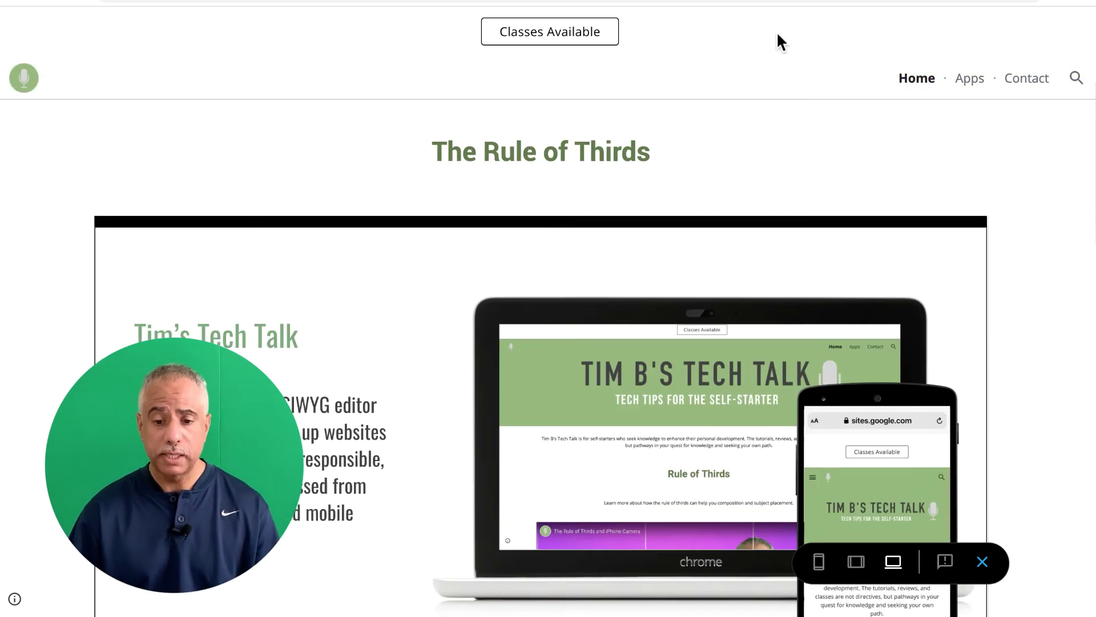
{"action": "scroll", "coordinate": [767, 161], "scroll_direction": "up", "scroll_amount": 10}
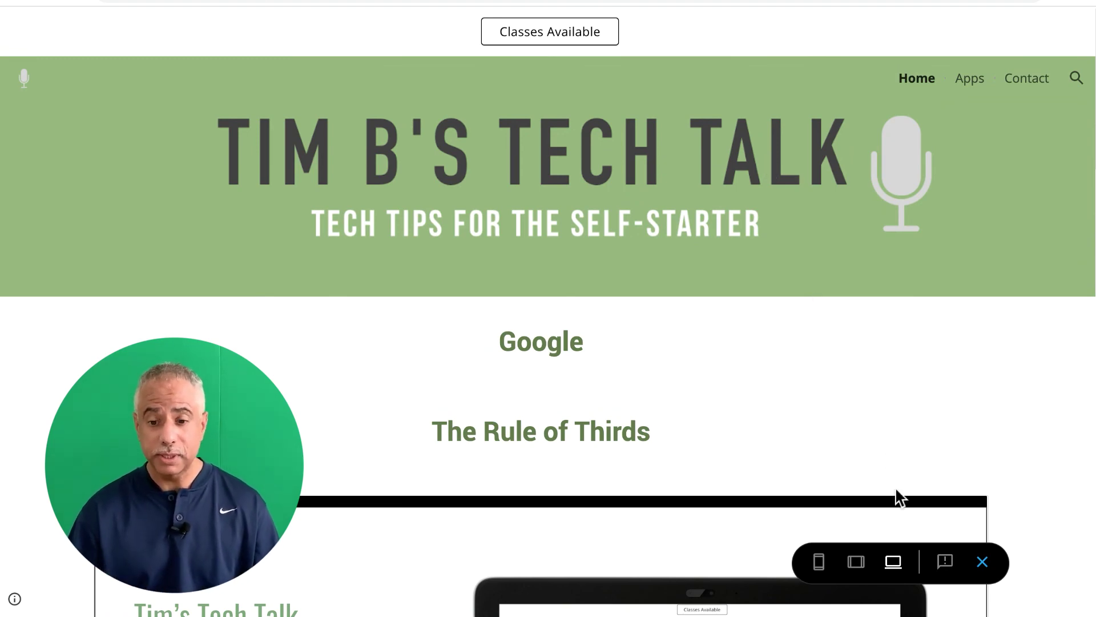
{"action": "left_click", "coordinate": [856, 562]}
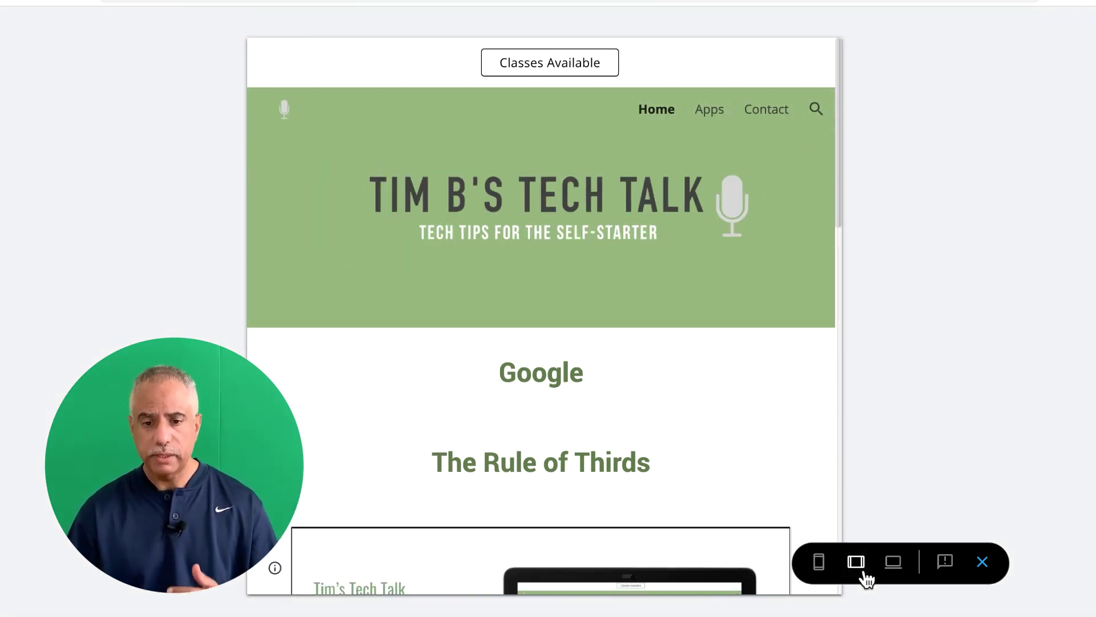
{"action": "left_click", "coordinate": [820, 567]}
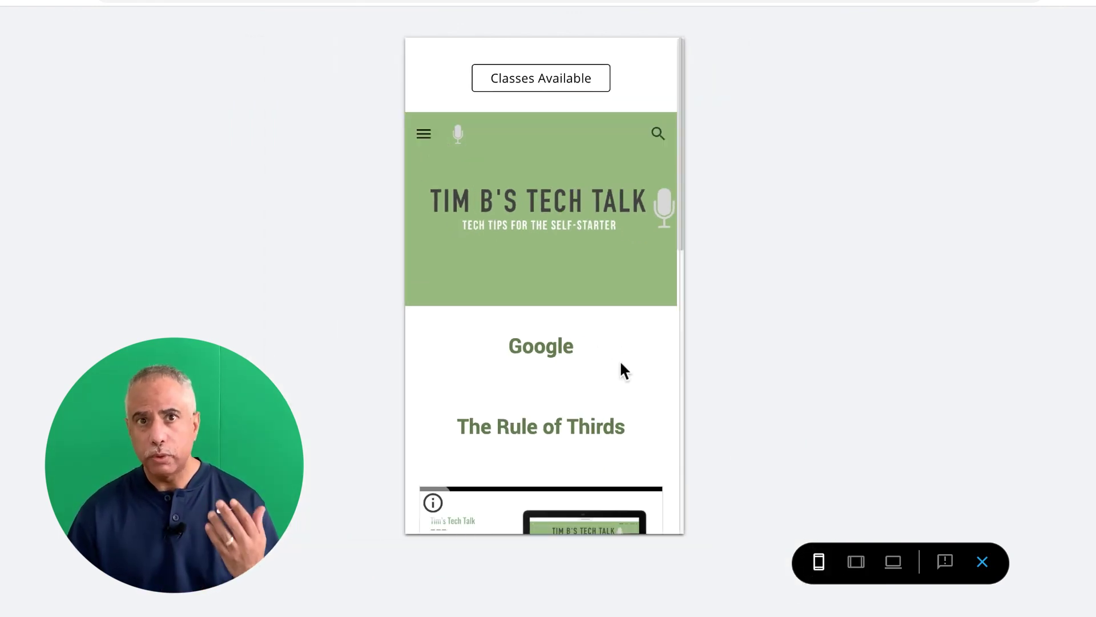
{"action": "scroll", "coordinate": [599, 349], "scroll_direction": "down", "scroll_amount": 2}
{"action": "scroll", "coordinate": [598, 344], "scroll_direction": "down", "scroll_amount": 5}
{"action": "scroll", "coordinate": [598, 344], "scroll_direction": "up", "scroll_amount": 7}
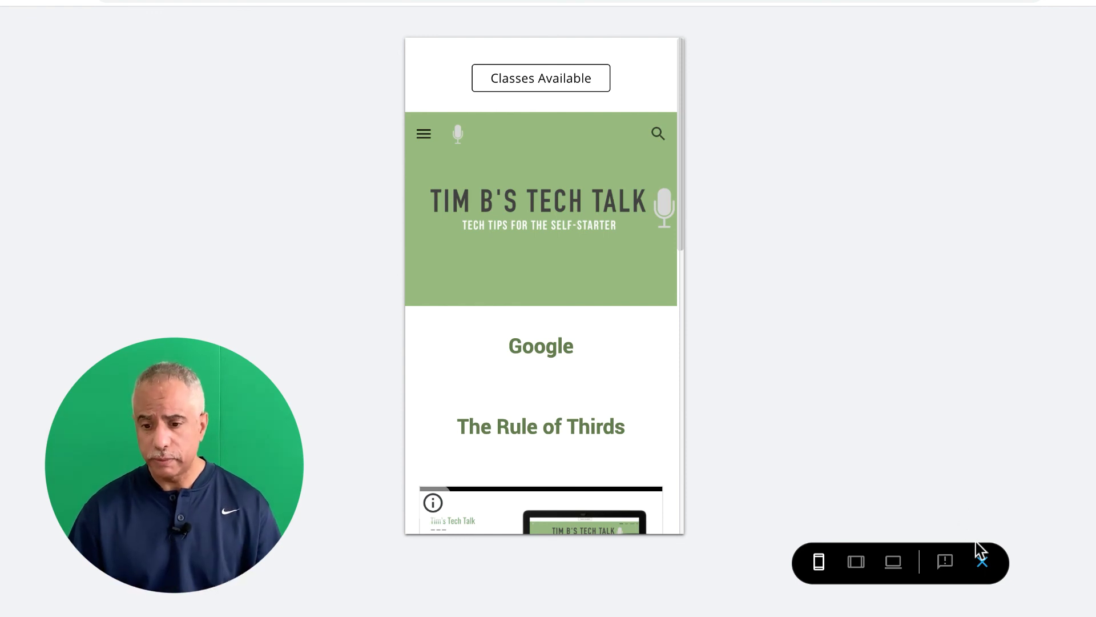
{"action": "left_click", "coordinate": [991, 568]}
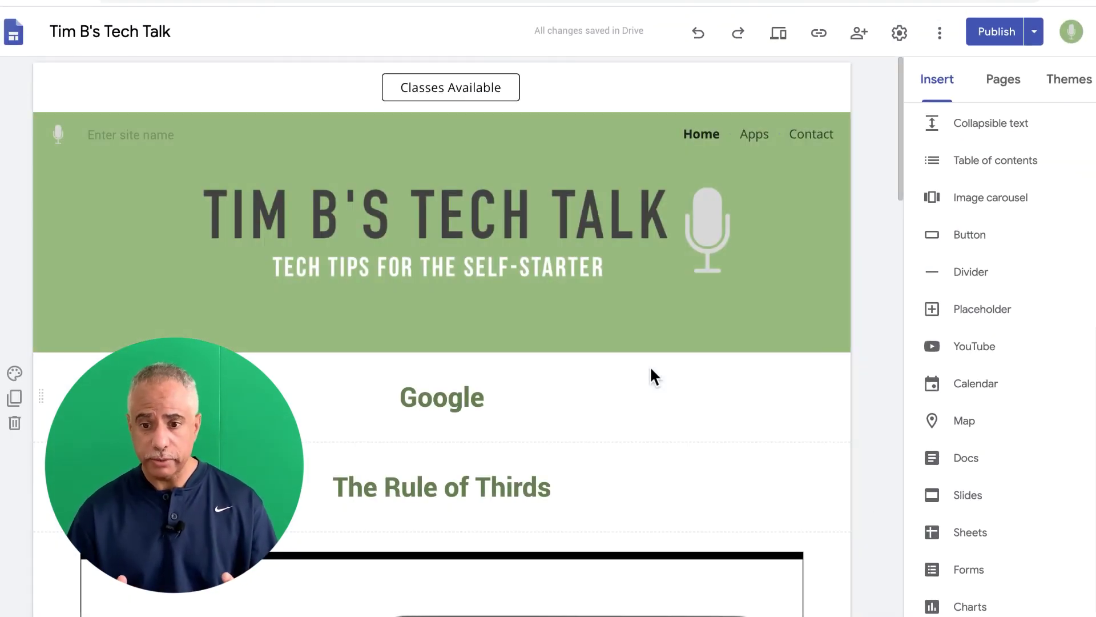
Try deleting the "Google" title from the Home page and undo the deletion
{"action": "scroll", "coordinate": [650, 365], "scroll_direction": "down", "scroll_amount": 2}
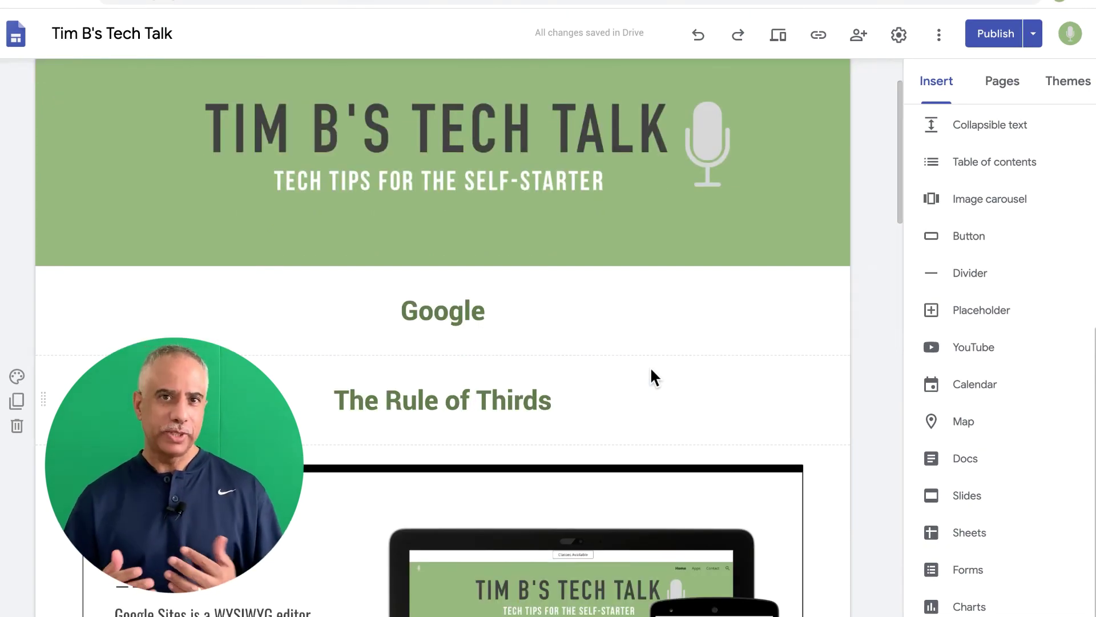
{"action": "left_click", "coordinate": [514, 321]}
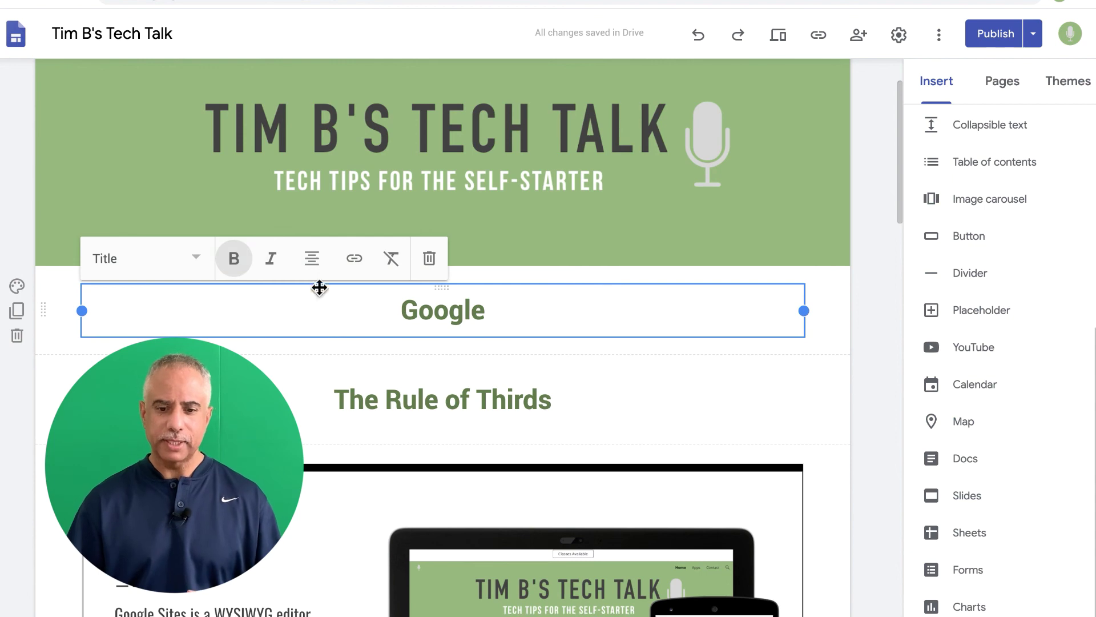
{"action": "left_click", "coordinate": [429, 260]}
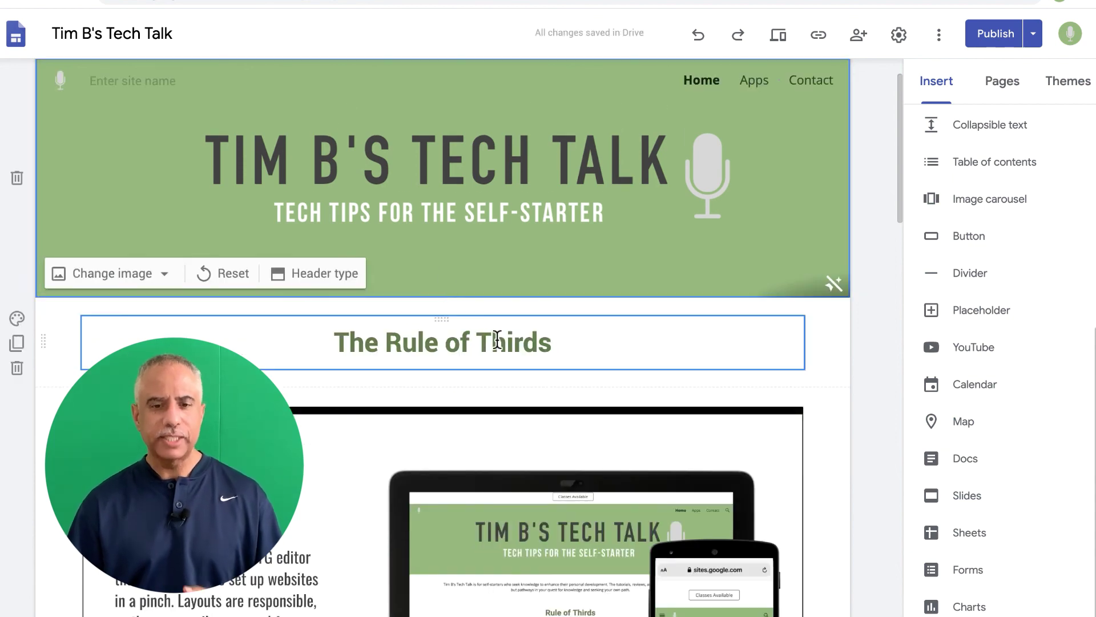
{"action": "left_click", "coordinate": [697, 35]}
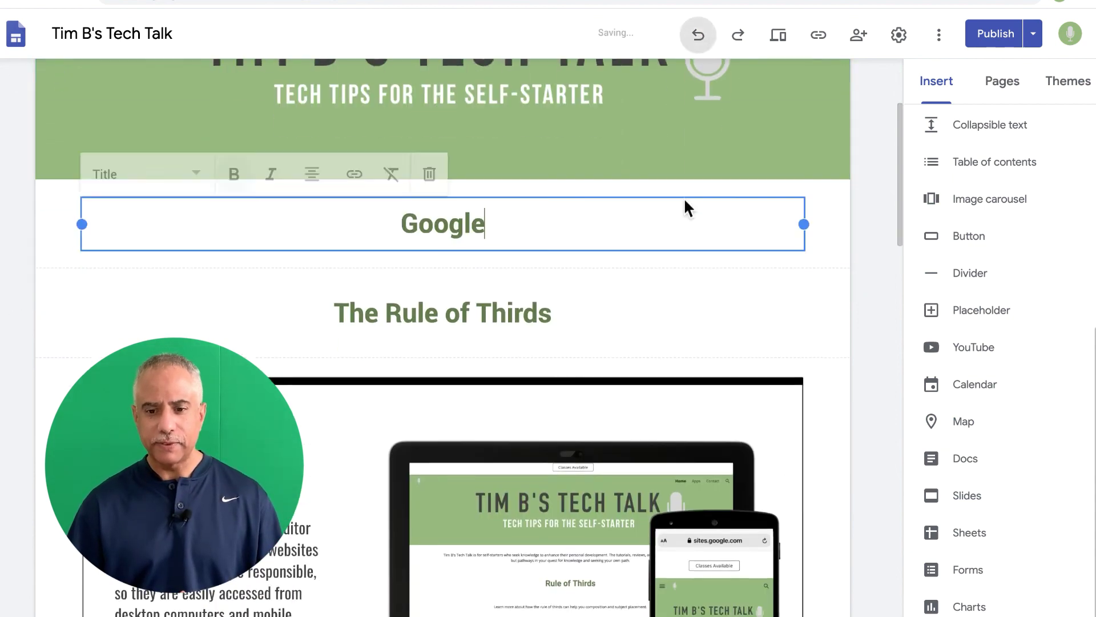
{"action": "scroll", "coordinate": [683, 239], "scroll_direction": "down", "scroll_amount": 1}
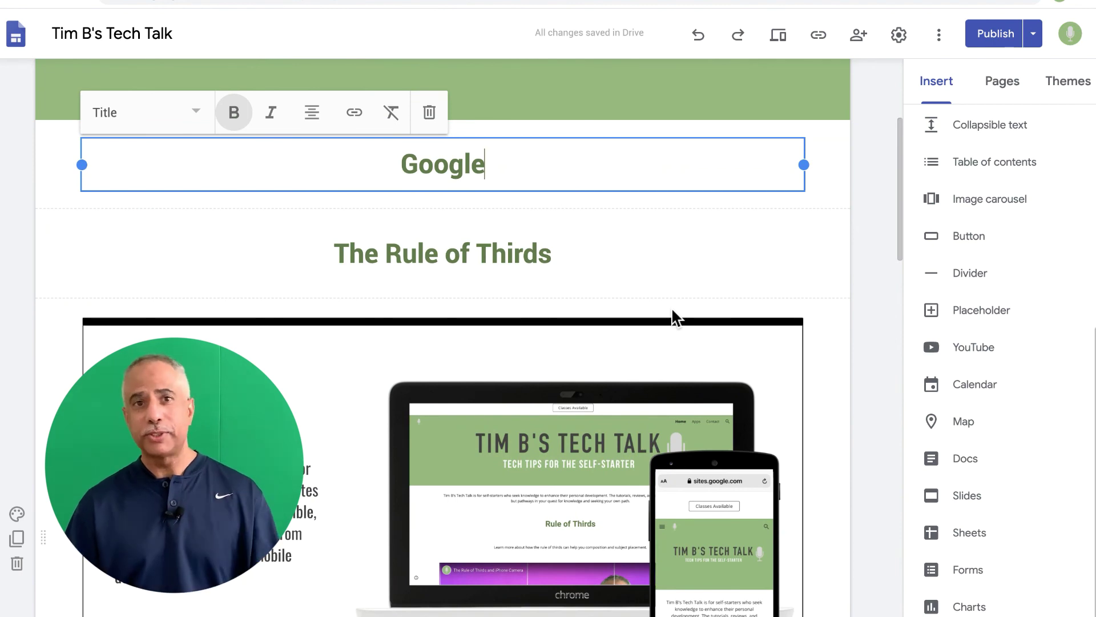